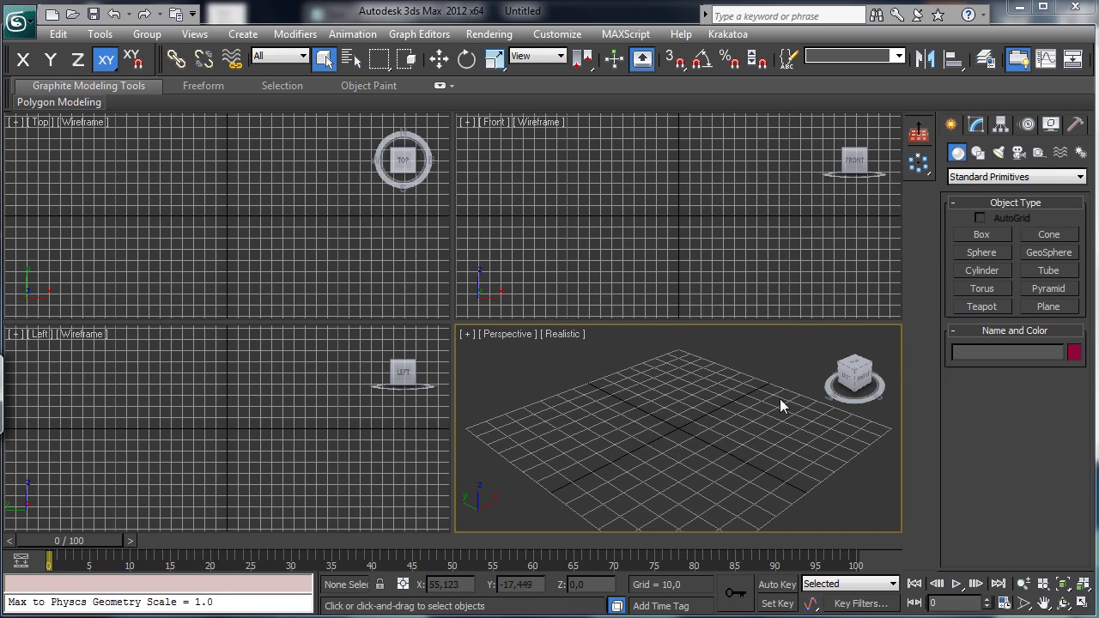
Create an fR-Ocean surface on the ground grid from the finalRender object category
left_click(1002, 177)
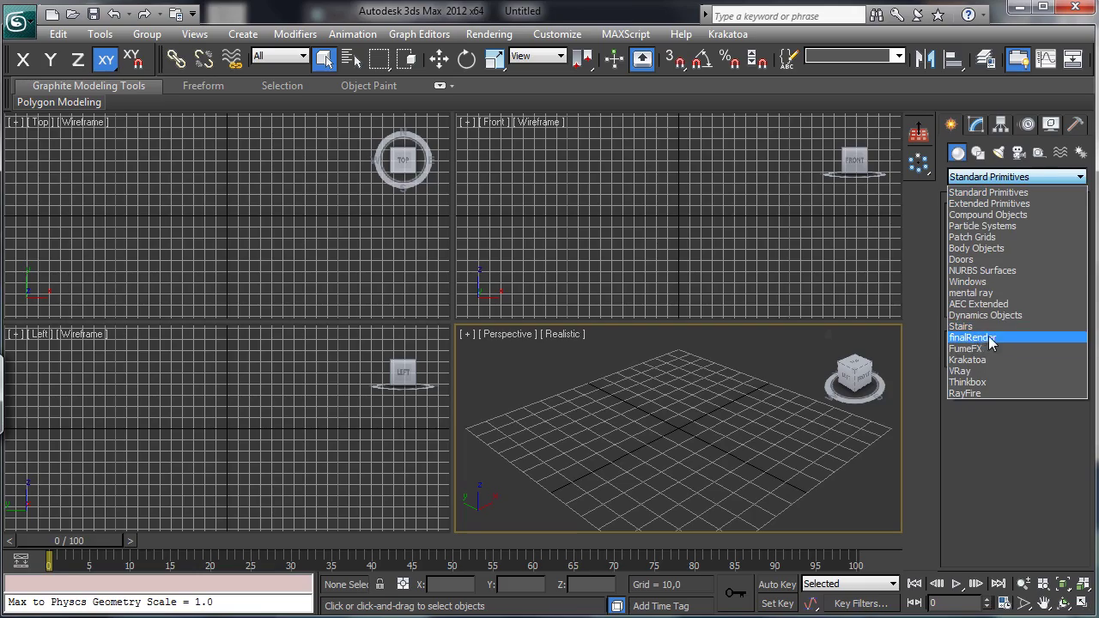
left_click(972, 338)
left_click(983, 253)
mouse_move(678, 348)
left_mouse_down()
mouse_move(576, 483)
mouse_move(694, 498)
mouse_move(667, 455)
mouse_move(671, 417)
left_mouse_up()
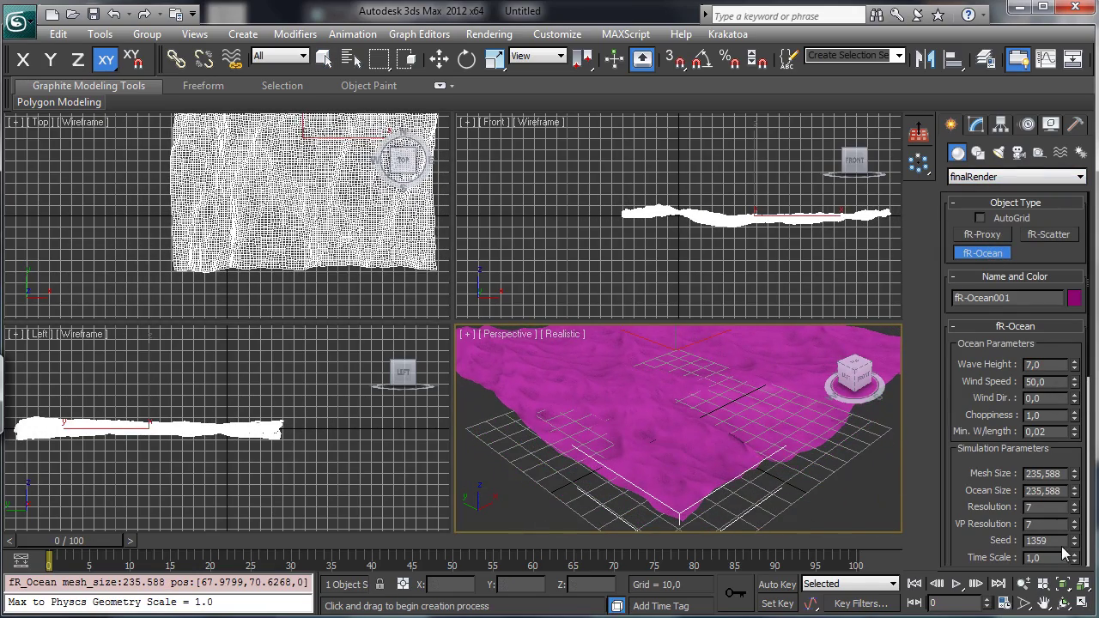
Maximize Perspective, pan and orbit onto the ocean, hide the grid and scrub the waves
left_click(1081, 607)
left_click(1044, 604)
left_click_drag(541, 378, 566, 411)
left_click(1063, 604)
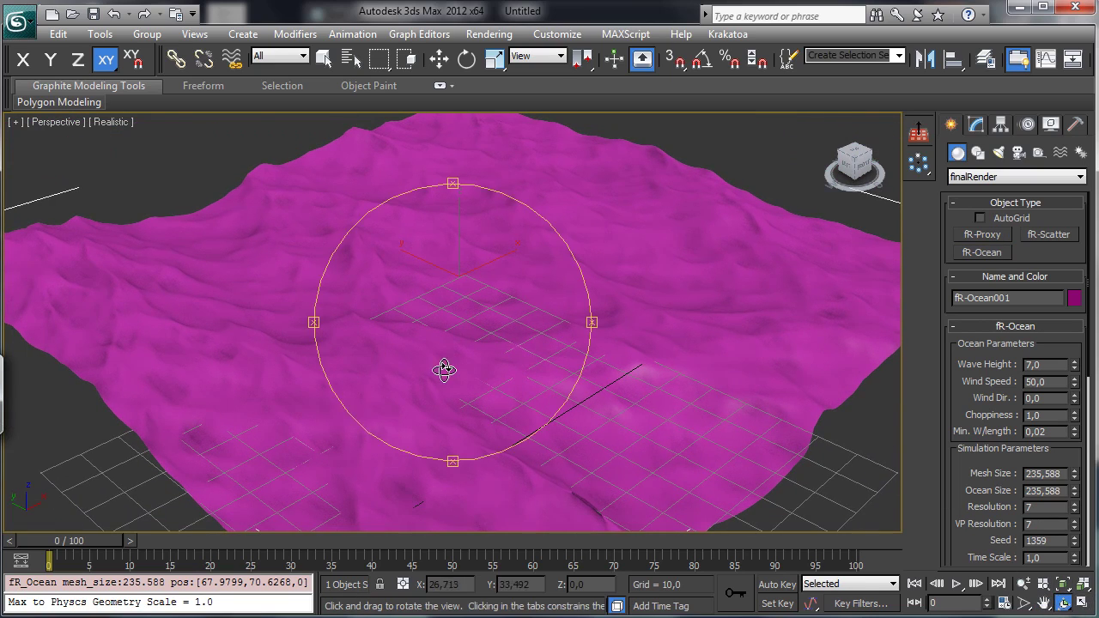
left_click_drag(444, 368, 421, 303)
left_click(324, 58)
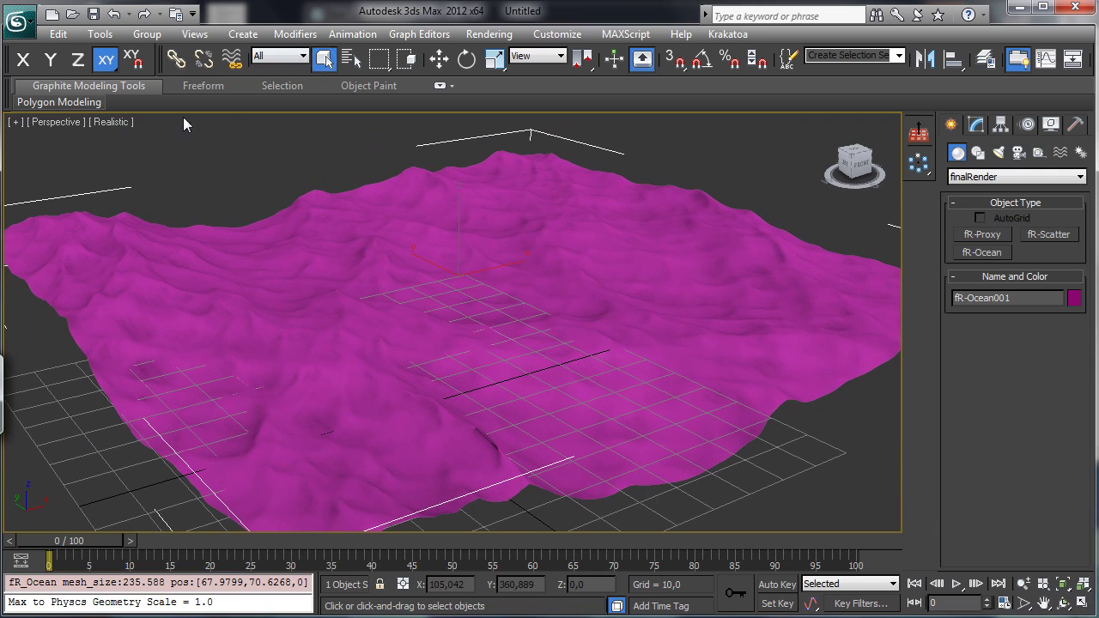
key("g")
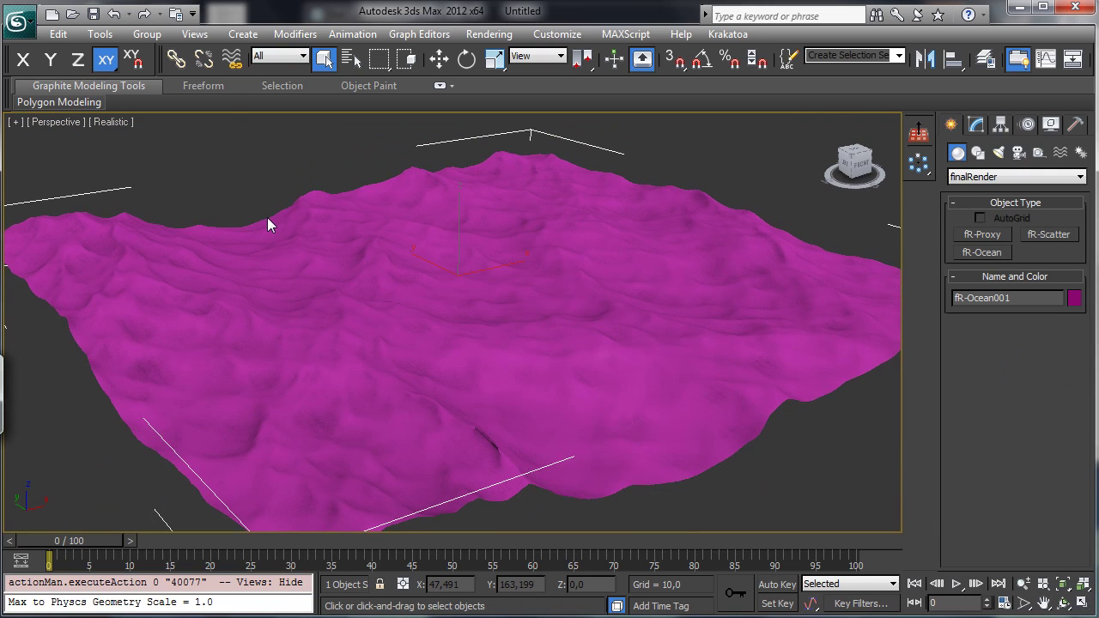
left_click_drag(44, 540, 71, 538)
Set the ocean's Mesh Size 428,77, Ocean Size 636,087 and Wave Height 10,43, then preview
left_click(977, 126)
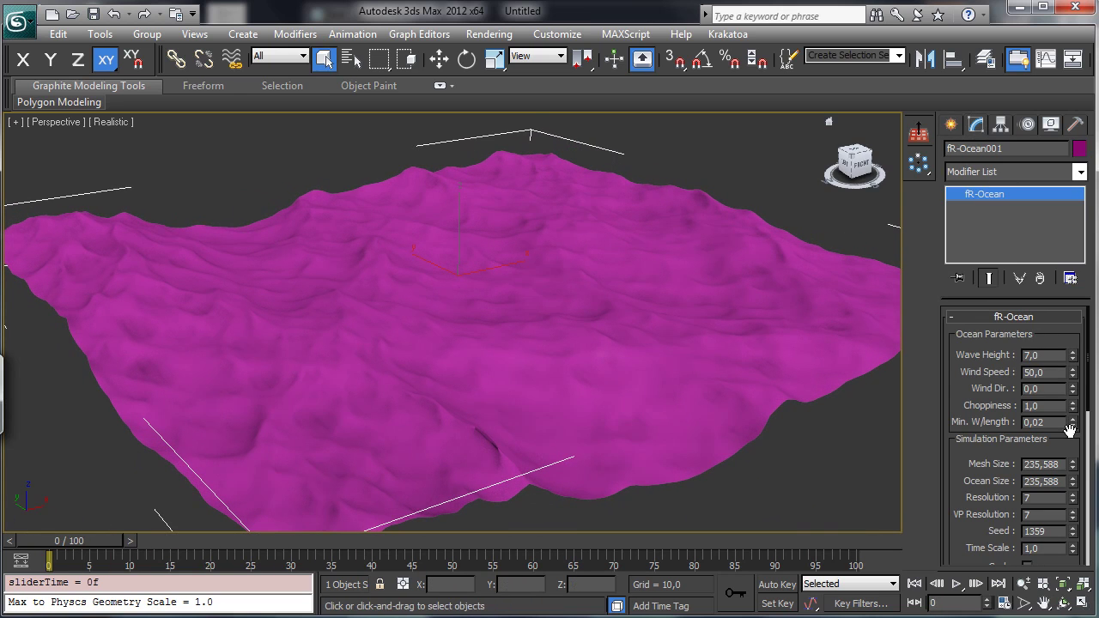
left_click_drag(1073, 465, 1073, 444)
left_click_drag(1073, 482, 1058, 336)
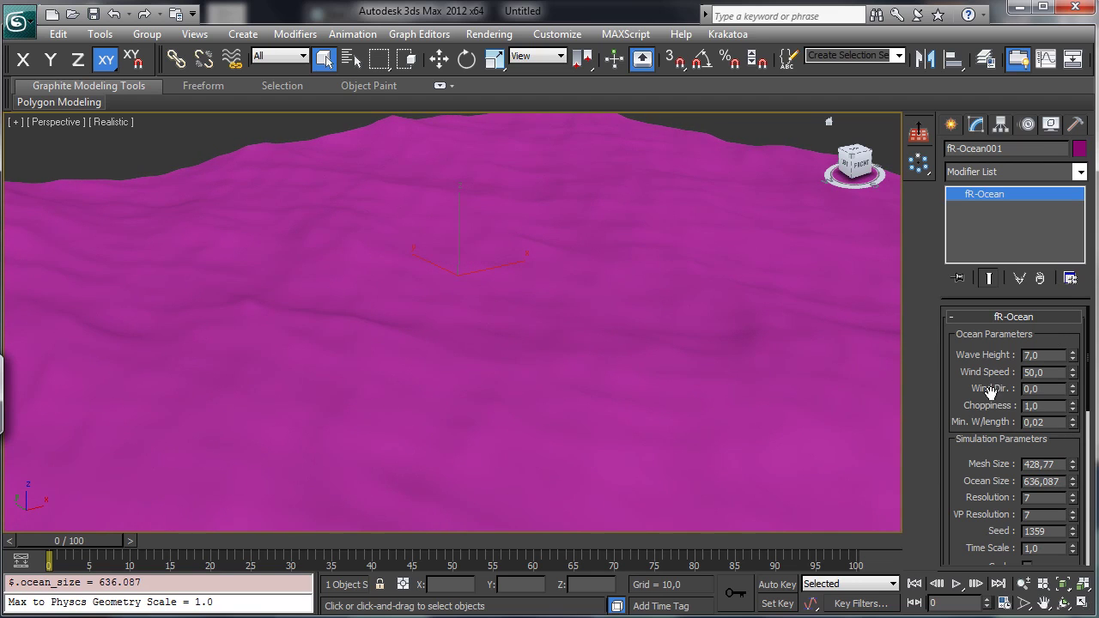
left_click_drag(1074, 357, 1072, 329)
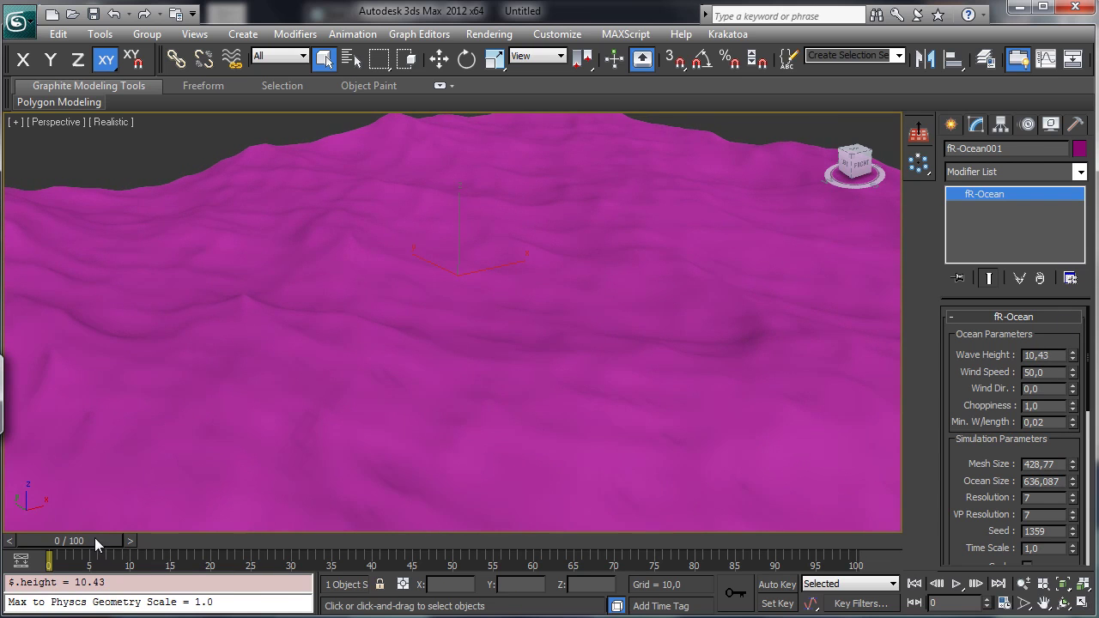
left_click_drag(95, 538, 26, 480)
Create a Standard Primitives teapot at the centre of the ocean
left_click(952, 126)
left_click(971, 177)
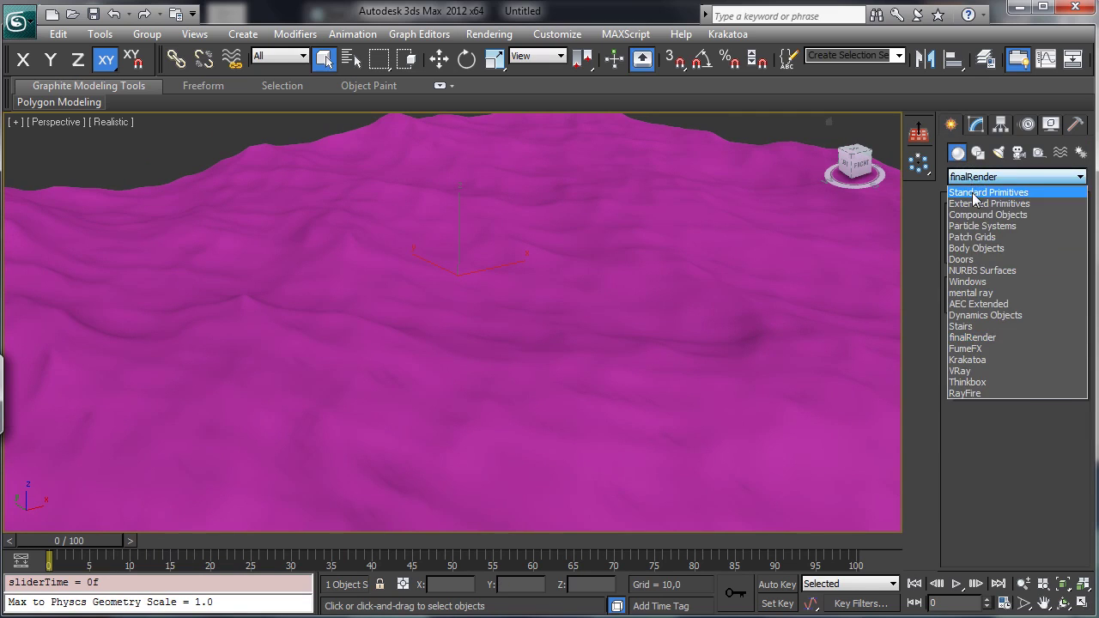
left_click(976, 189)
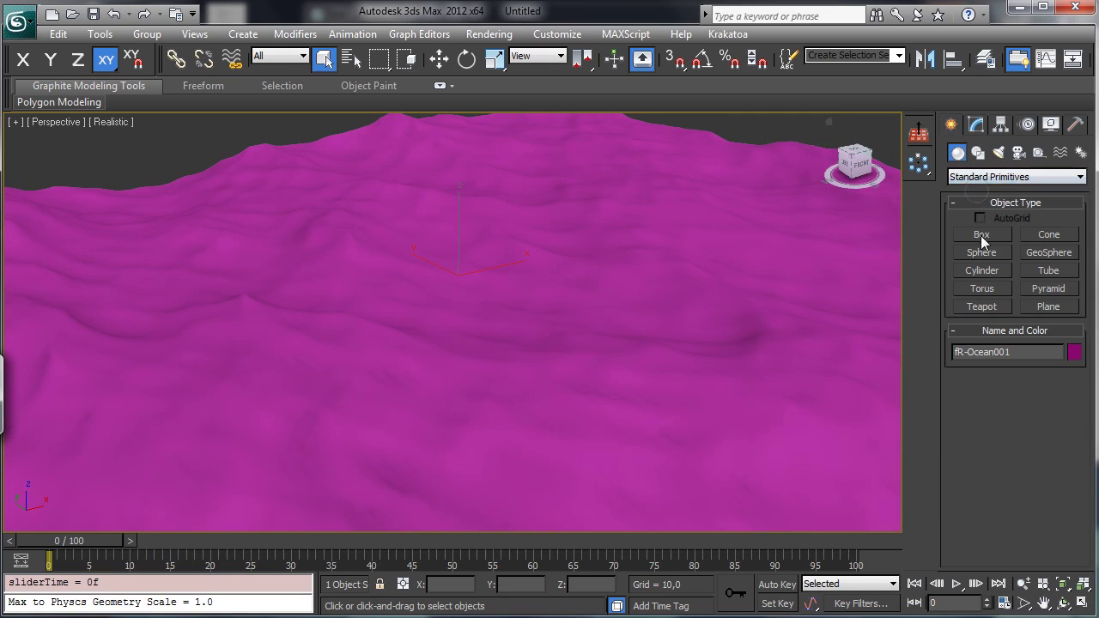
left_click(982, 306)
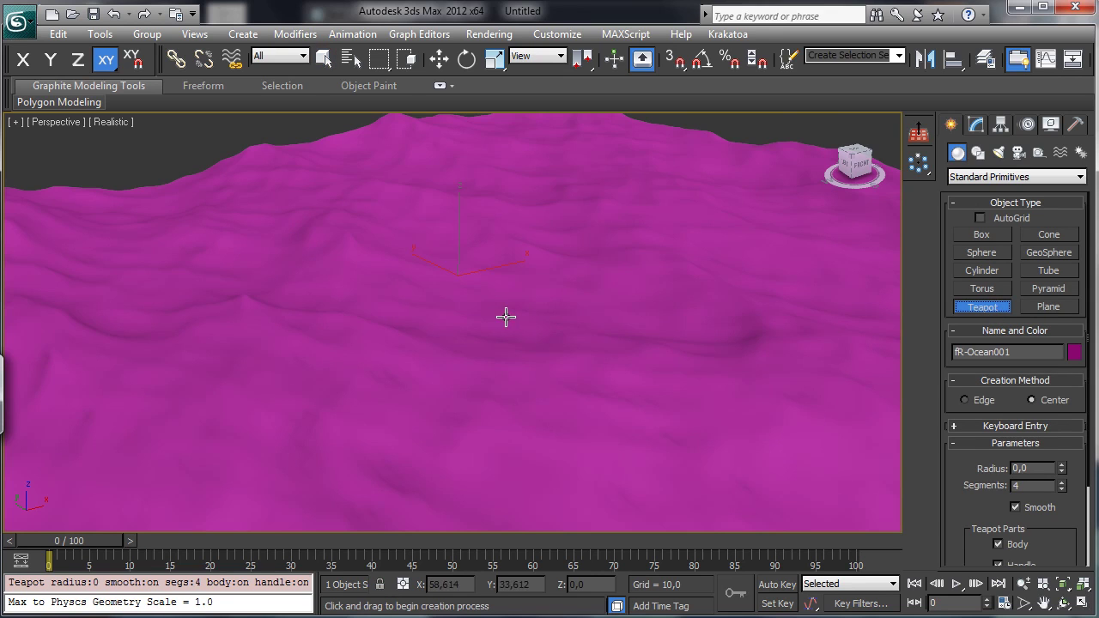
left_click_drag(506, 317, 599, 370)
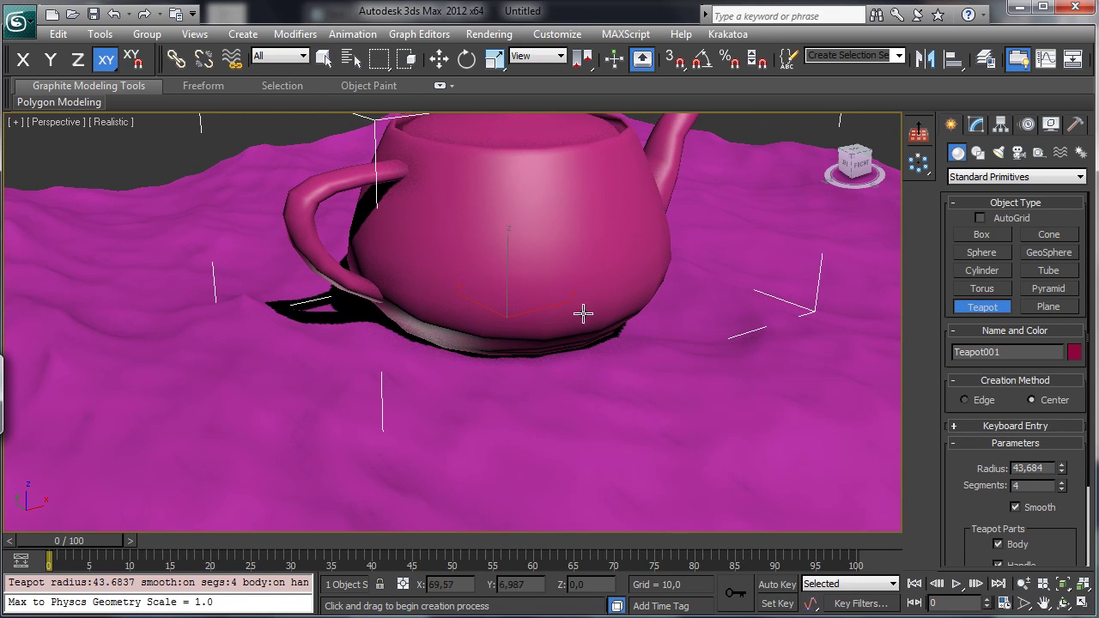
Rotate the teapot about Z and lower it half into the water to Z -35,693
key("e")
left_click_drag(513, 344, 450, 148)
left_click(439, 57)
scroll(500, 281, "down", 4)
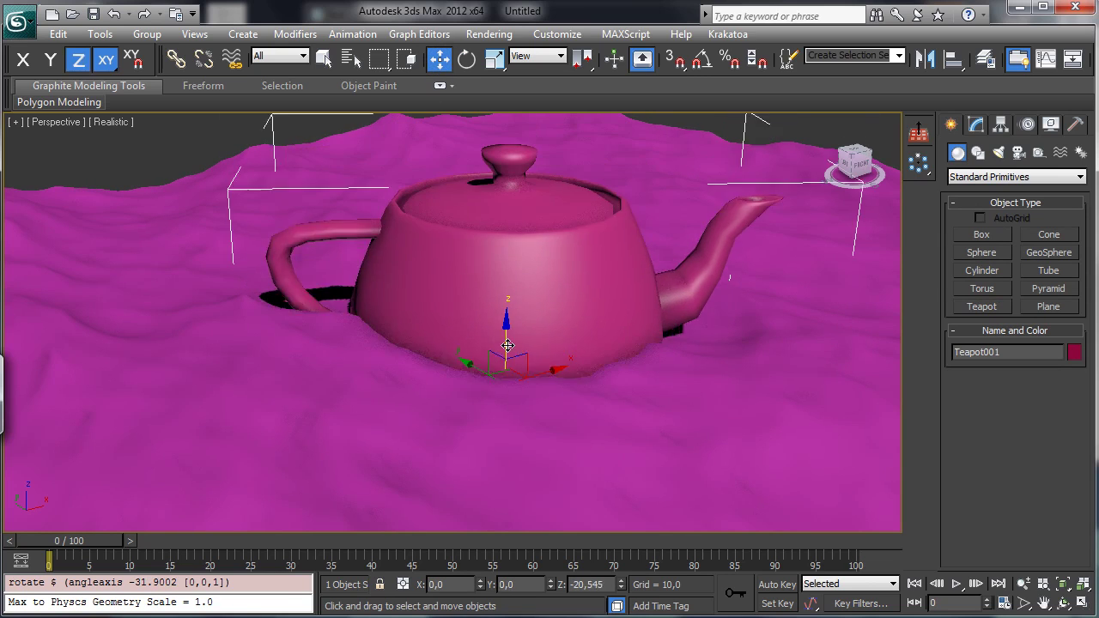
left_click_drag(506, 352, 504, 386)
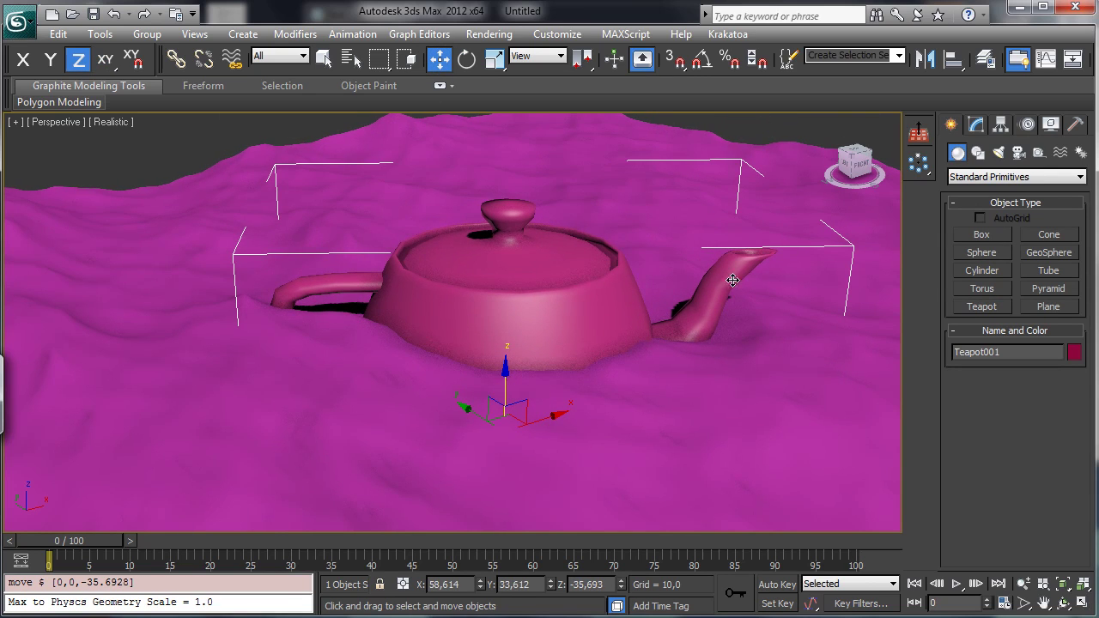
left_click_drag(68, 541, 76, 452)
key("w")
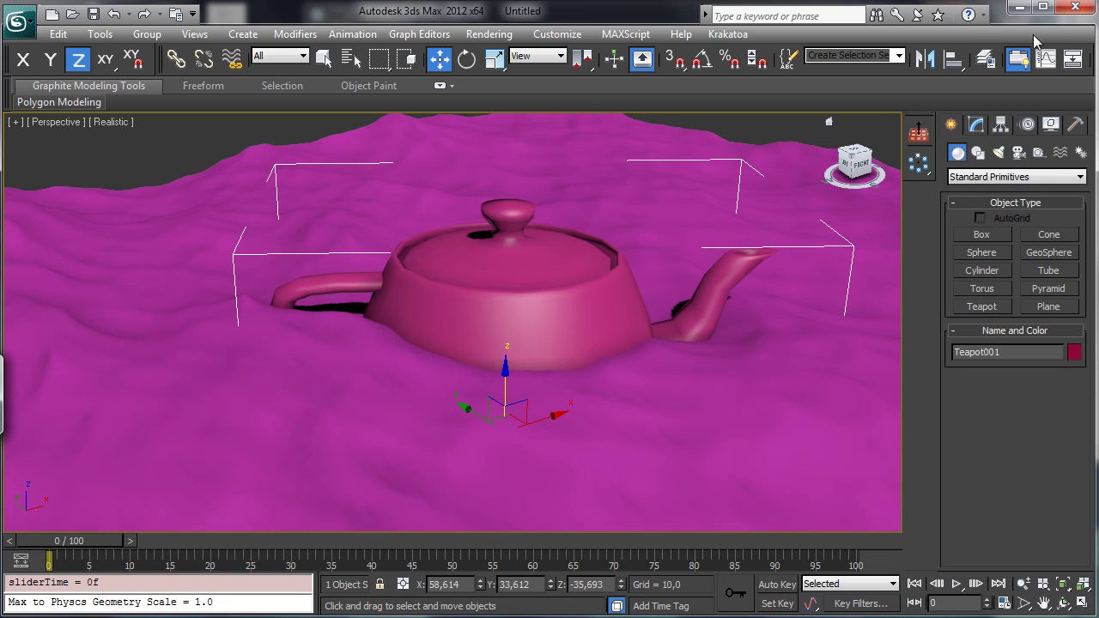
Assign finalRender stage-1 as the production renderer in Render Setup
left_click_drag(872, 72, 756, 72)
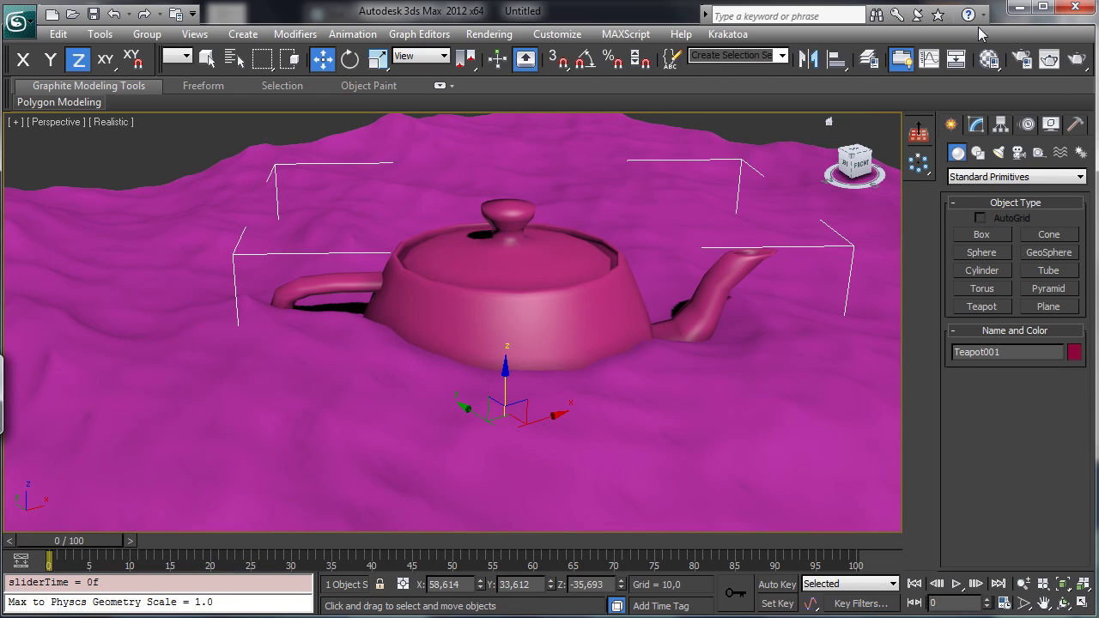
left_click(1021, 58)
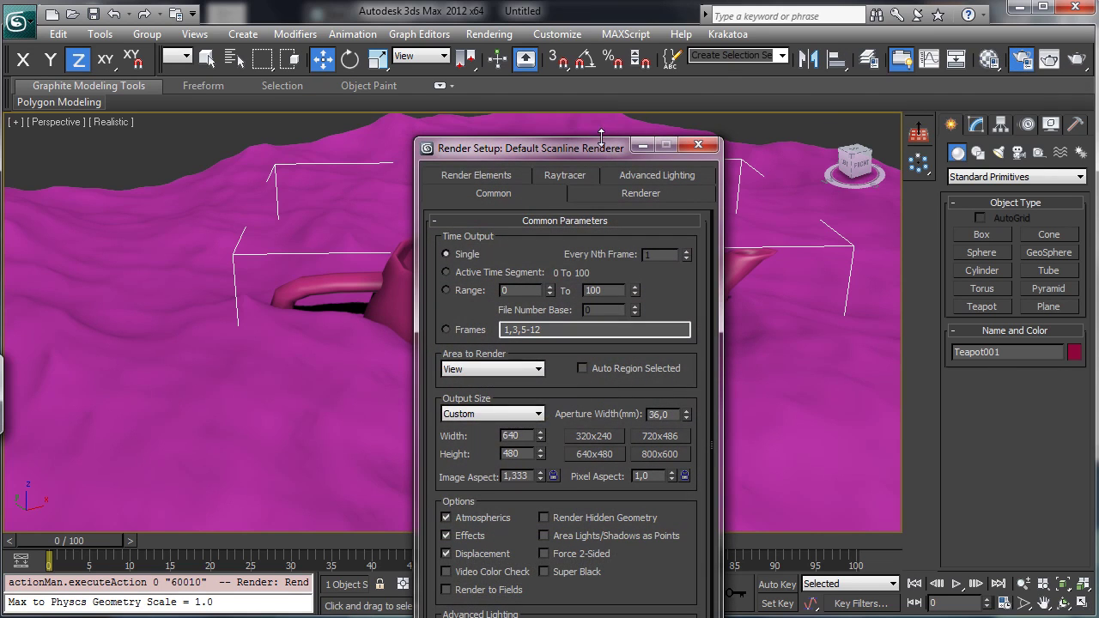
left_click_drag(603, 138, 806, 31)
scroll(817, 431, "down", 5)
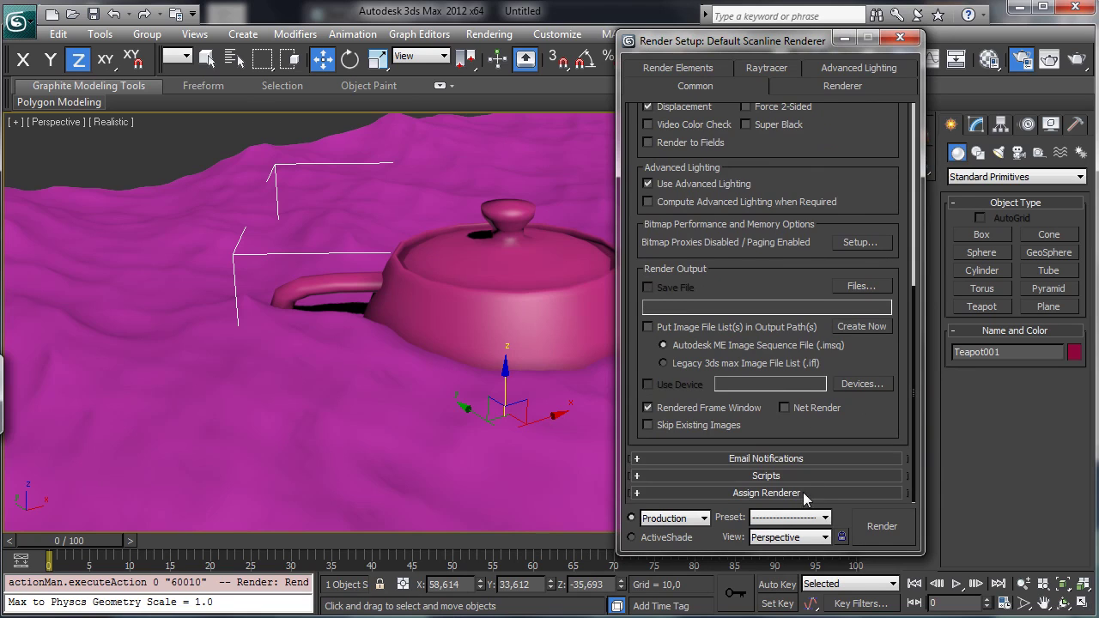
left_click(803, 492)
left_click(864, 418)
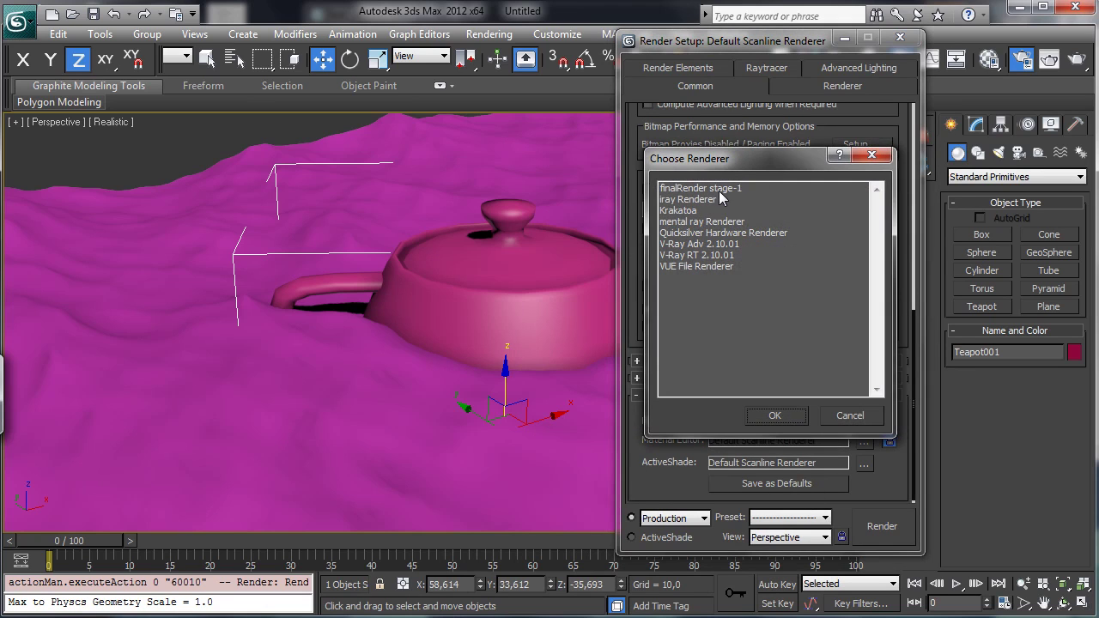
double_click(719, 189)
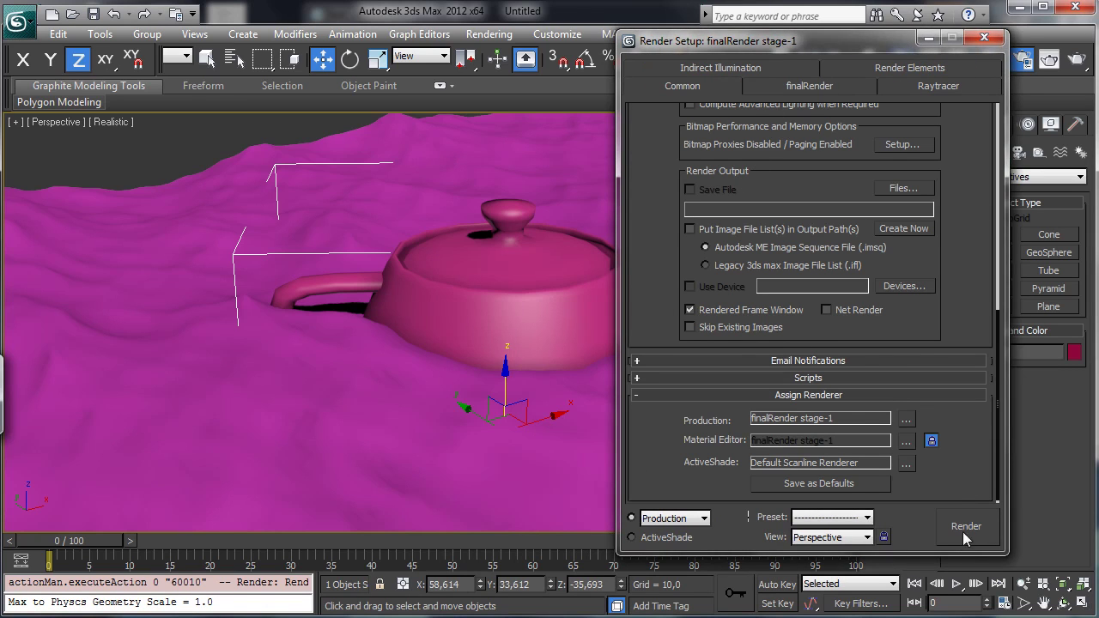
Render a test frame of the teapot on the ocean, then close it
left_click(965, 527)
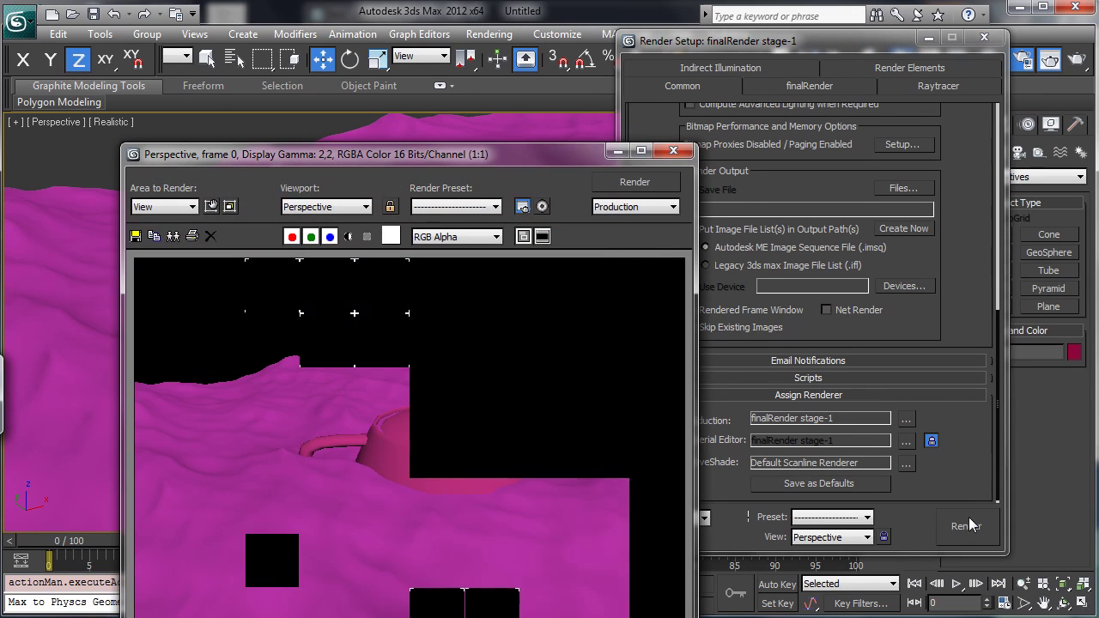
left_click_drag(525, 163, 589, 47)
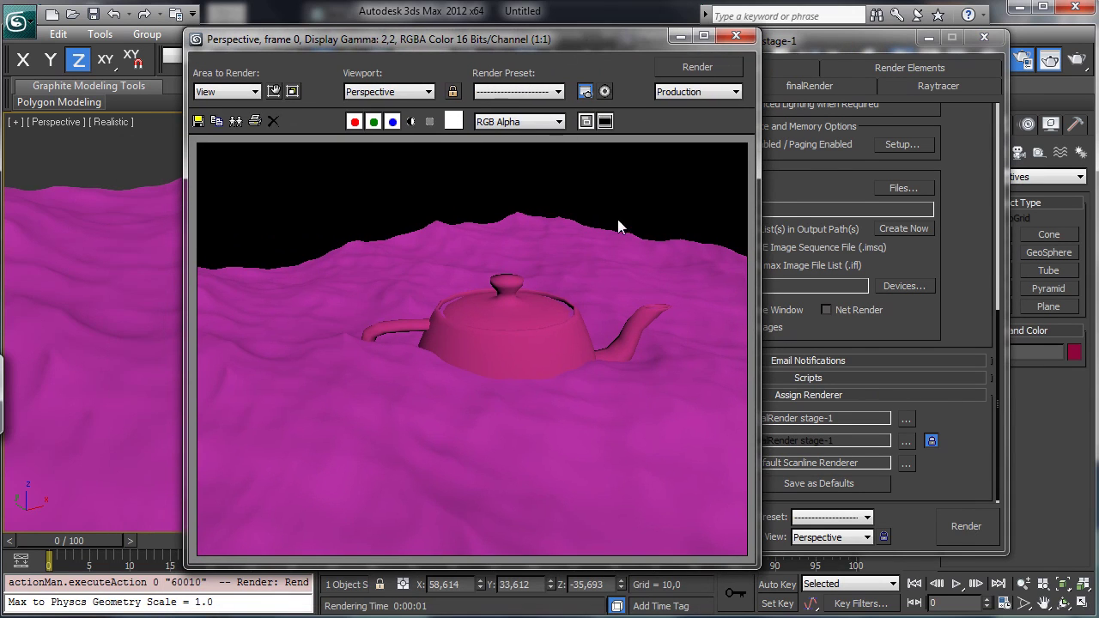
left_click(681, 35)
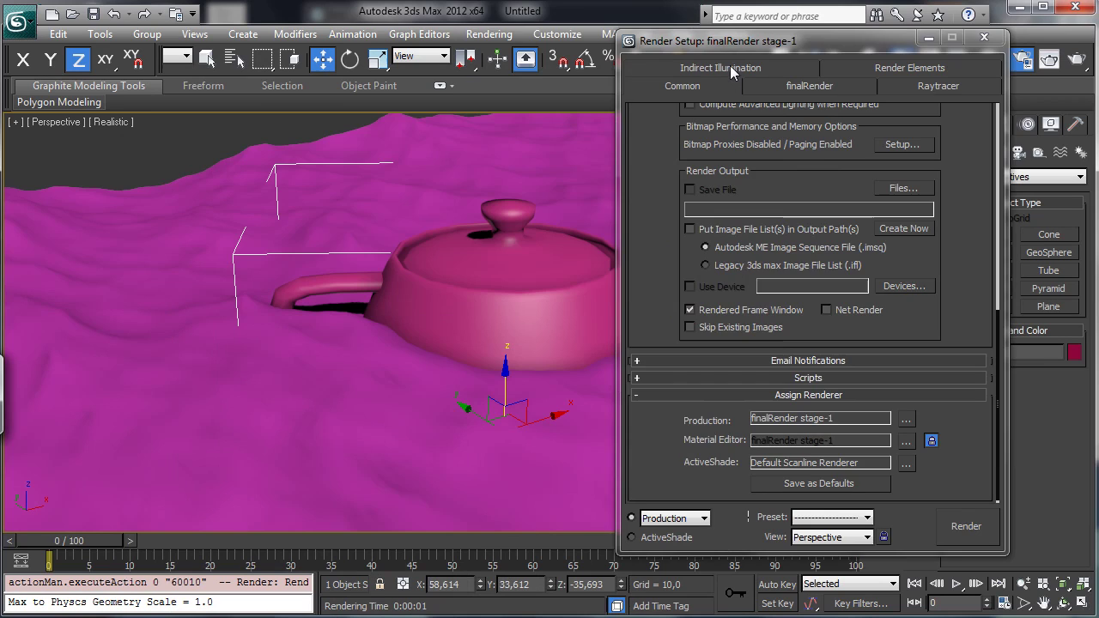
Turn on the finalRender skylight with Sky Type set to Physical Sky
left_click(732, 67)
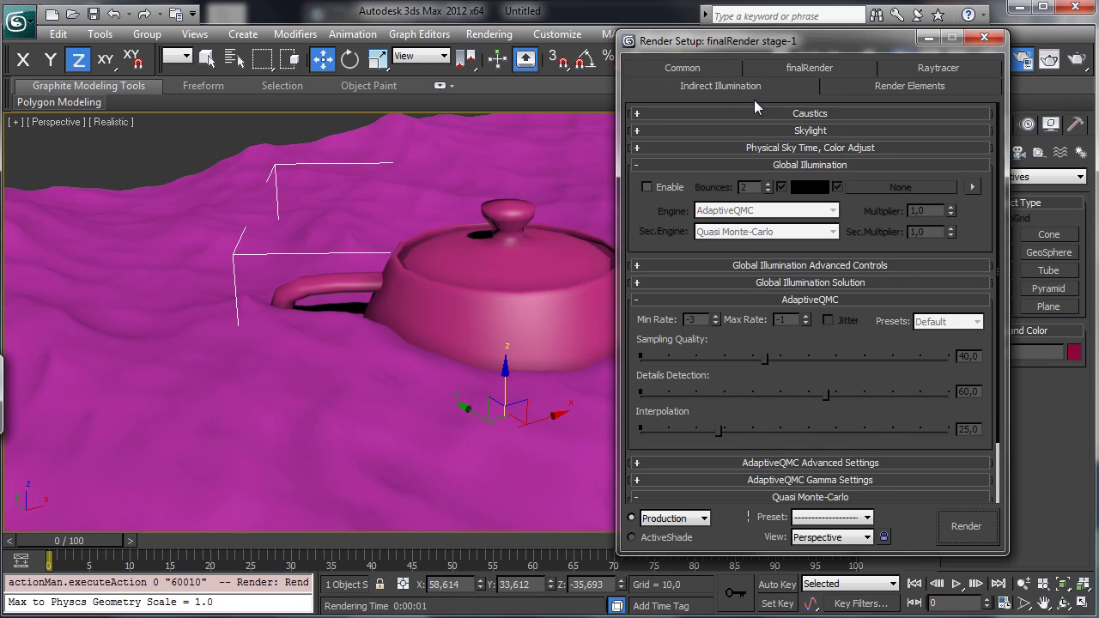
left_click(722, 132)
left_click(652, 155)
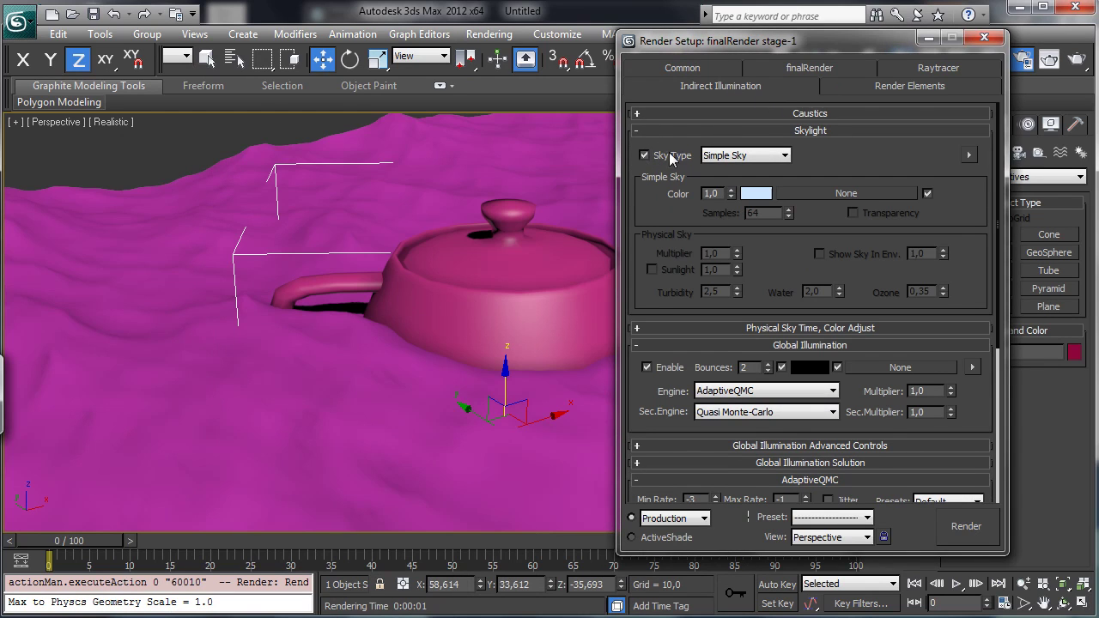
left_click(751, 156)
left_click(749, 185)
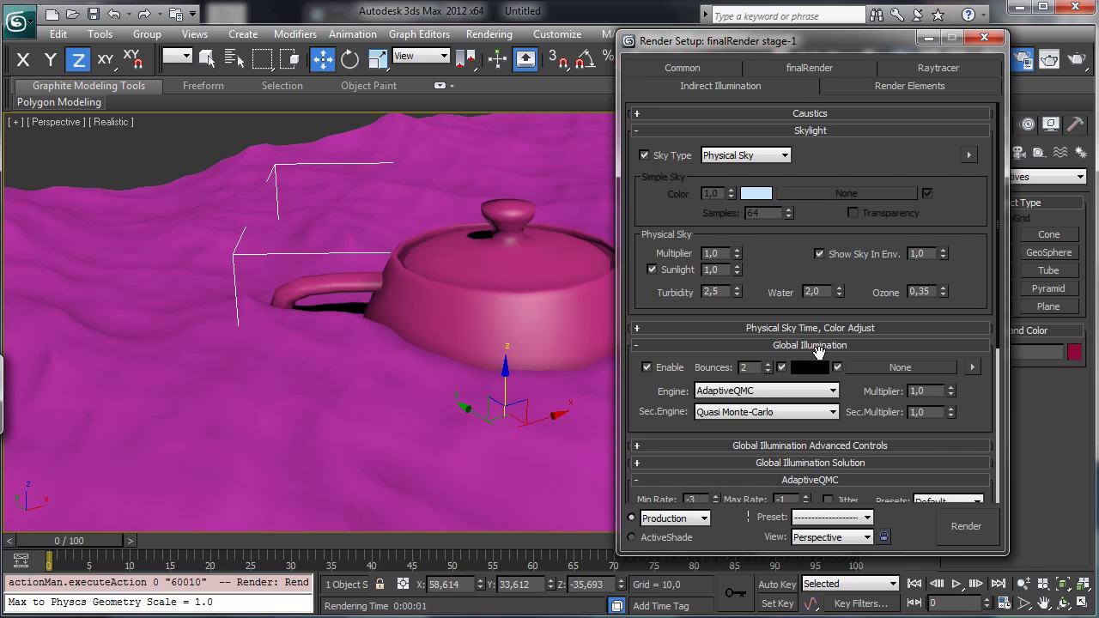
Re-render with the Physical Sky, then select the ocean surface
left_click(974, 526)
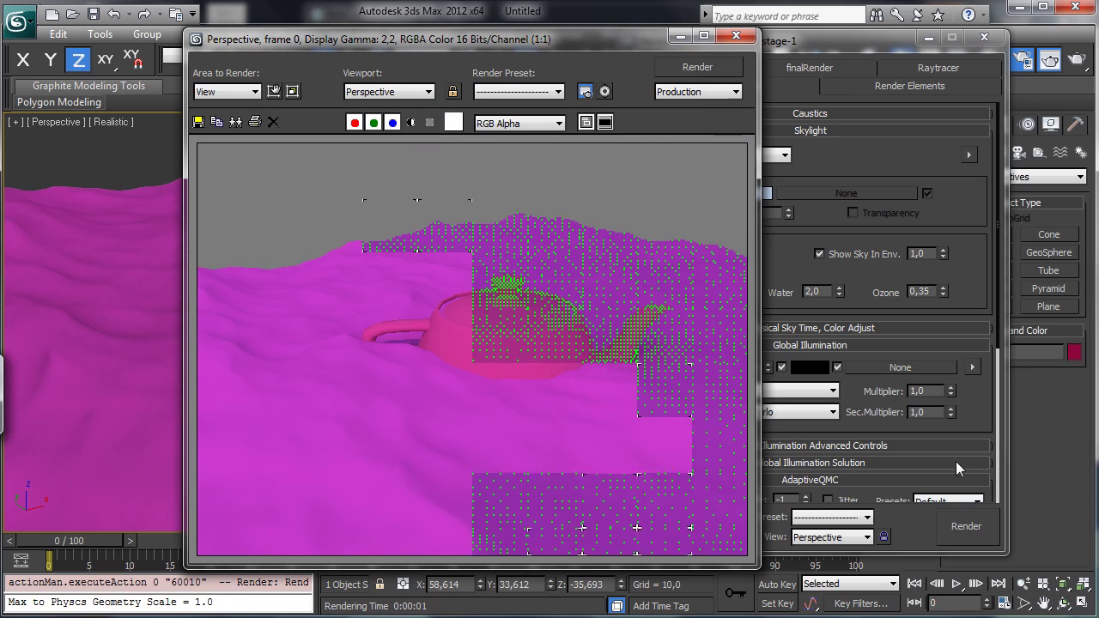
left_click(680, 37)
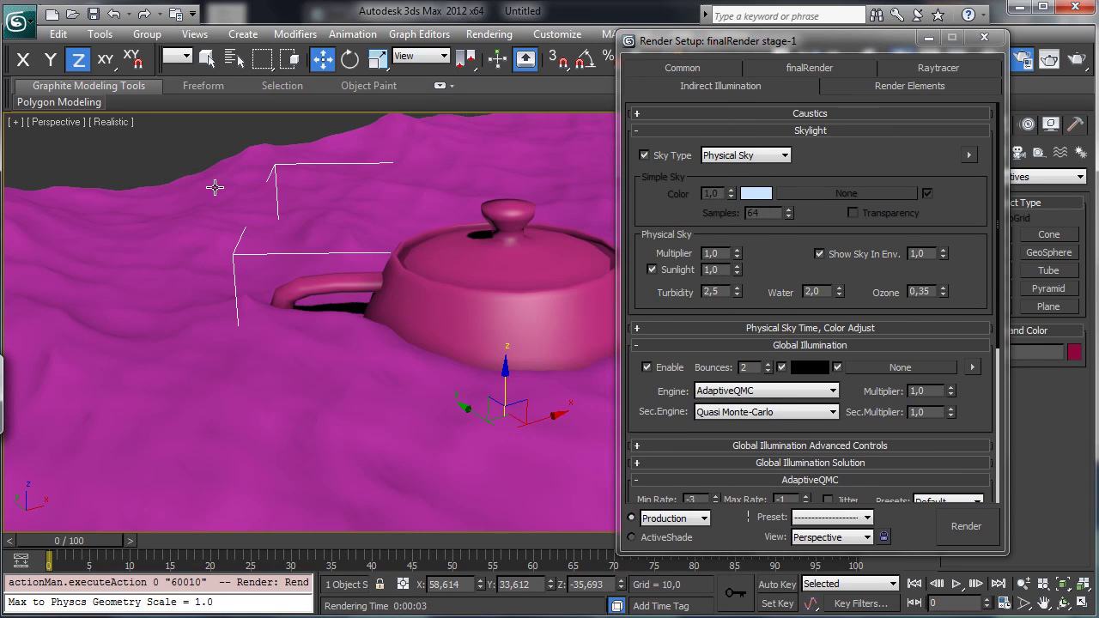
left_click(417, 154)
Bring up the Material Editor and enlarge it
left_click(928, 37)
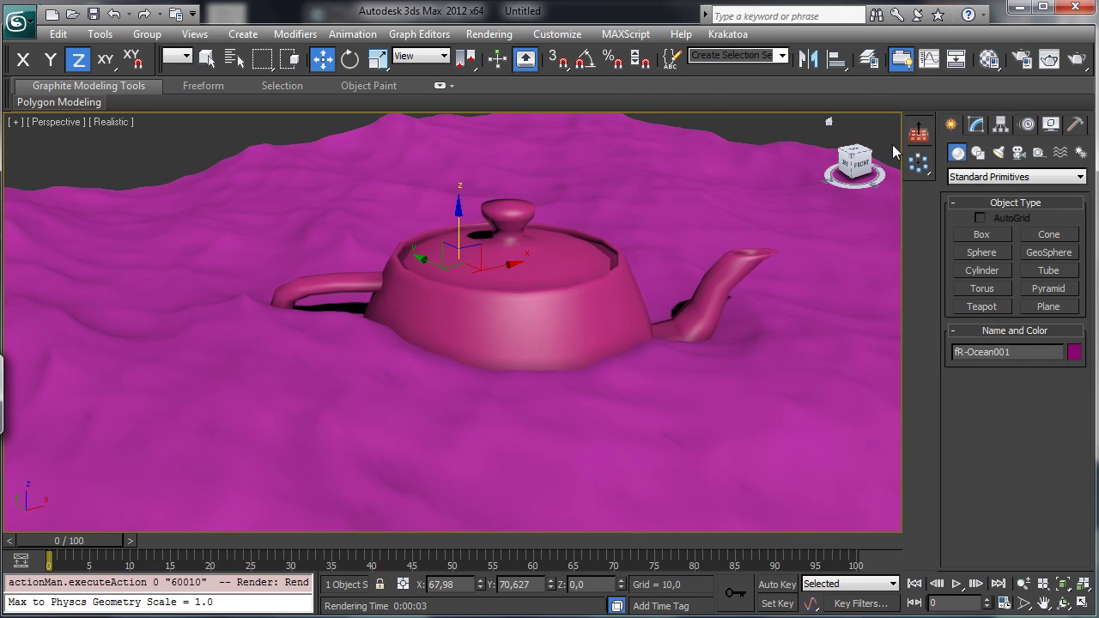
left_click(990, 60)
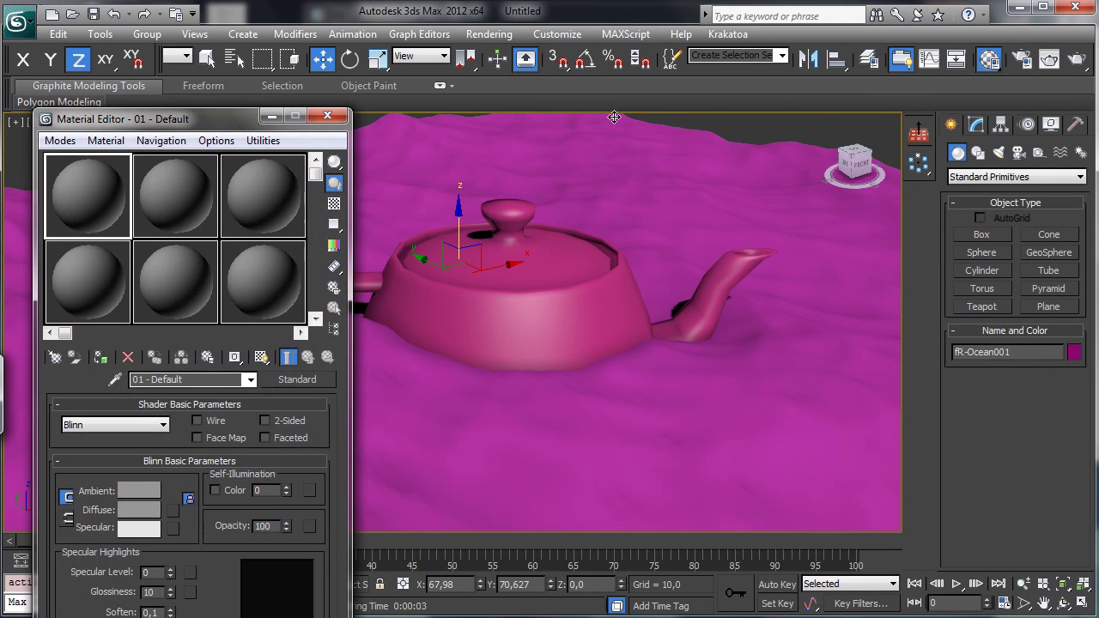
left_click_drag(224, 104, 248, 45)
Apply an fR-Ocean material to the ocean surface and render a preview
left_click(367, 297)
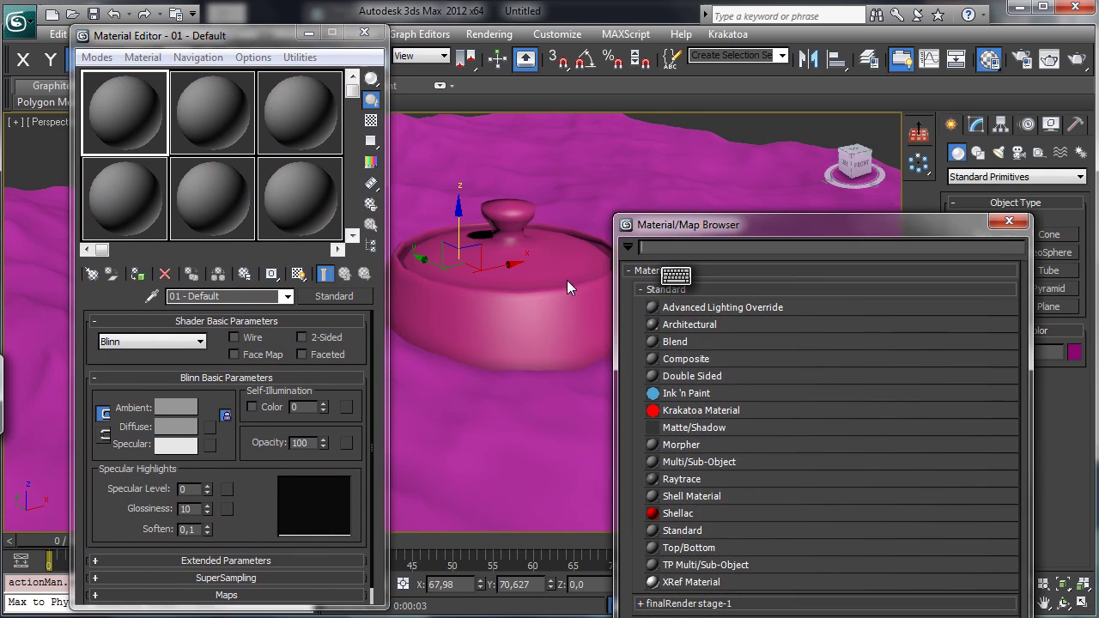
left_click_drag(764, 224, 774, 42)
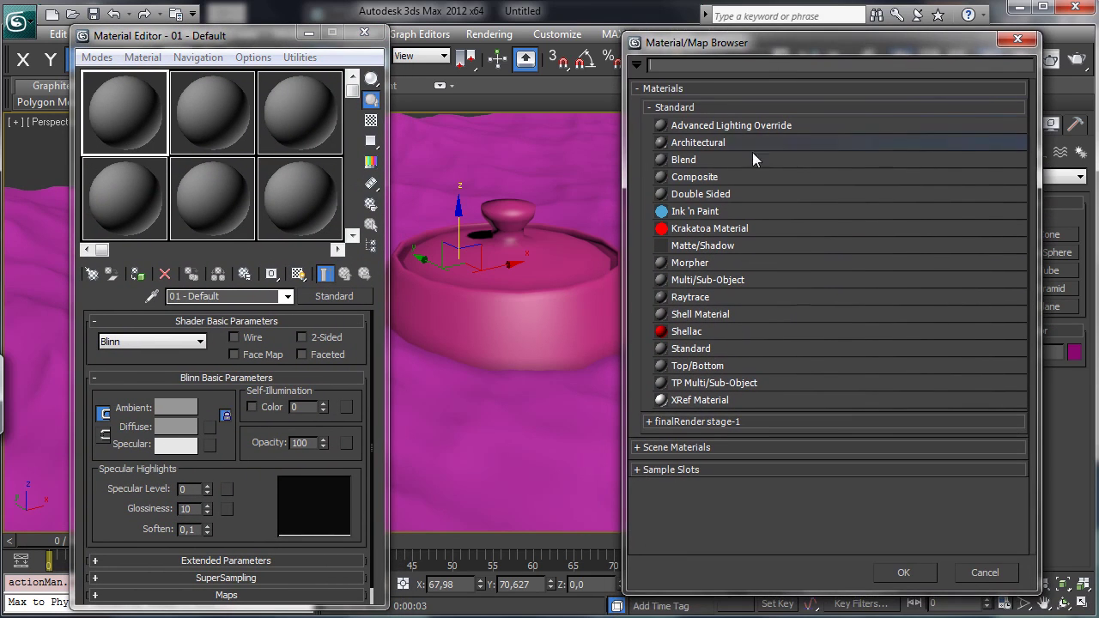
left_click(696, 422)
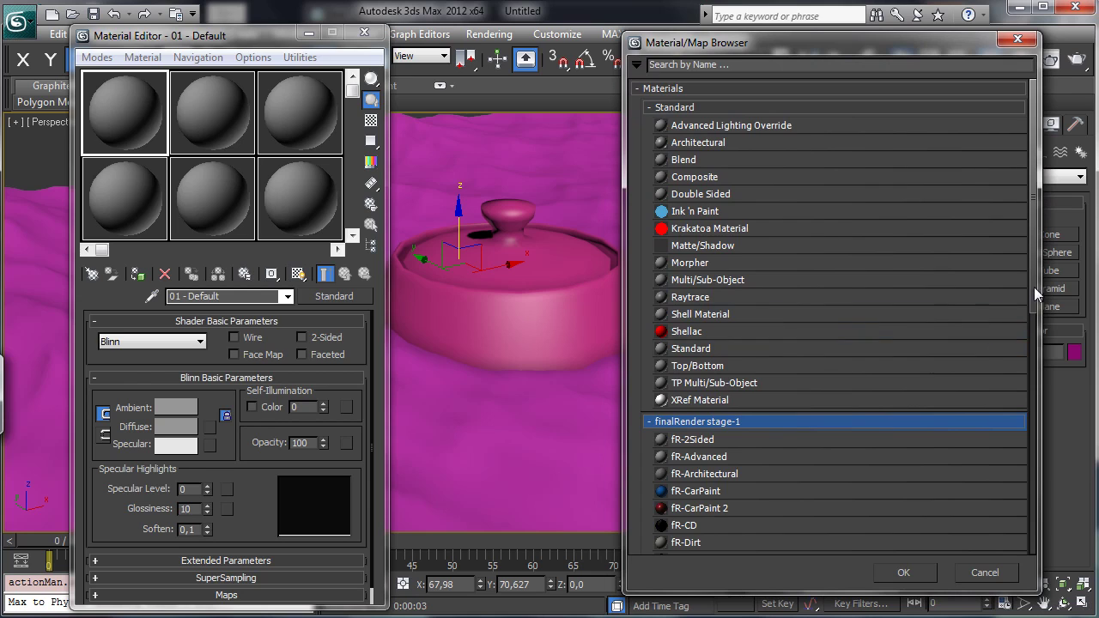
left_click_drag(1034, 287, 1035, 457)
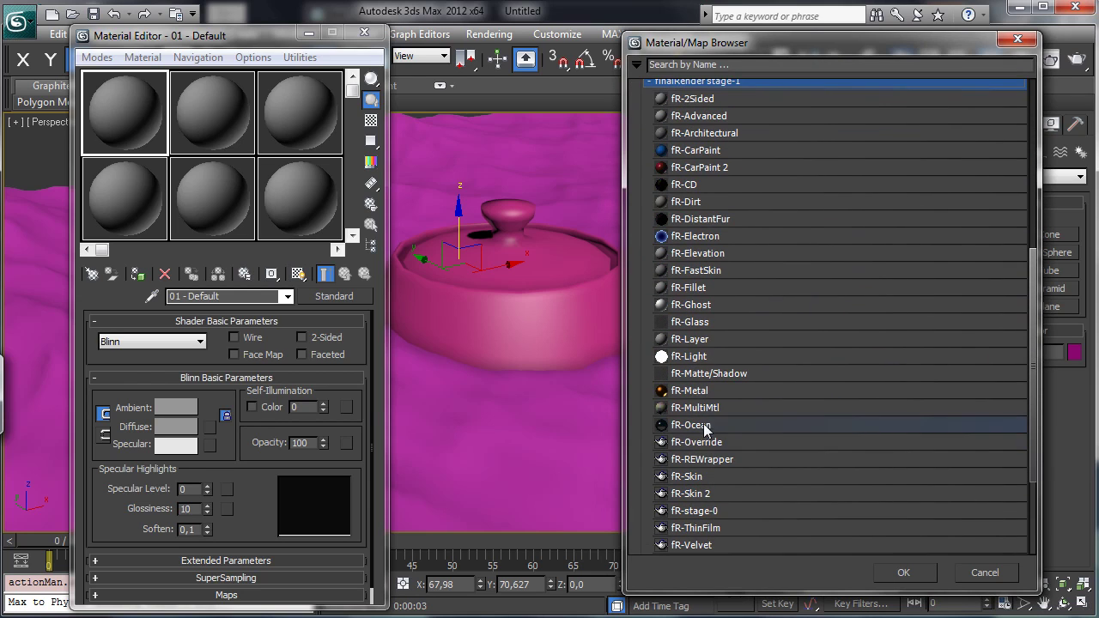
left_click(901, 425)
left_click(903, 573)
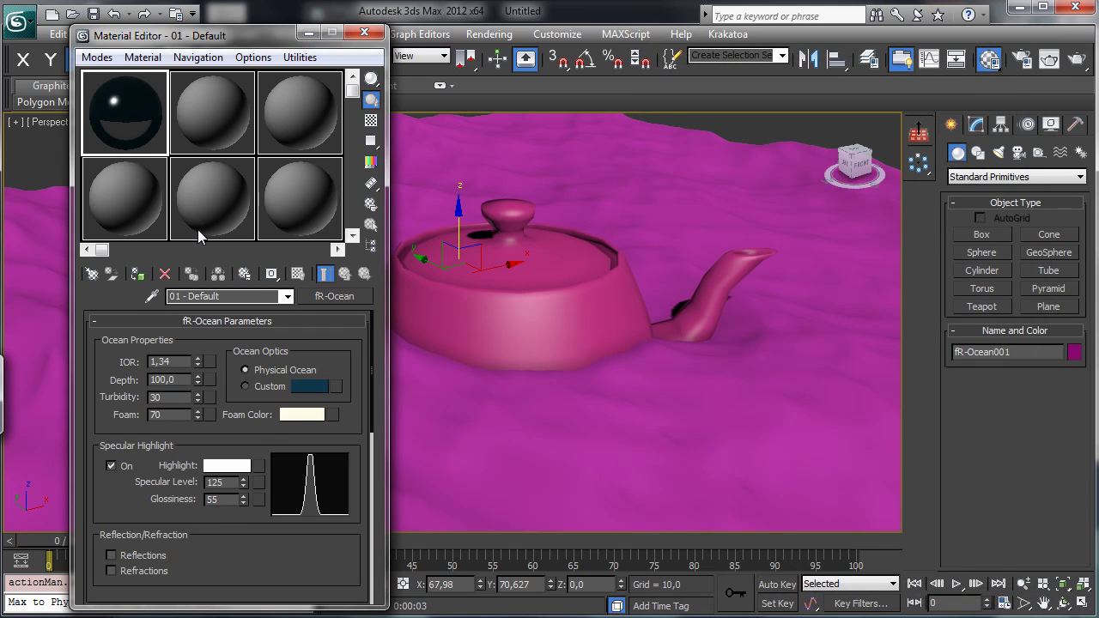
left_click(137, 273)
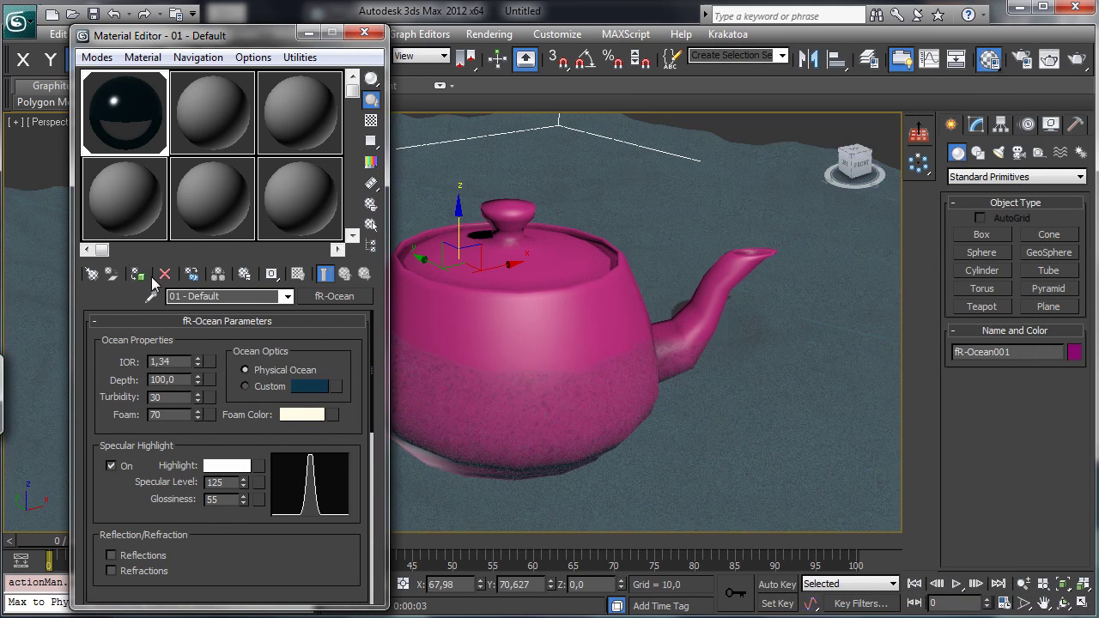
left_click(1078, 60)
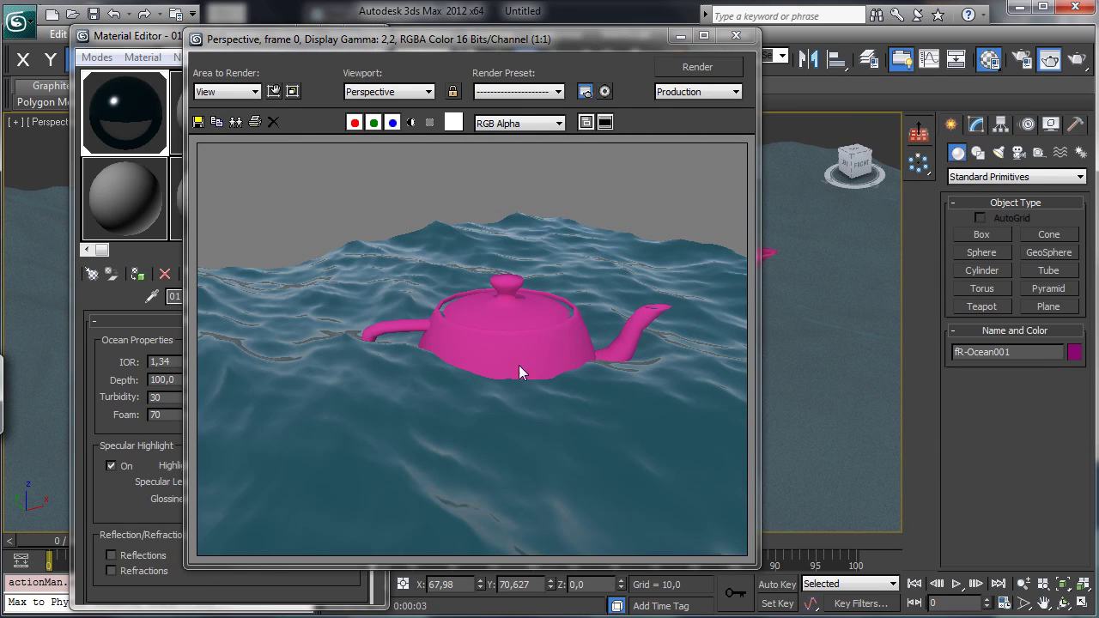
Give the teapot a new material with a yellow 232,204,50 diffuse colour
left_click(681, 36)
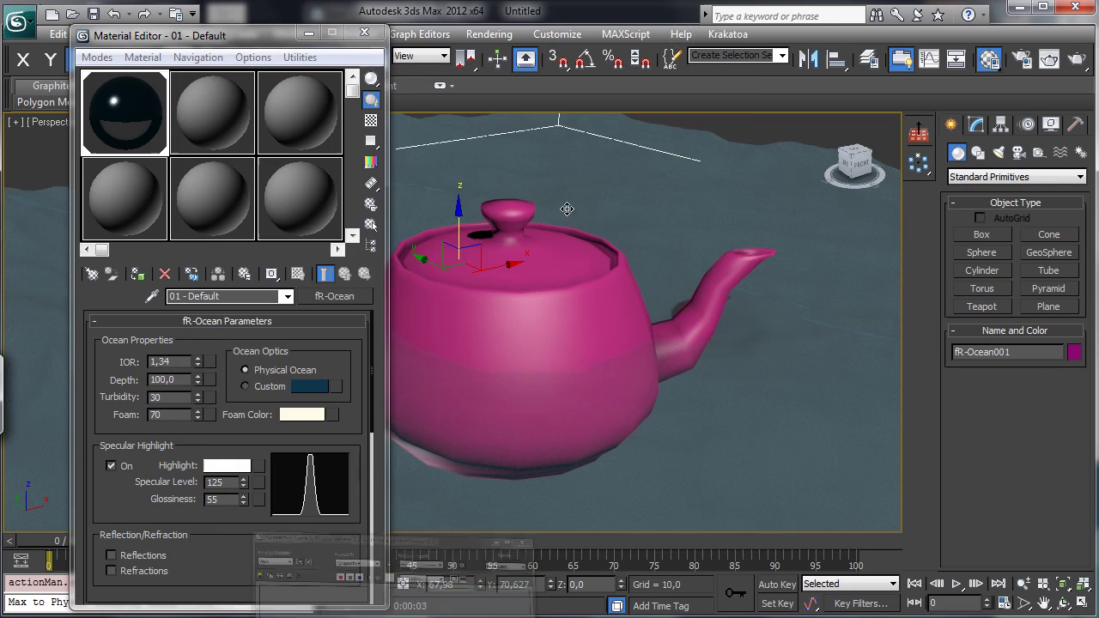
left_click(498, 256)
left_click(199, 129)
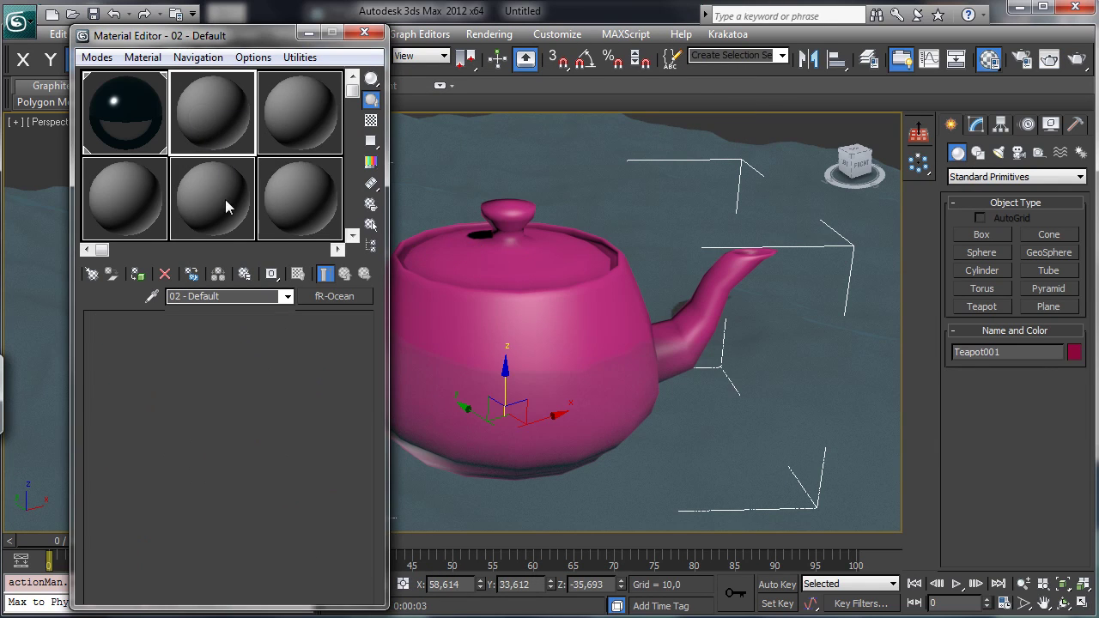
left_click(181, 427)
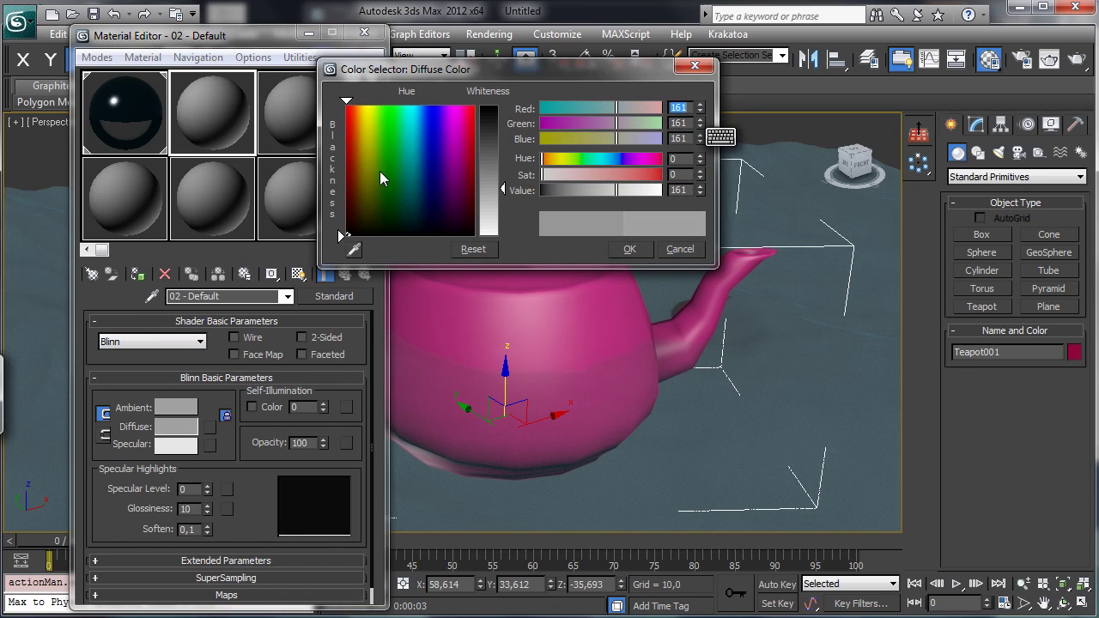
left_click_drag(380, 171, 366, 145)
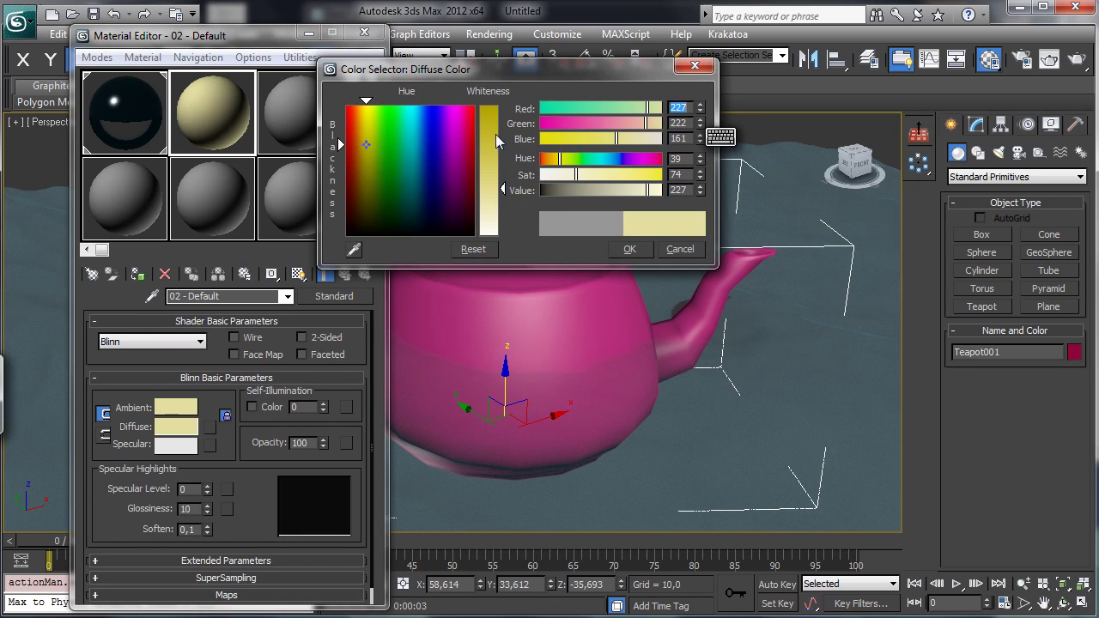
left_click_drag(496, 140, 496, 131)
left_click(364, 120)
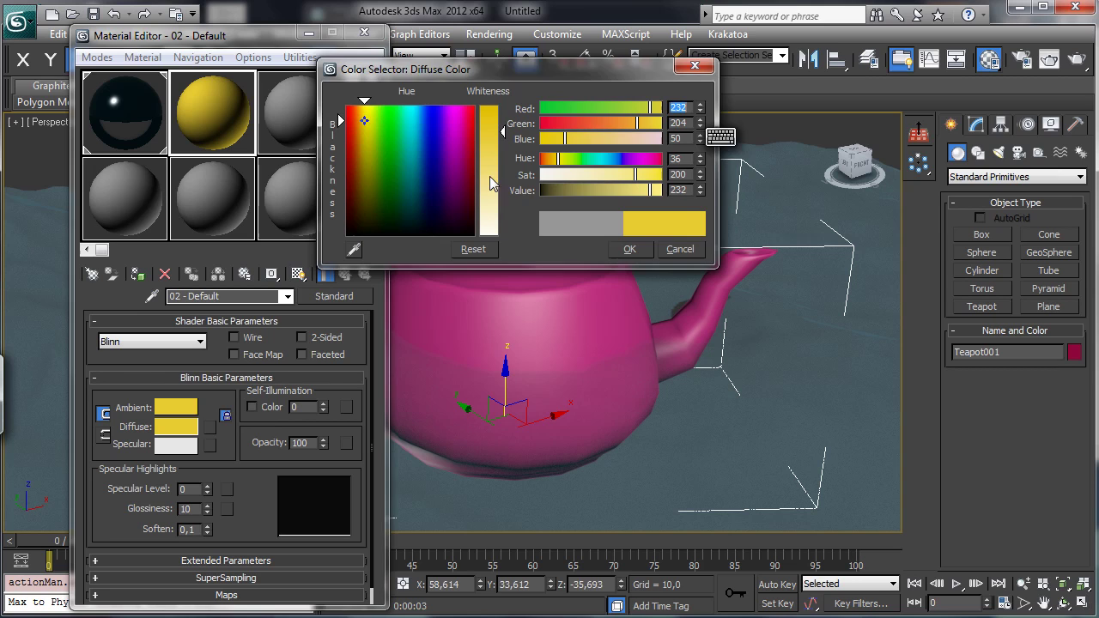
left_click(630, 249)
left_click(137, 274)
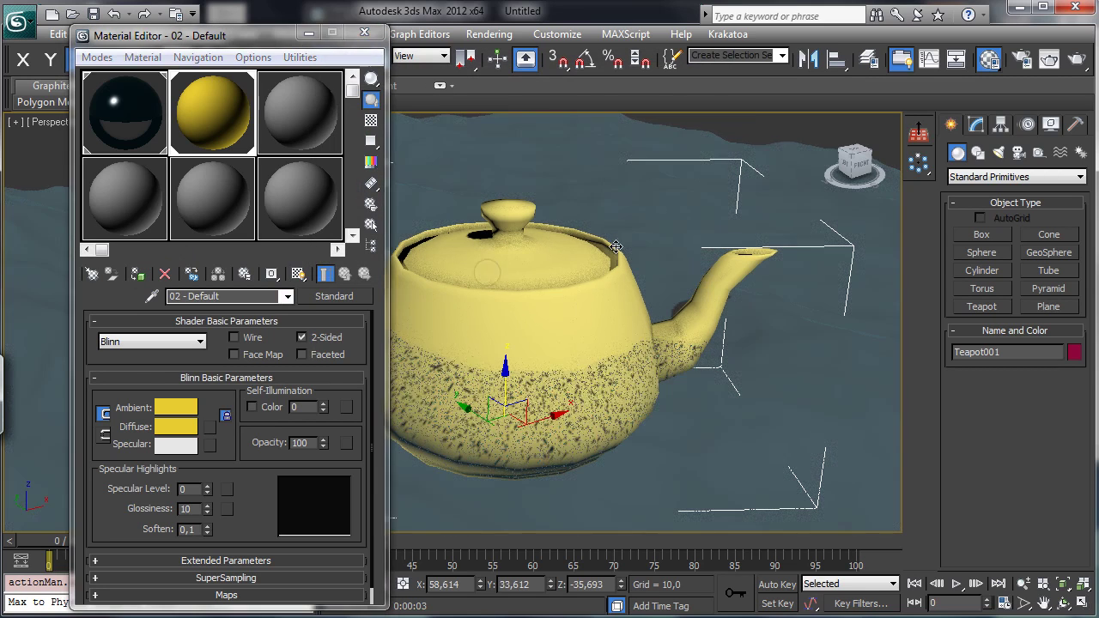
Set the teapot's Segments to 16 and close the Material Editor
left_click(976, 124)
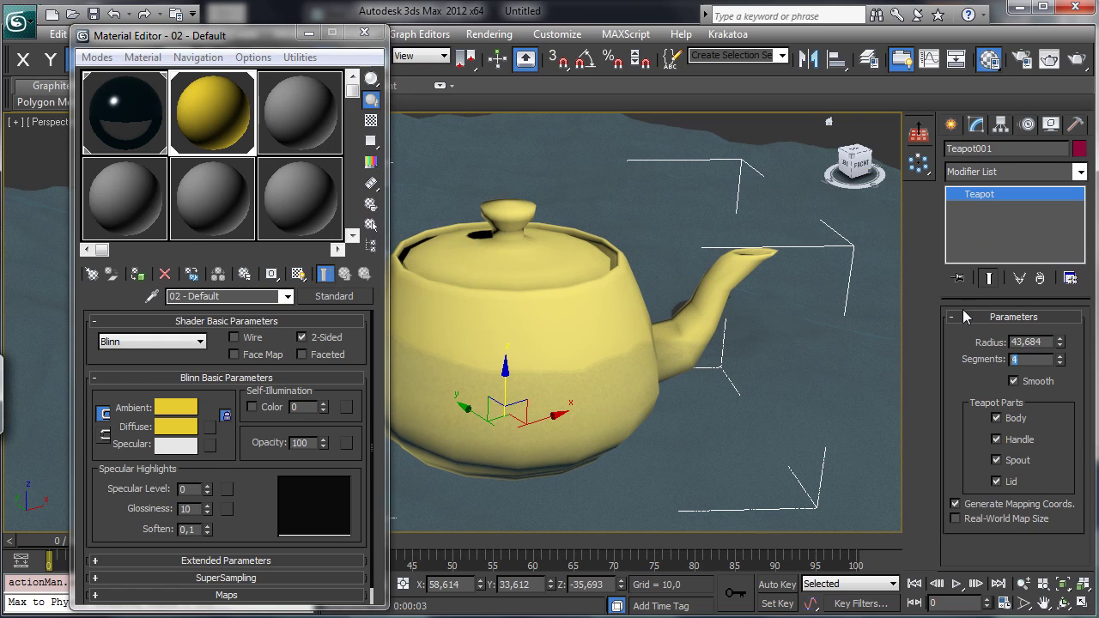
type("16")
key("Return")
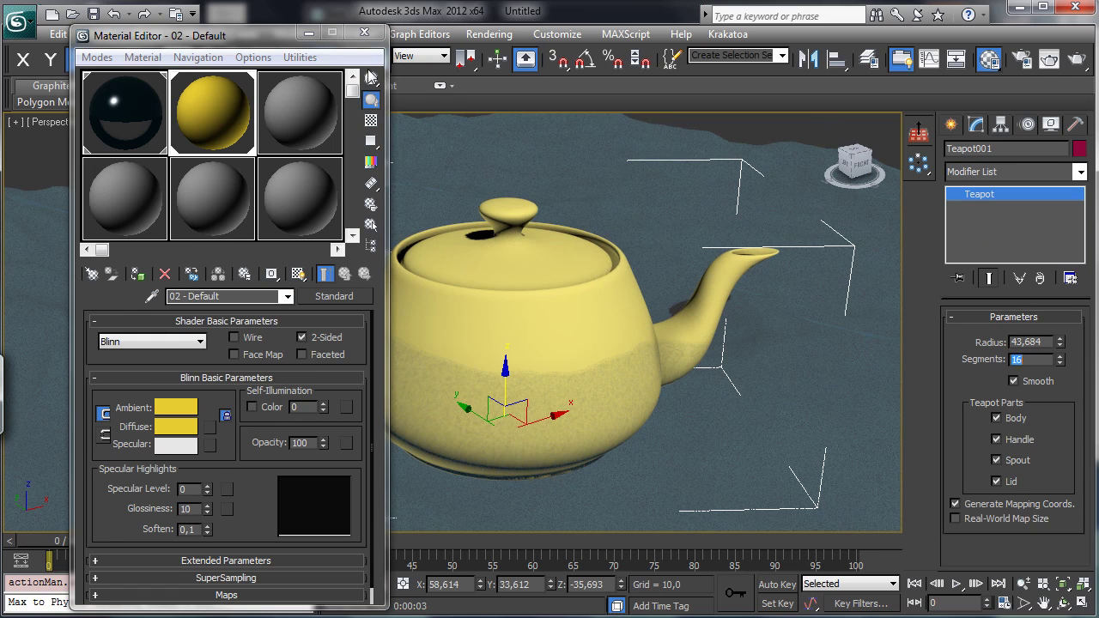
left_click(364, 32)
Render the yellow teapot, turn on Show Safe Frames and pan to frame the teapot
left_click(1077, 58)
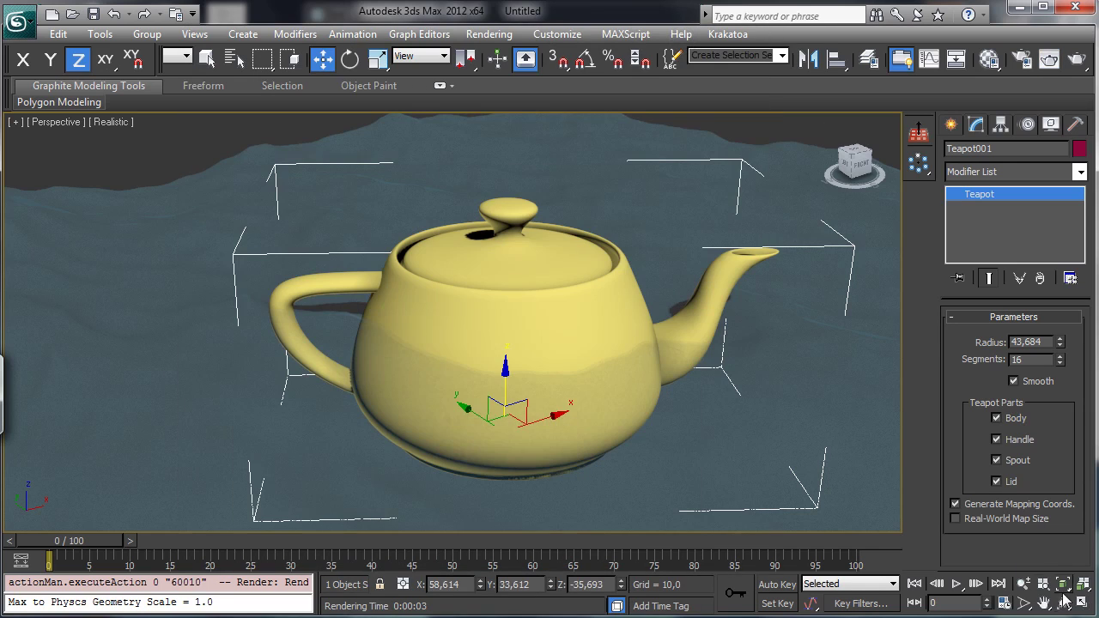
key("ctrl+r")
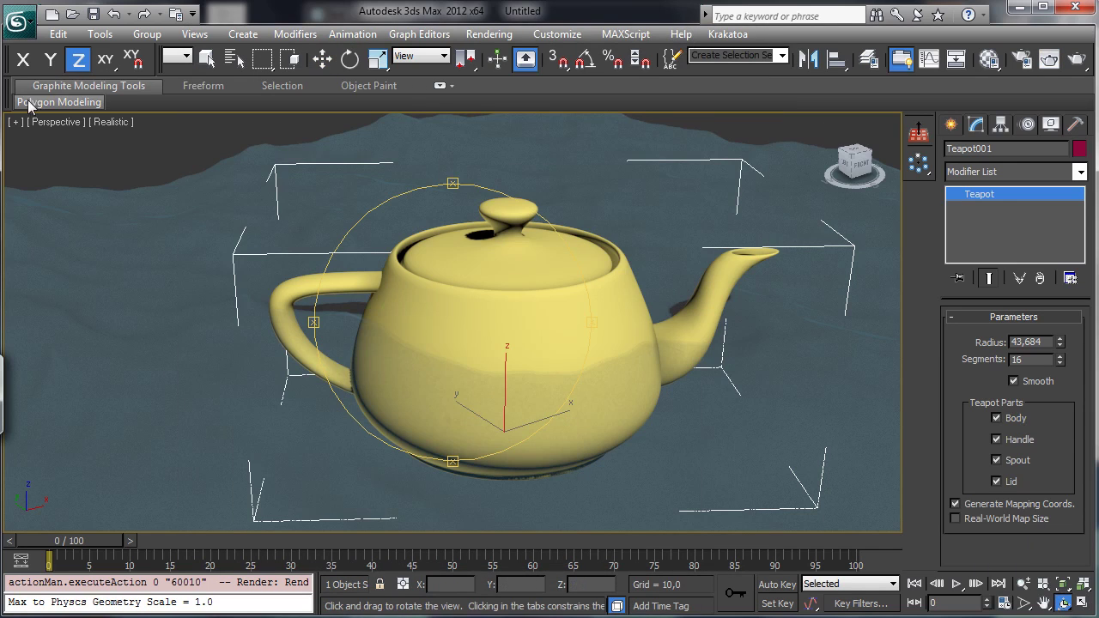
left_click(67, 122)
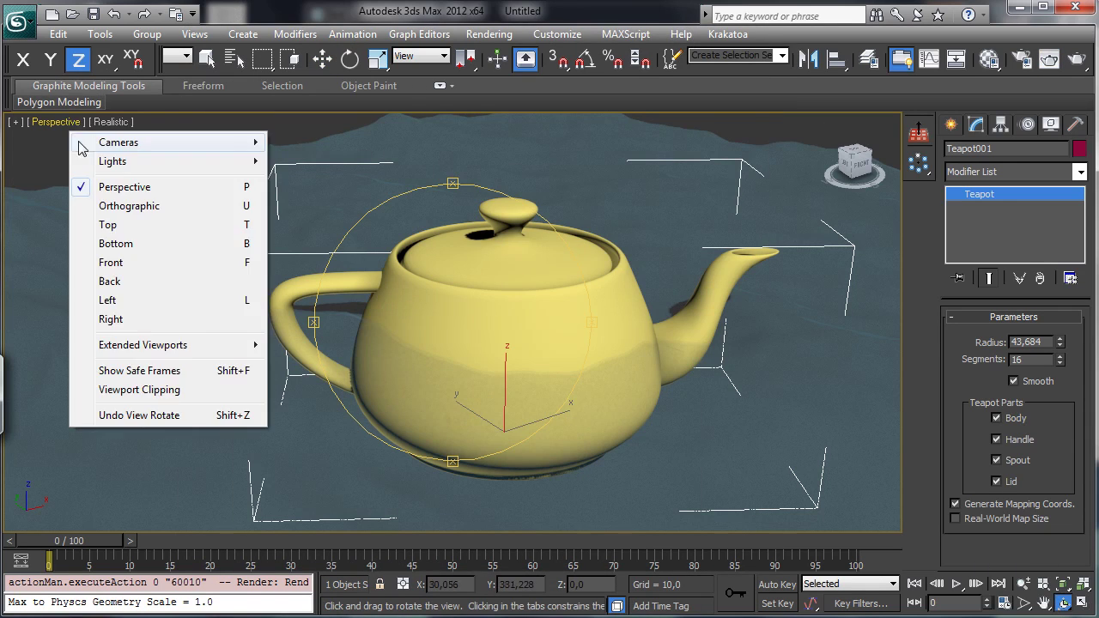
left_click(142, 371)
key("shift+z")
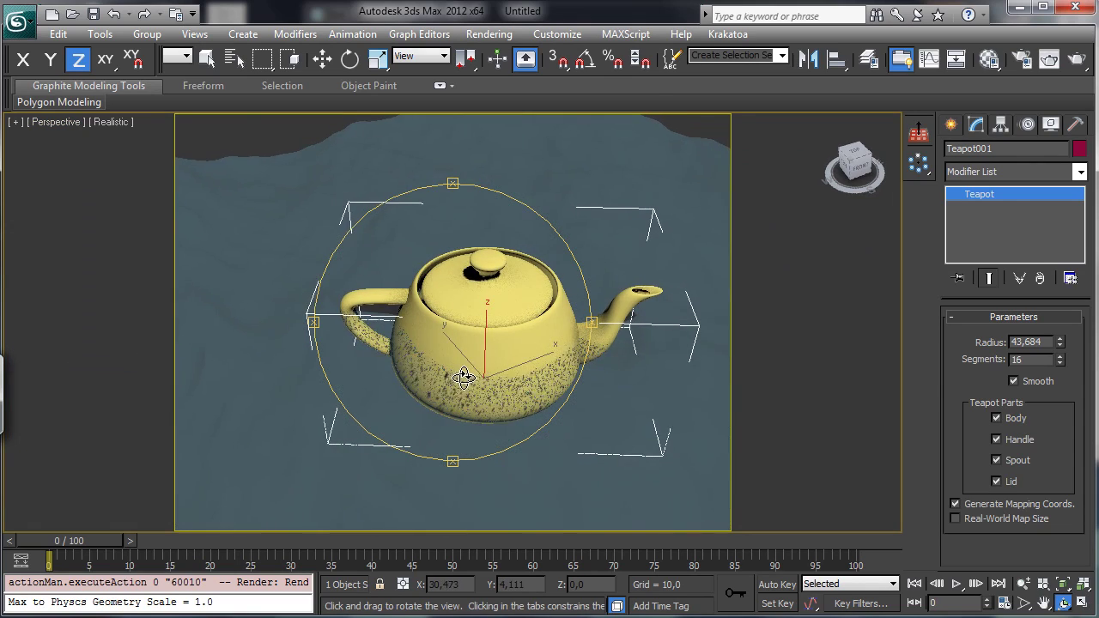
left_click(1045, 604)
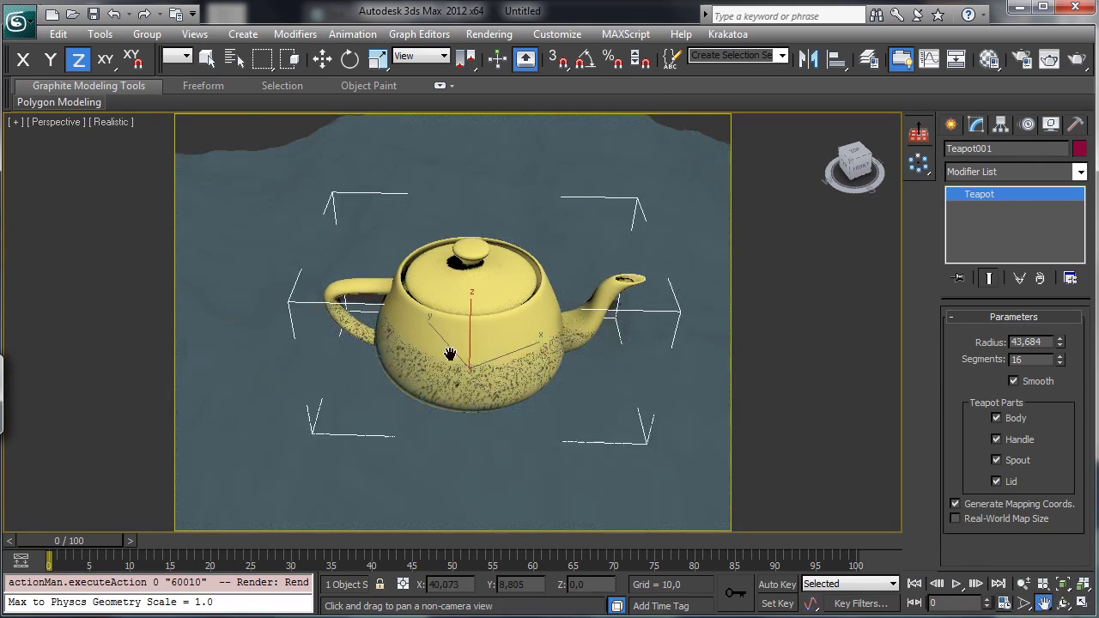
left_click_drag(499, 378, 440, 357)
left_click(212, 59)
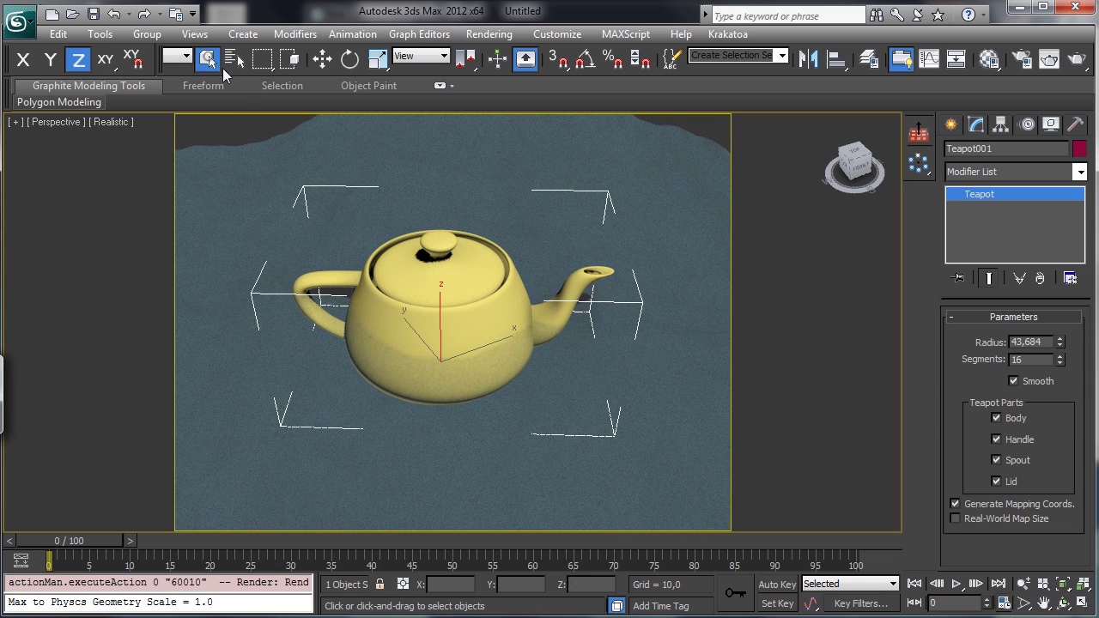
Enable Reflections and Refractions in the fR-Ocean material and test-render the underwater teapot
left_click(989, 59)
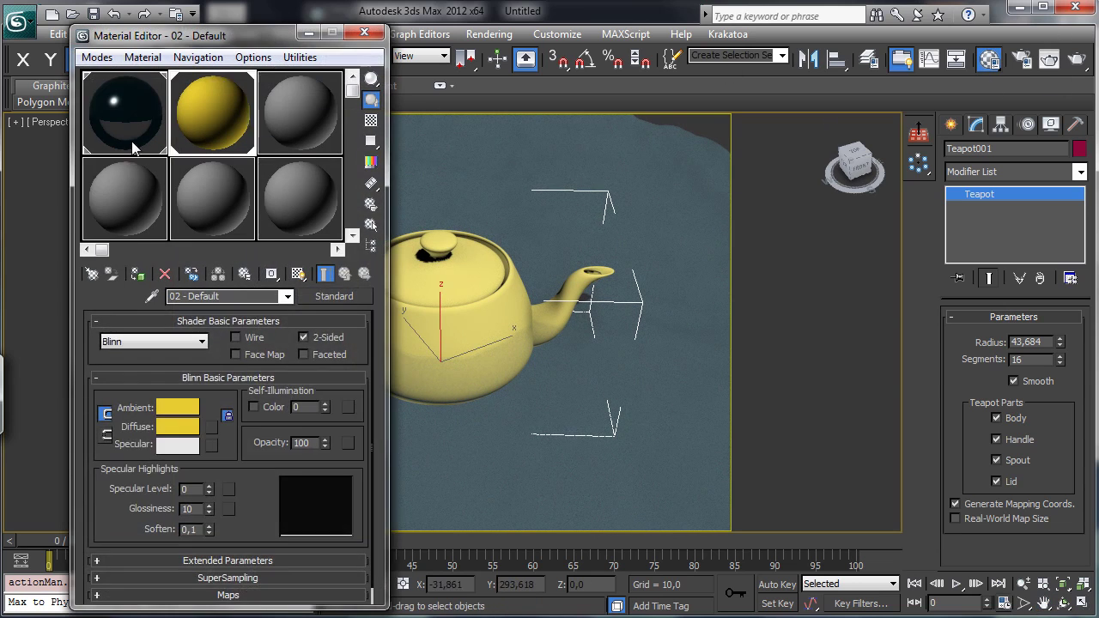
left_click(125, 112)
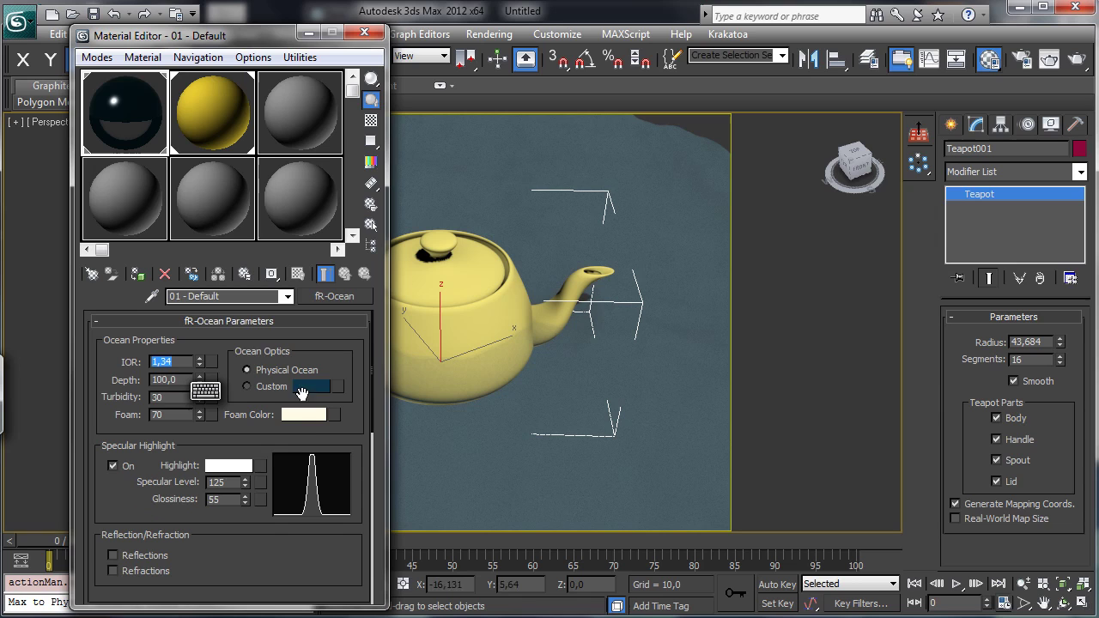
left_click_drag(253, 438, 275, 292)
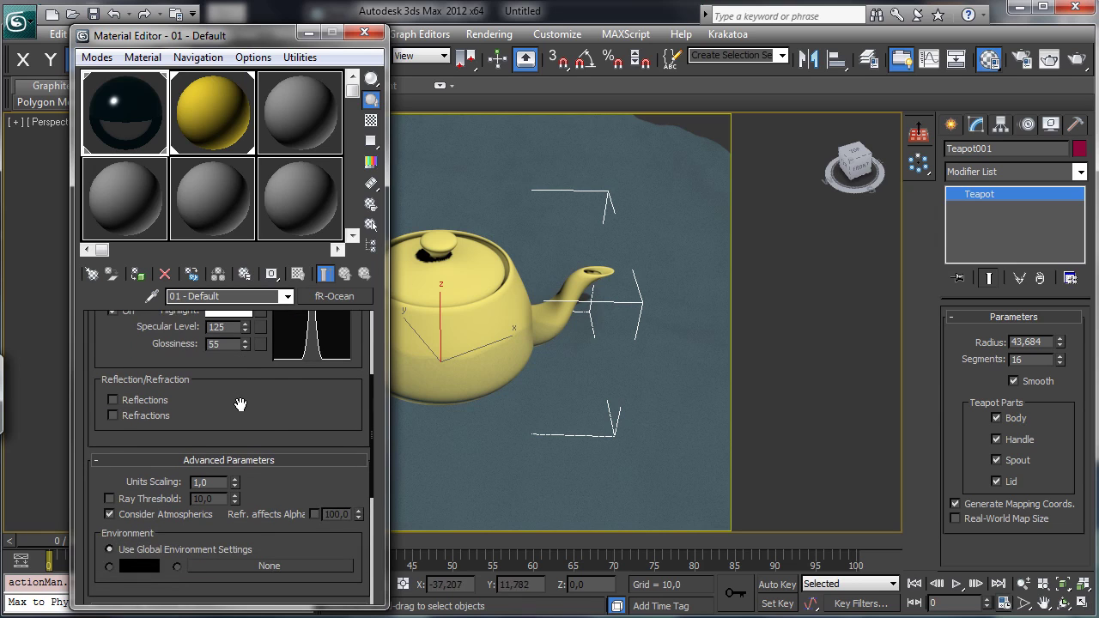
left_click_drag(240, 404, 265, 331)
left_click(132, 341)
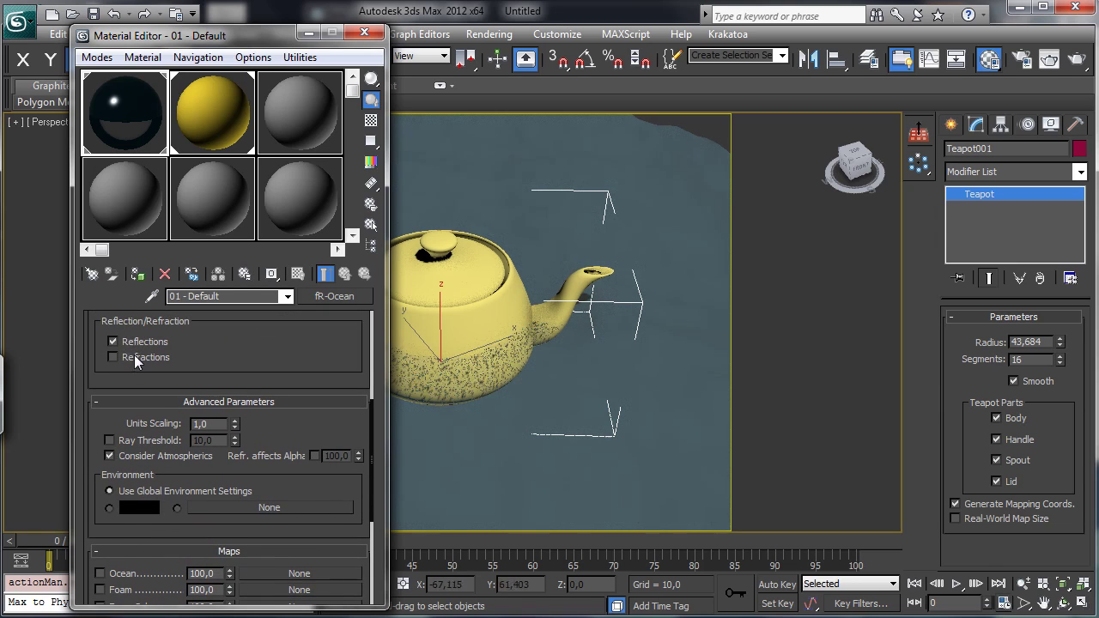
left_click(134, 355)
left_click(1060, 67)
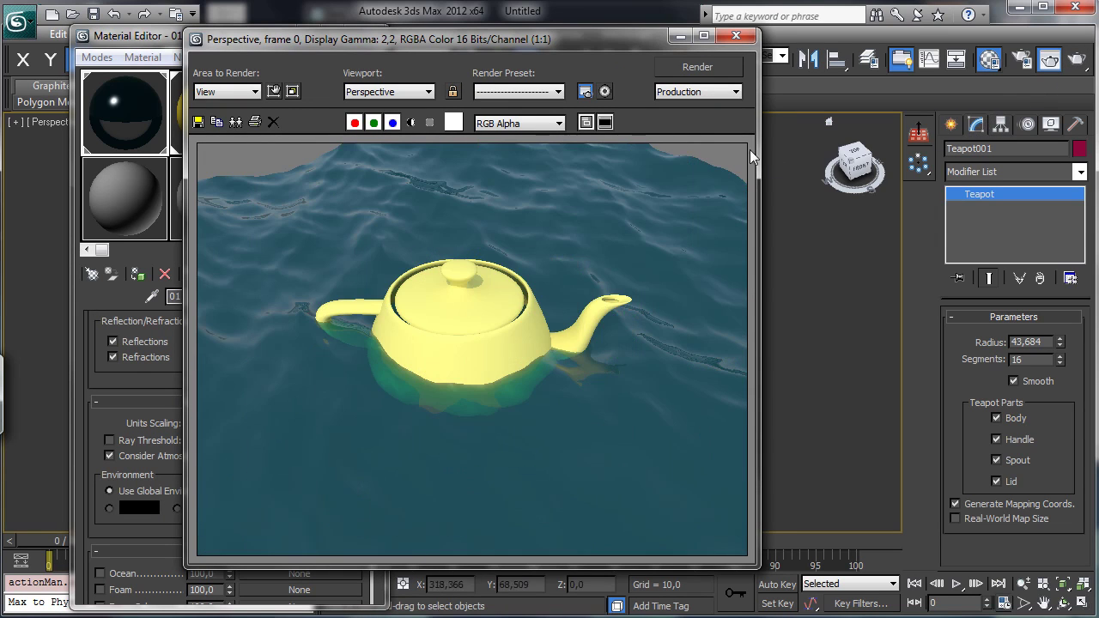
left_click(679, 37)
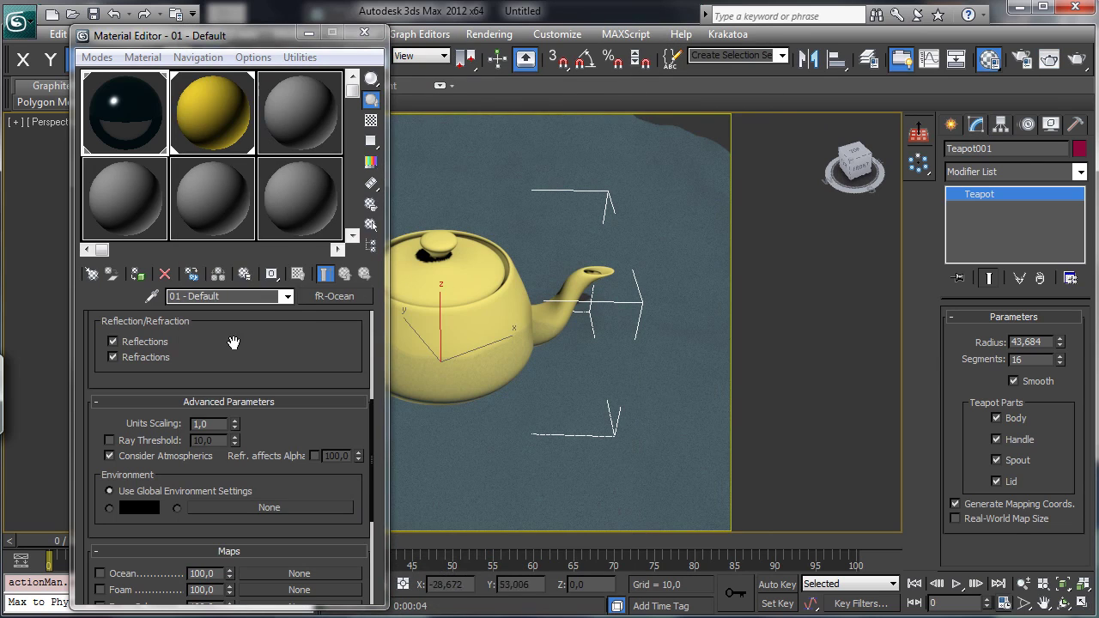
scroll(230, 348, "down", 5)
scroll(214, 390, "down", 2)
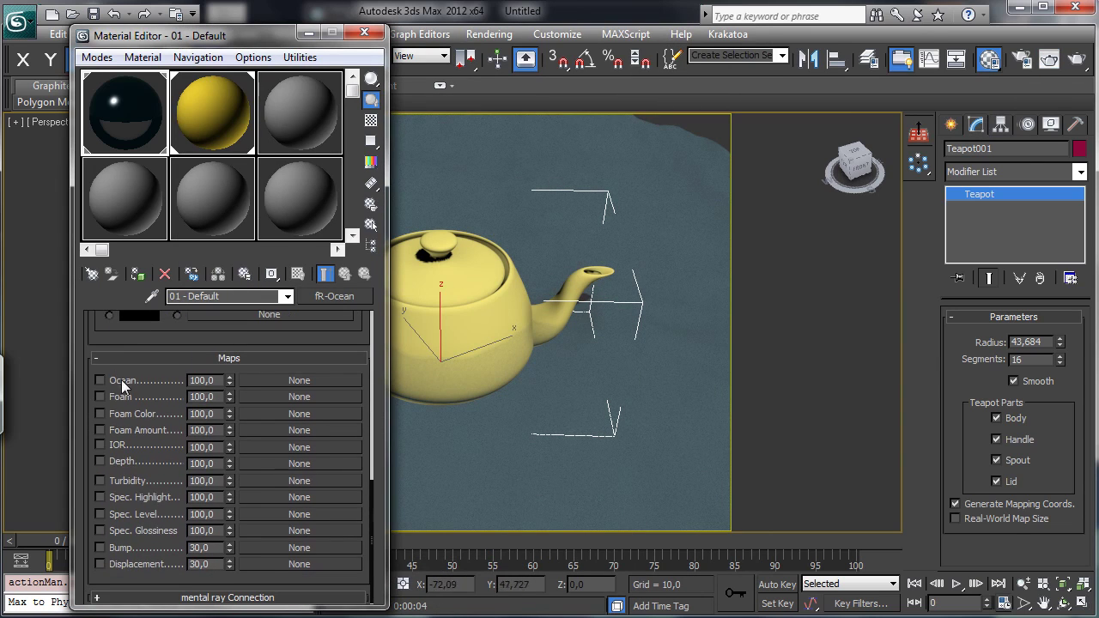
Assign an fR-MeshDistance map to the ocean material's Foam channel
left_click(292, 397)
left_click_drag(713, 226, 550, 54)
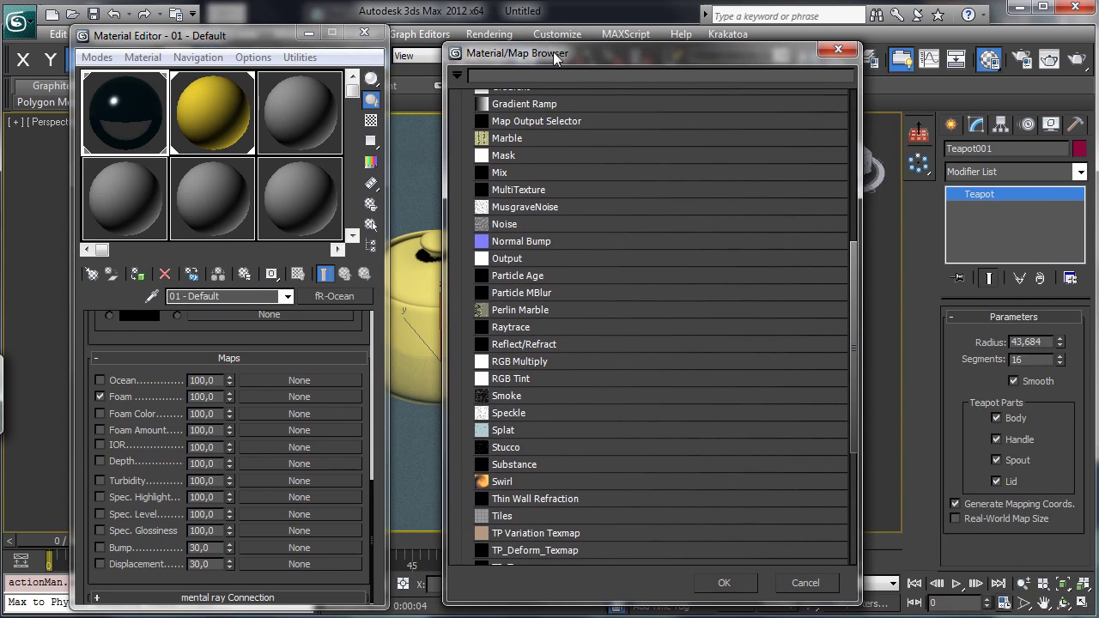
left_click_drag(854, 251, 837, 106)
left_click(516, 116)
left_click(517, 140)
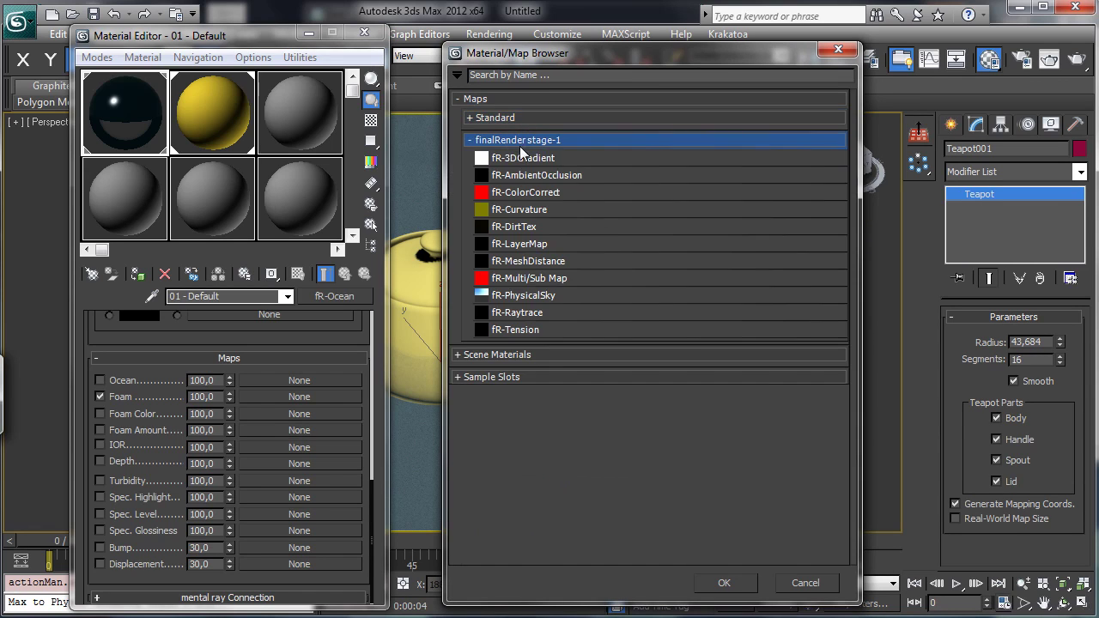
left_click(529, 260)
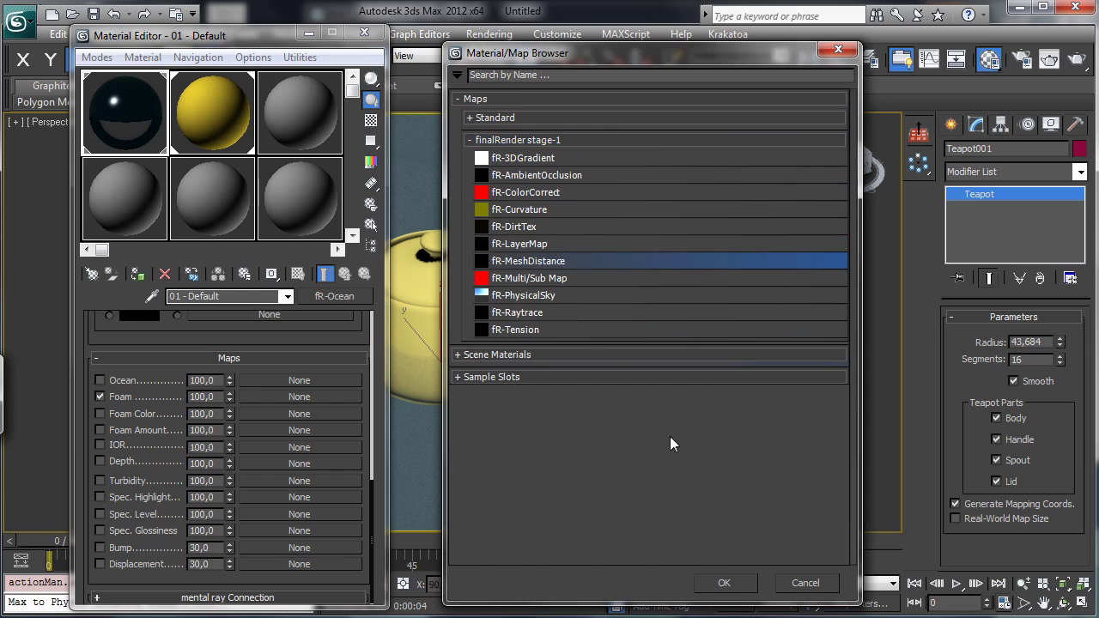
left_click(723, 584)
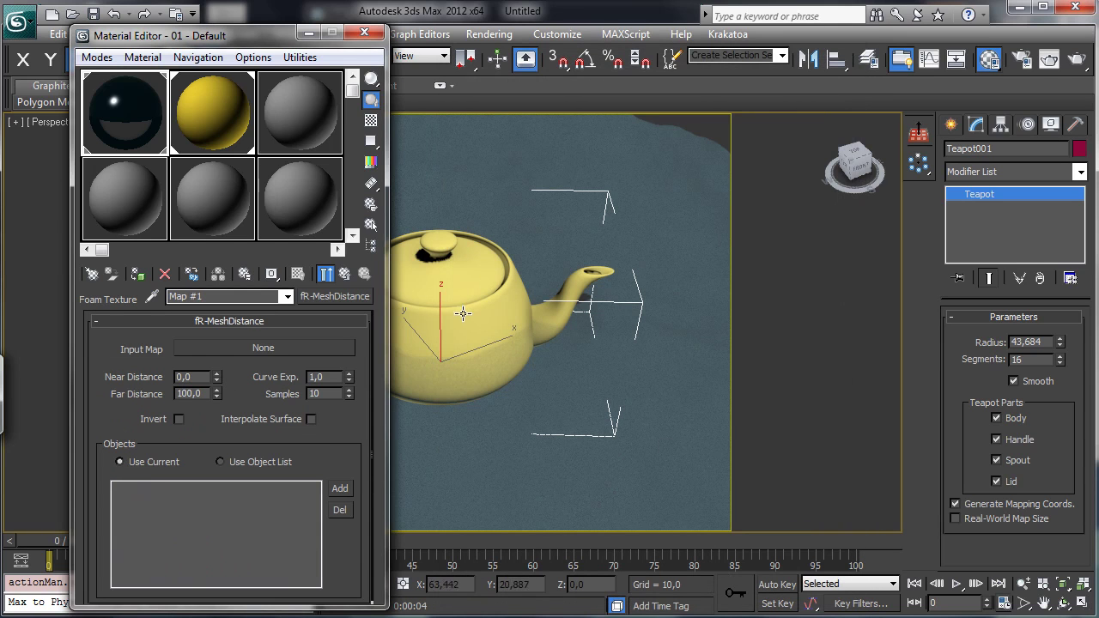
Set fR-MeshDistance to Use Object List with Teapot001 and render the foam
left_click(237, 462)
left_click(341, 487)
left_click(478, 259)
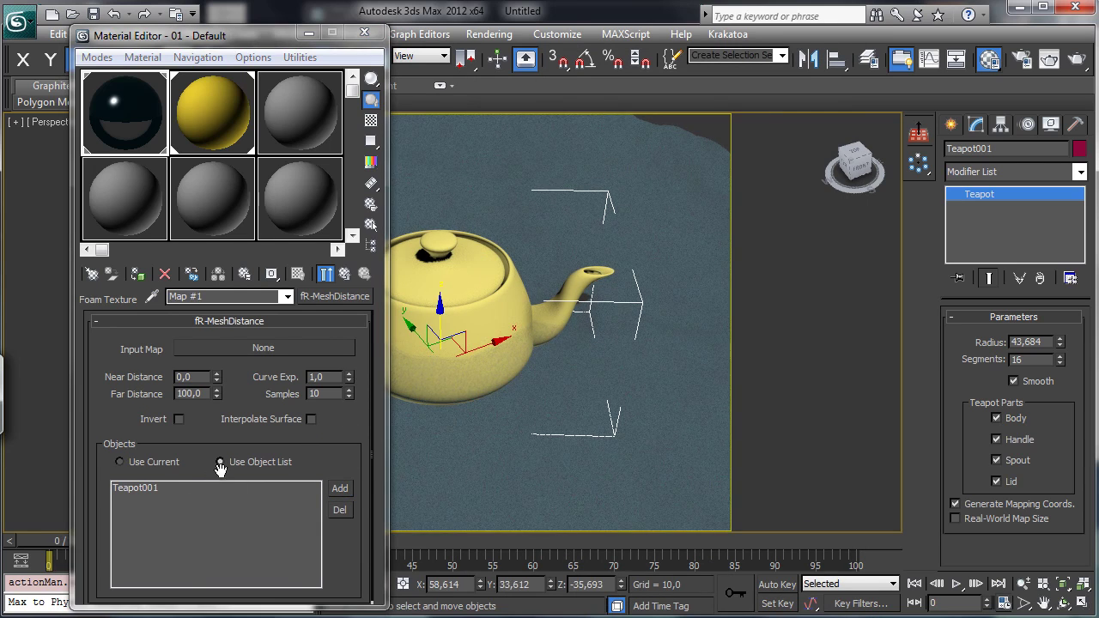
left_click(1071, 62)
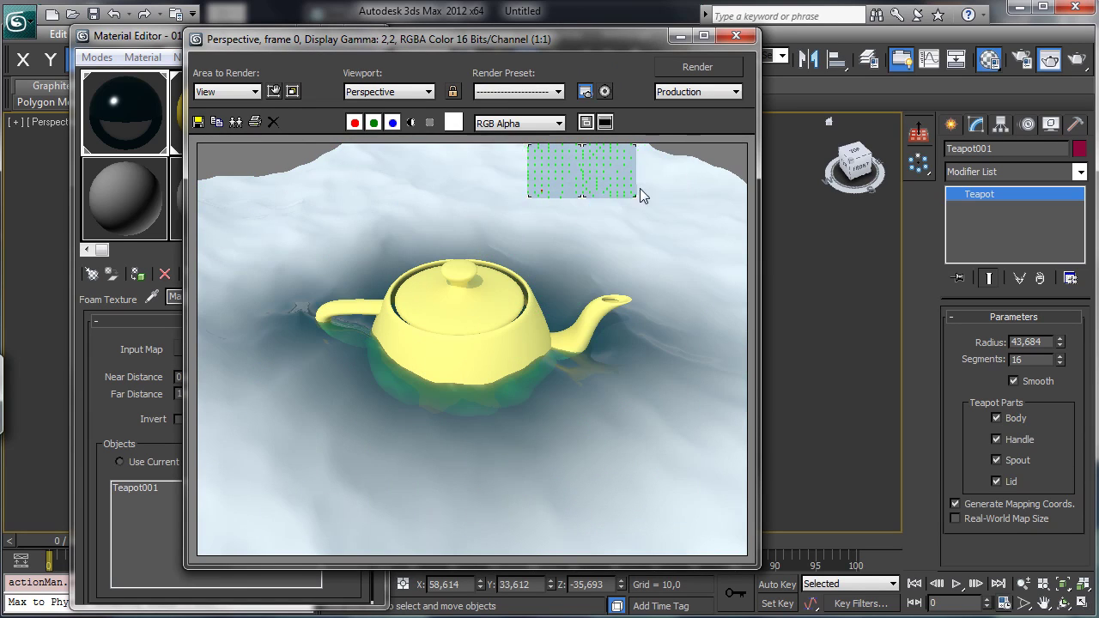
Turn on Invert in fR-MeshDistance and re-render to check foam gathering around the teapot
left_click(680, 36)
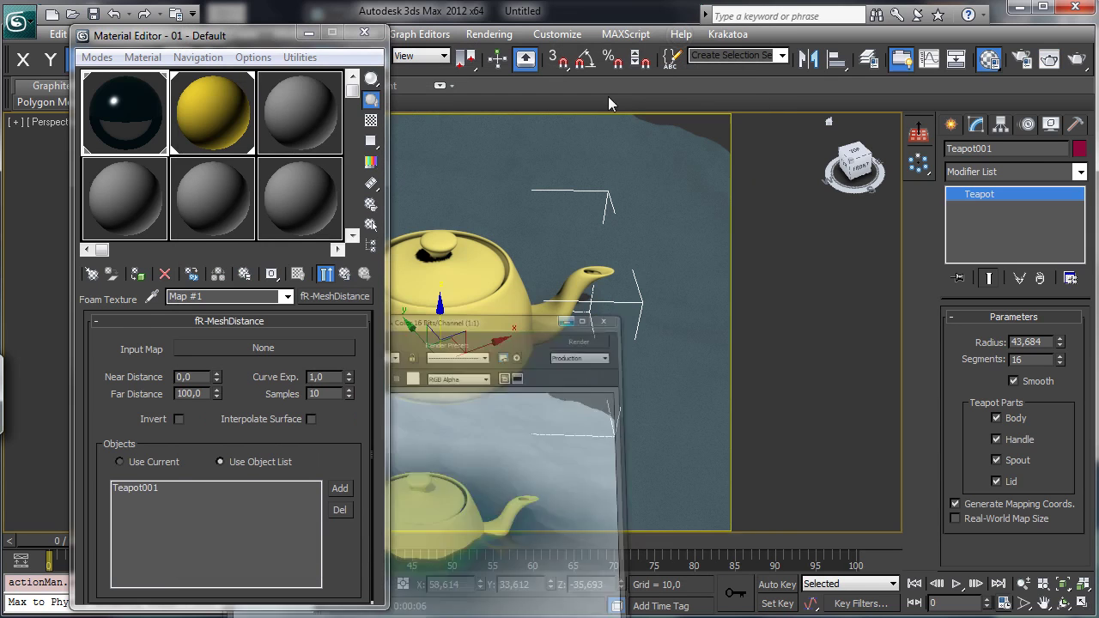
left_click(179, 420)
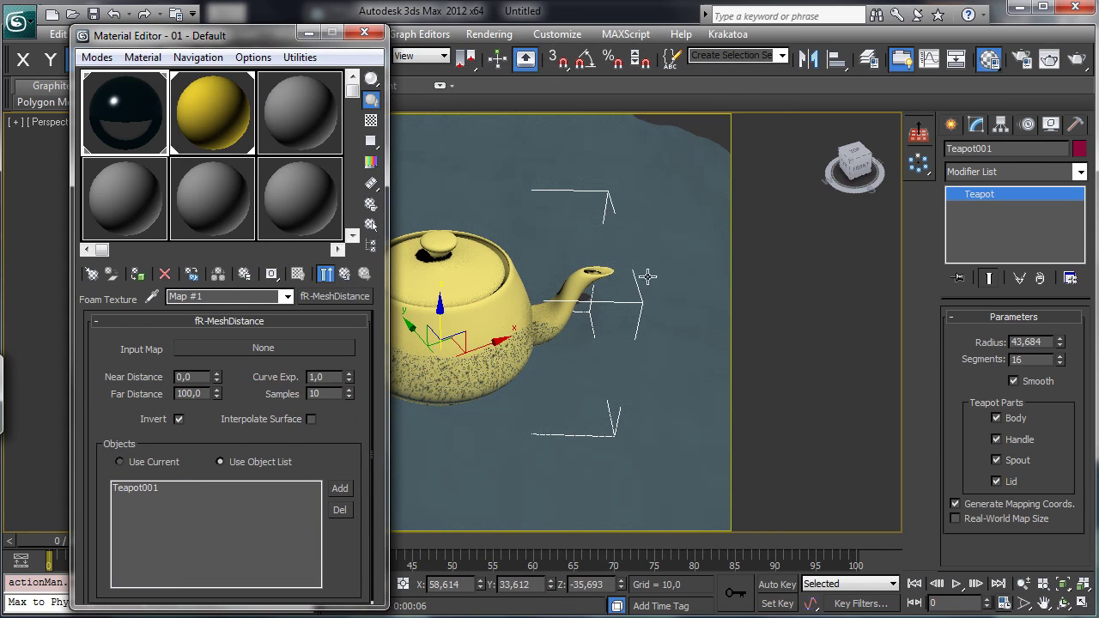
left_click(1050, 58)
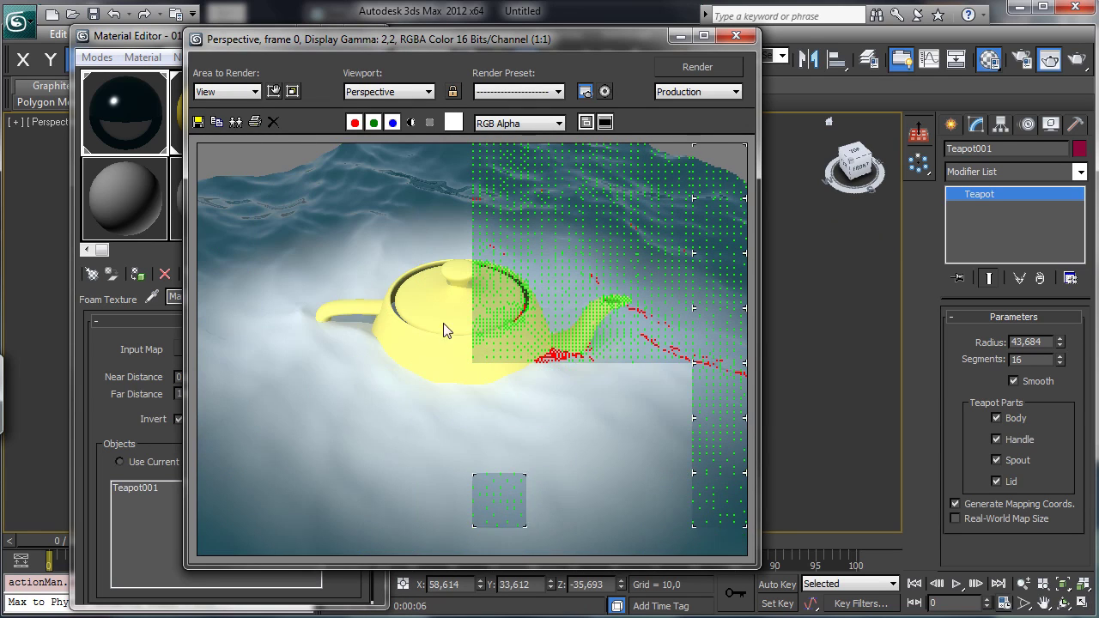
left_click(736, 35)
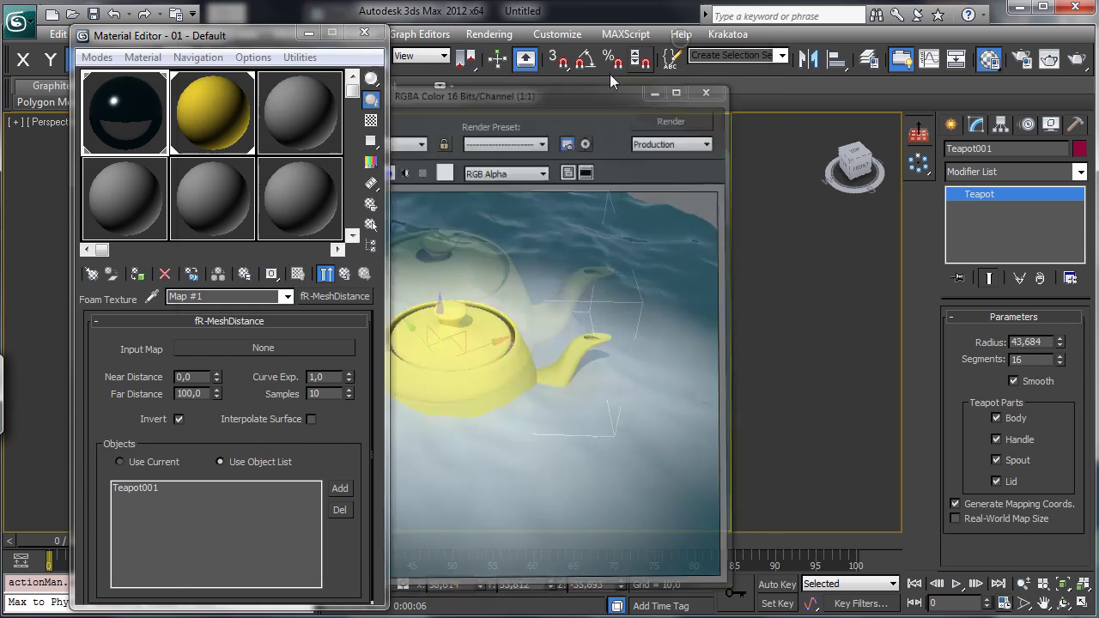
Set fR-MeshDistance Far Distance to 10 and render a test of the foam ring
double_click(203, 393)
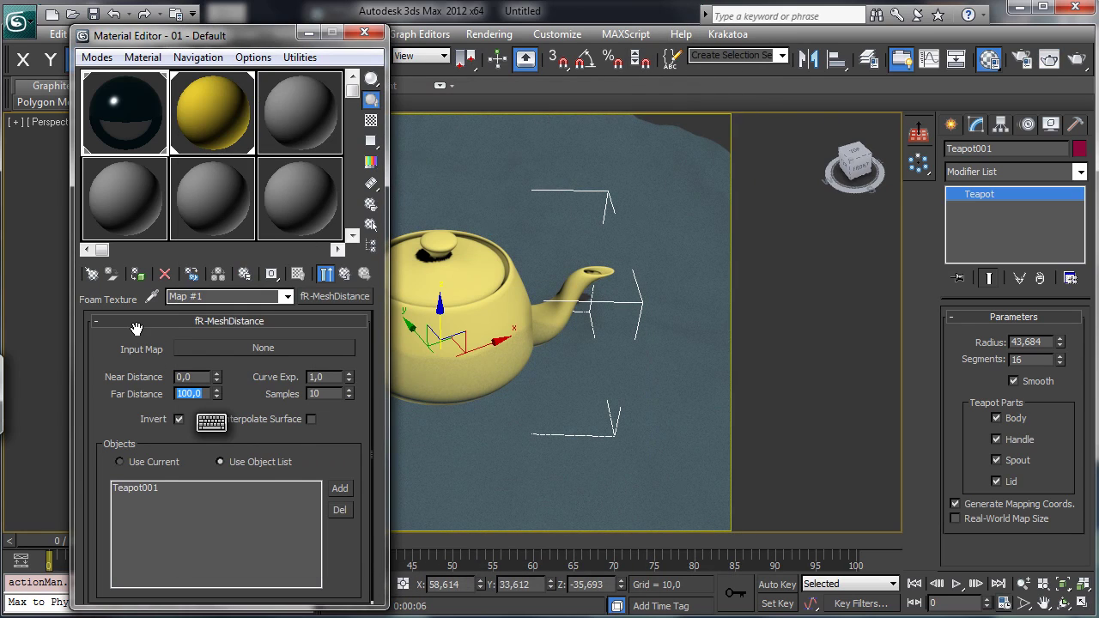
type("10")
key("Return")
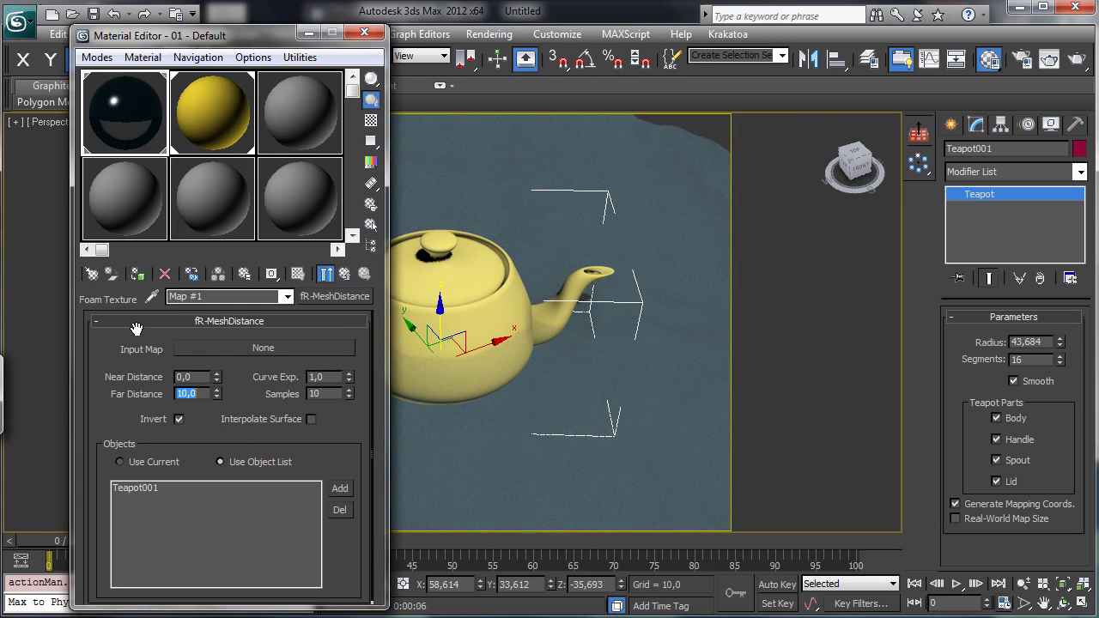
left_click(1077, 58)
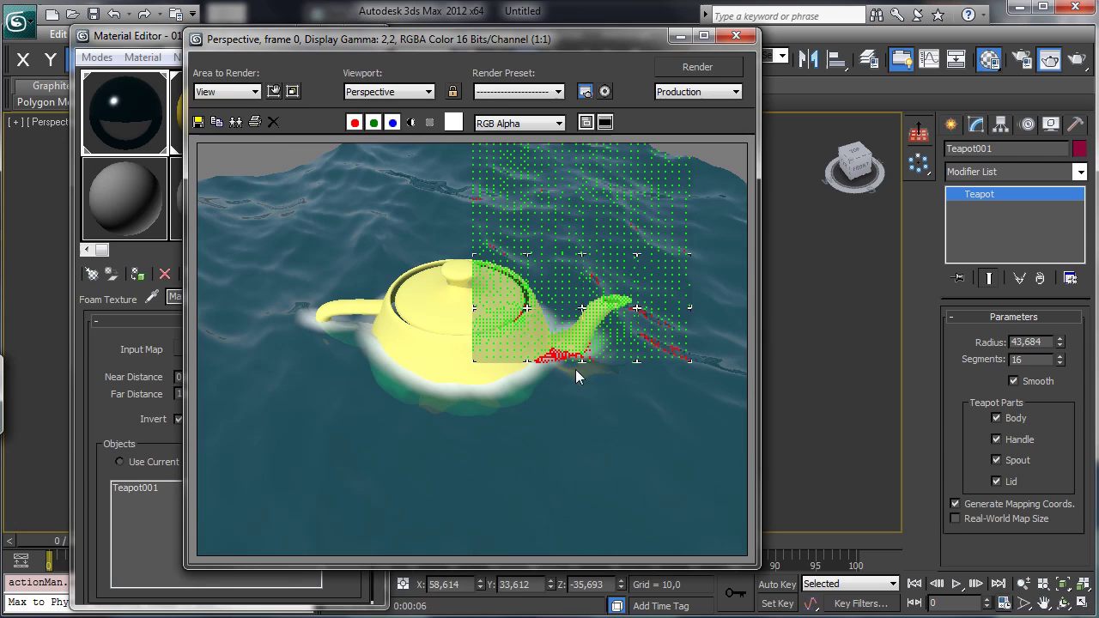
left_click(680, 35)
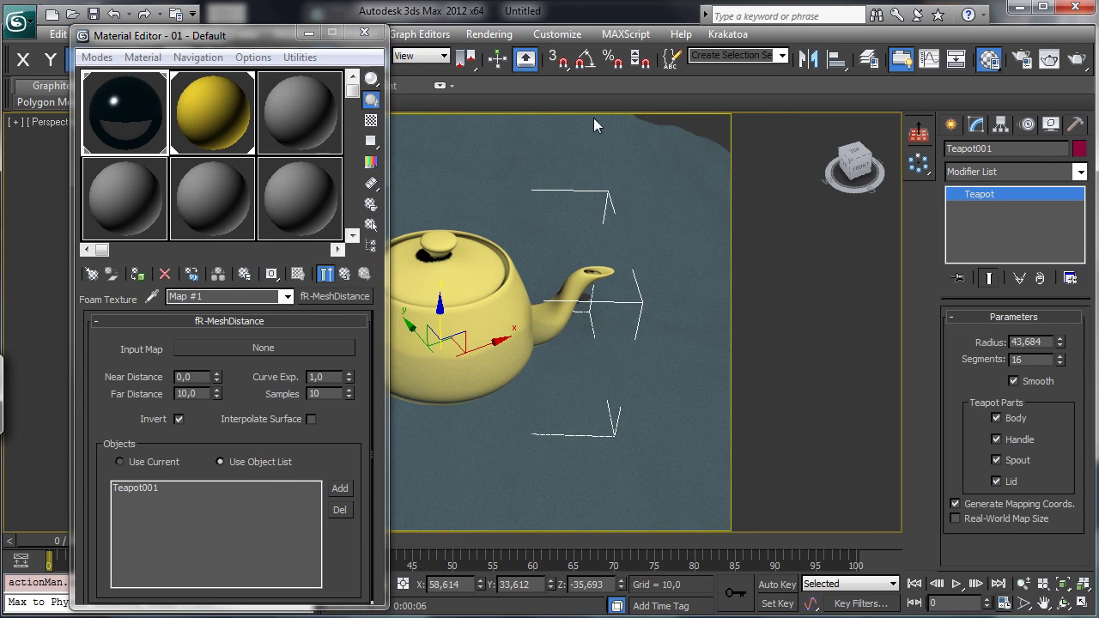
Change Far Distance to 15 and re-render the wider foam ring
double_click(204, 394)
type("15")
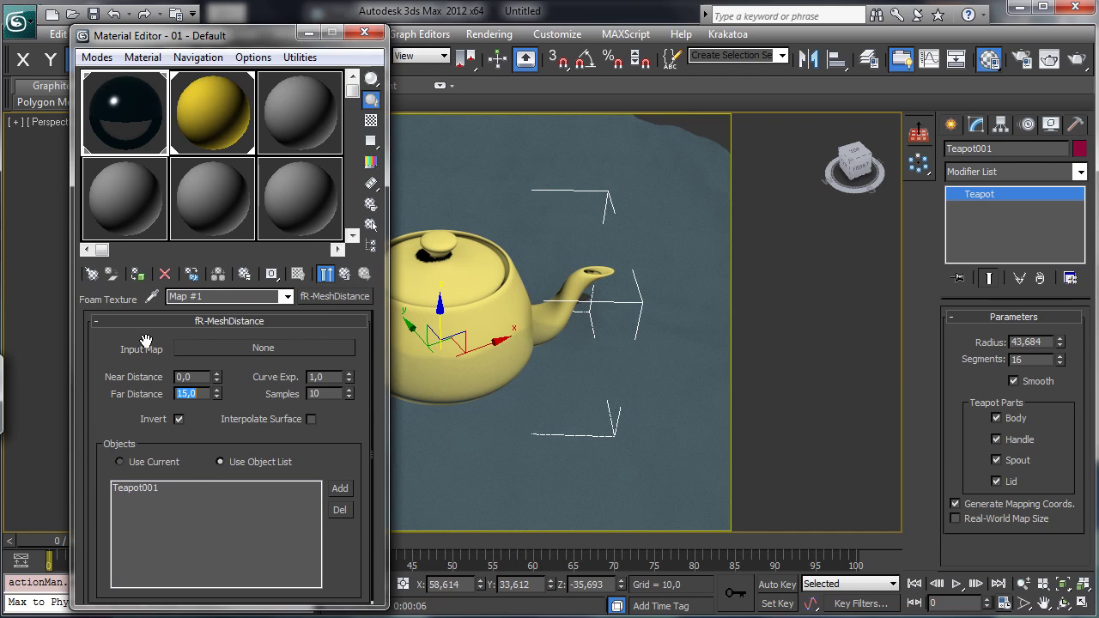
left_click(1078, 60)
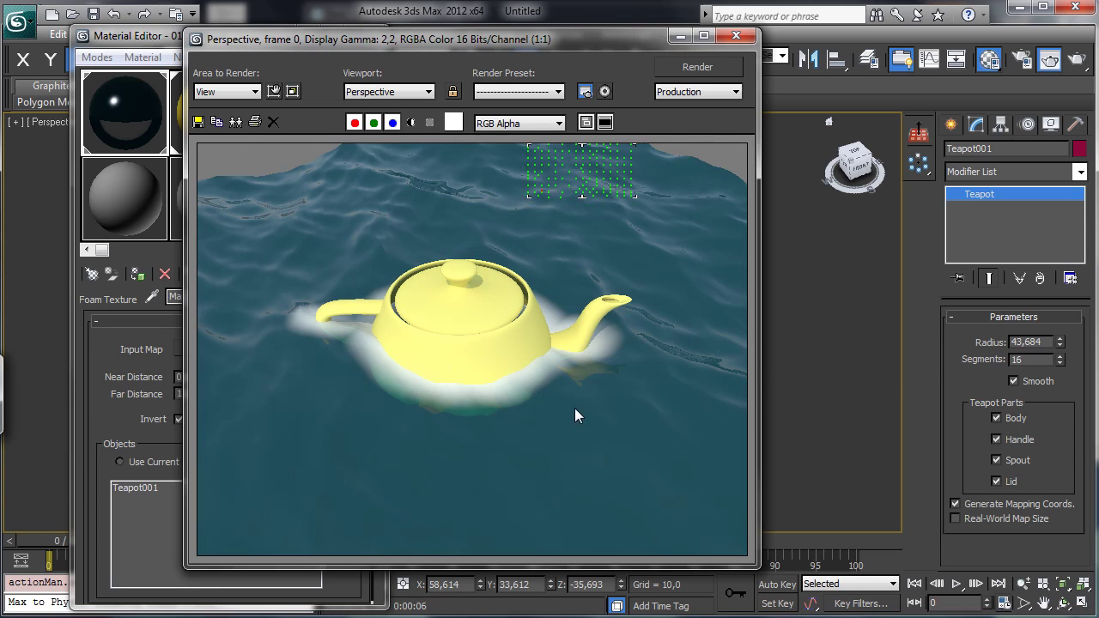
left_click(736, 35)
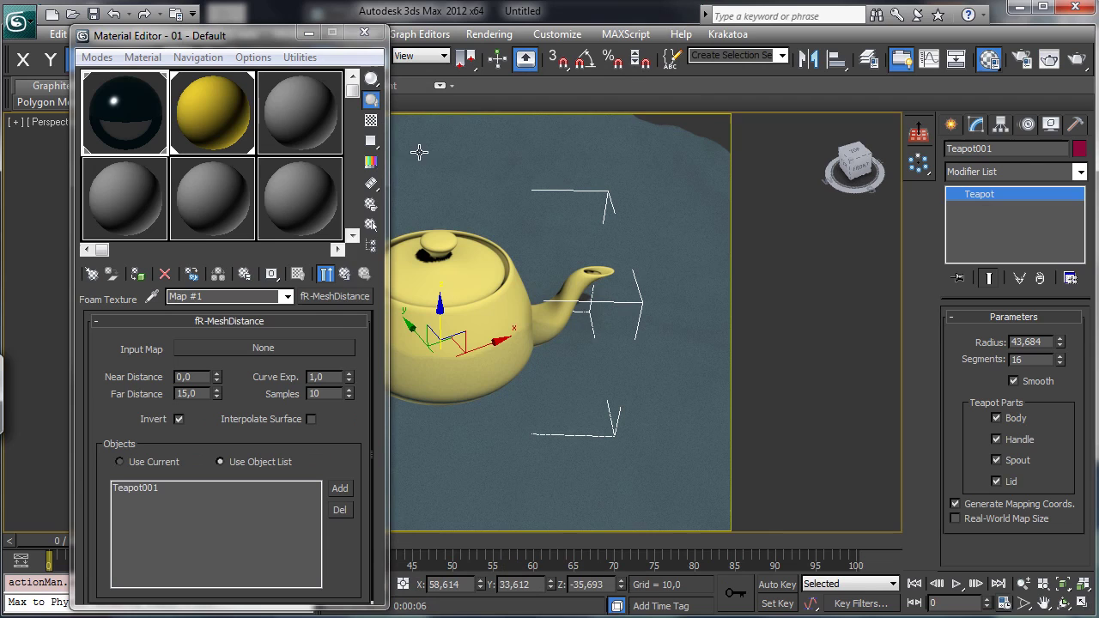
Set Curve Exp. to 4 in fR-MeshDistance and render the denser foam ring
double_click(327, 378)
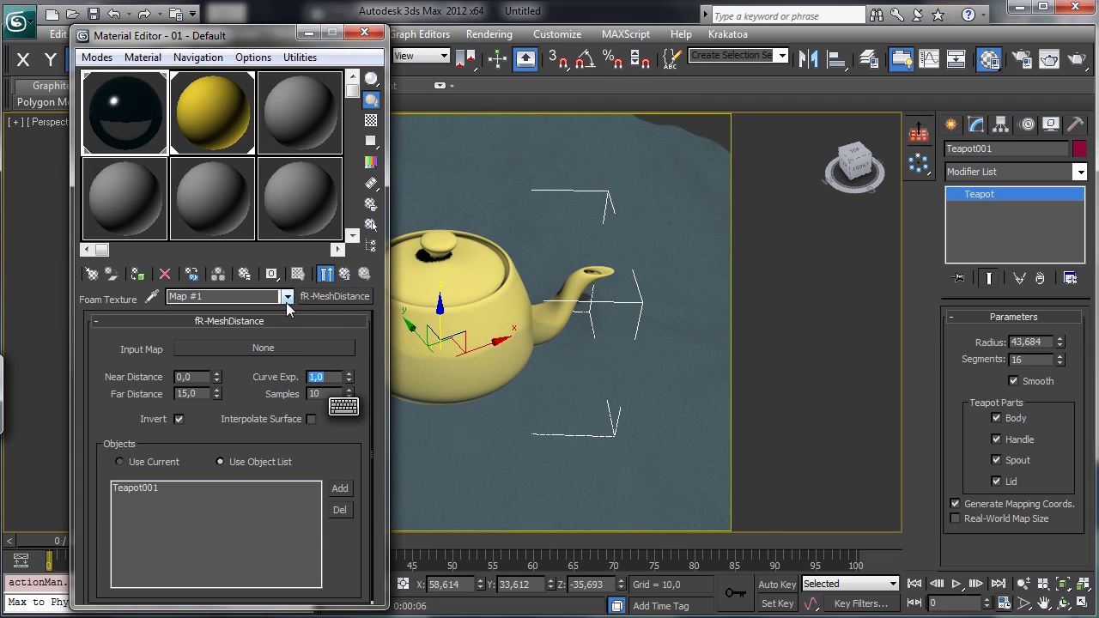
type("4")
key("Return")
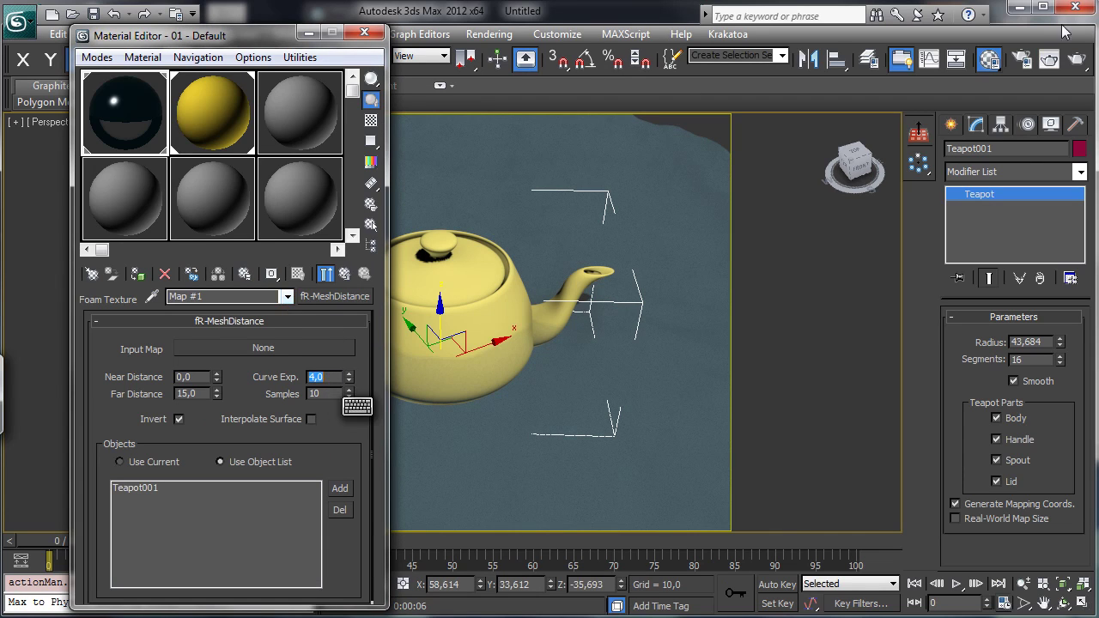
left_click(1078, 58)
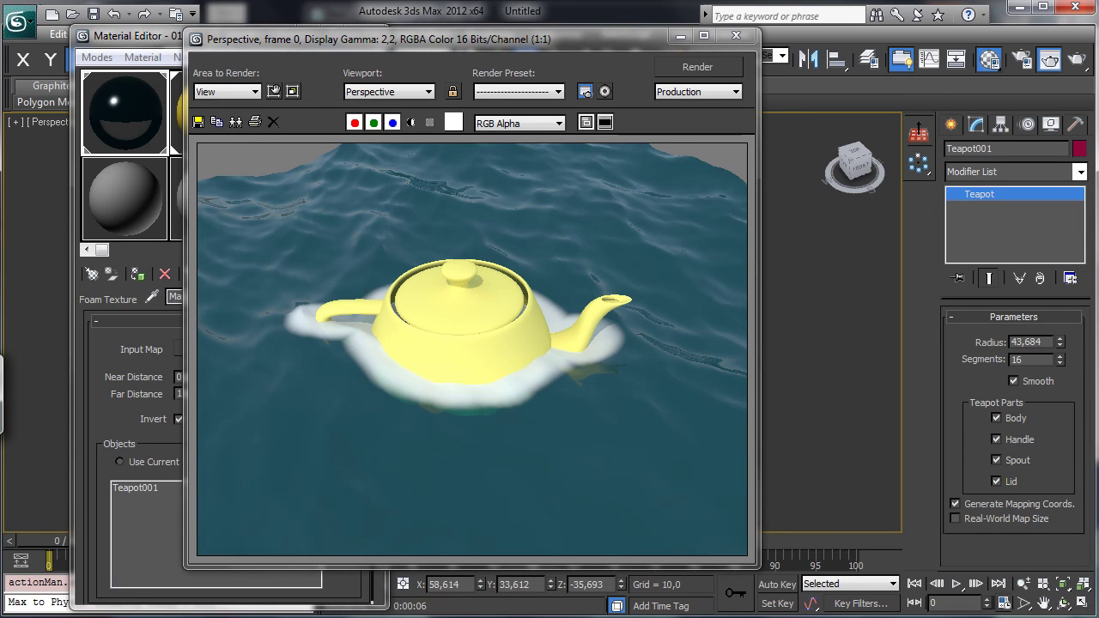
left_click(680, 38)
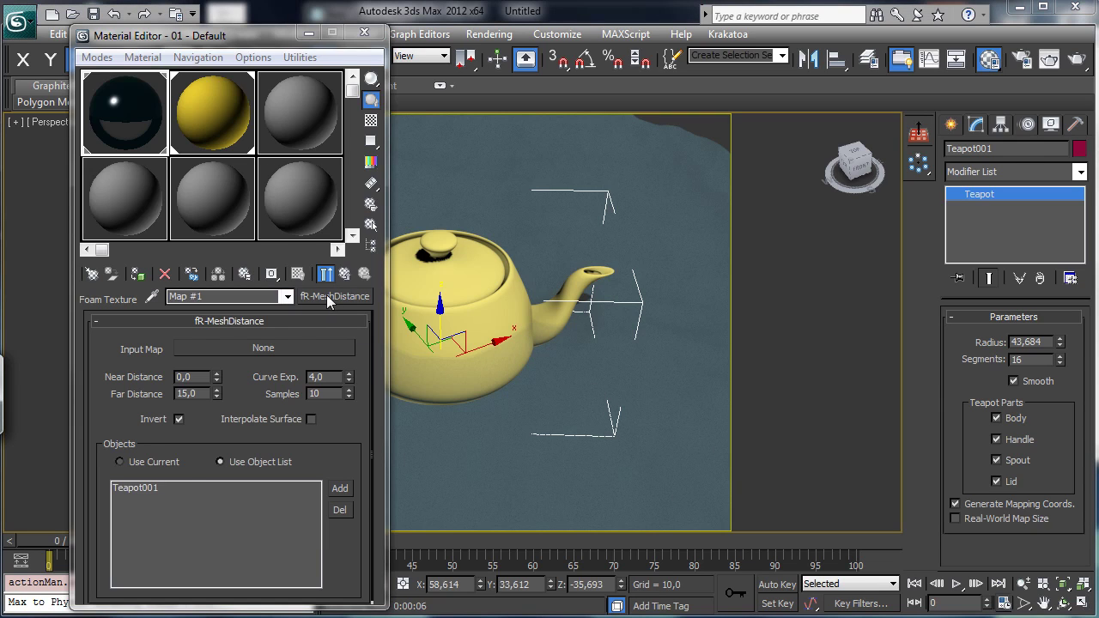
Replace the fR-MeshDistance foam map with a Mask map, keeping fR-MeshDistance as sub-map
left_click(345, 274)
left_click(255, 401)
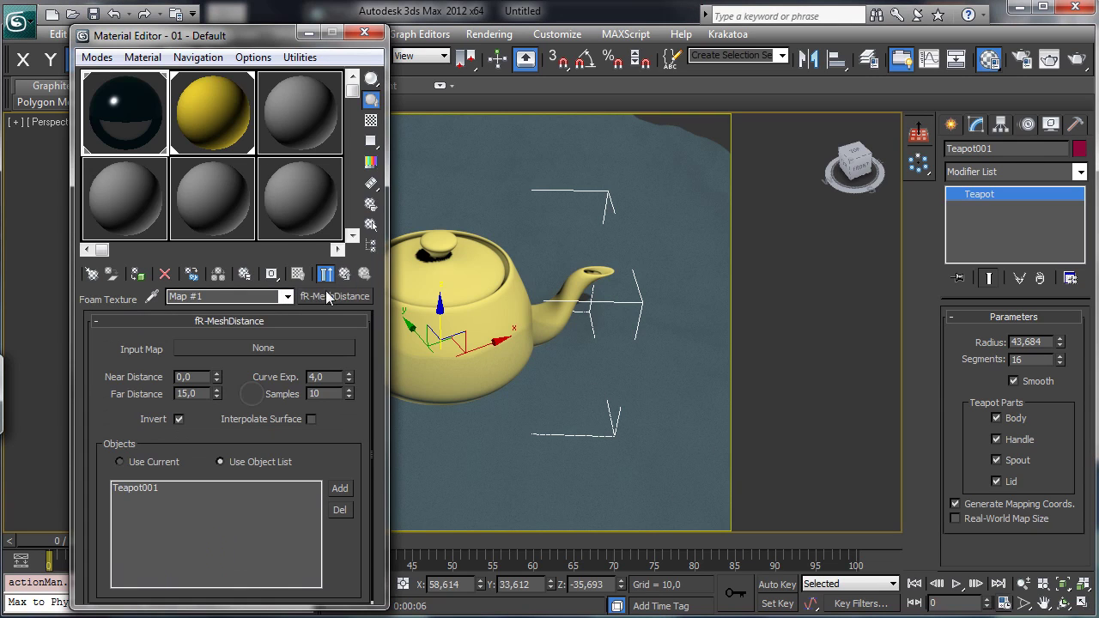
left_click(330, 296)
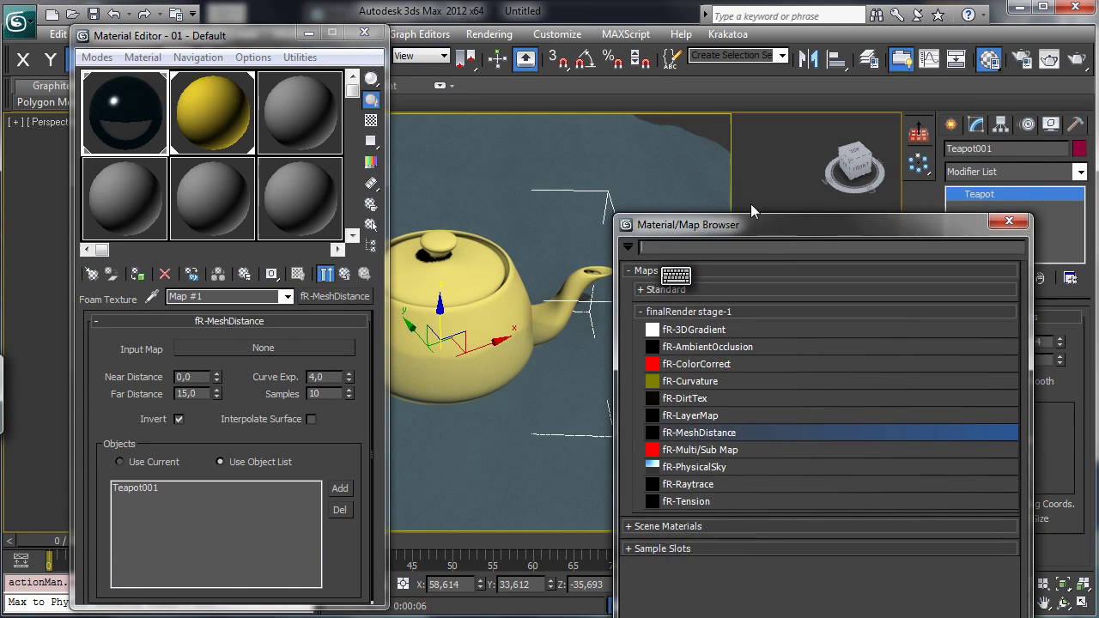
left_click(571, 119)
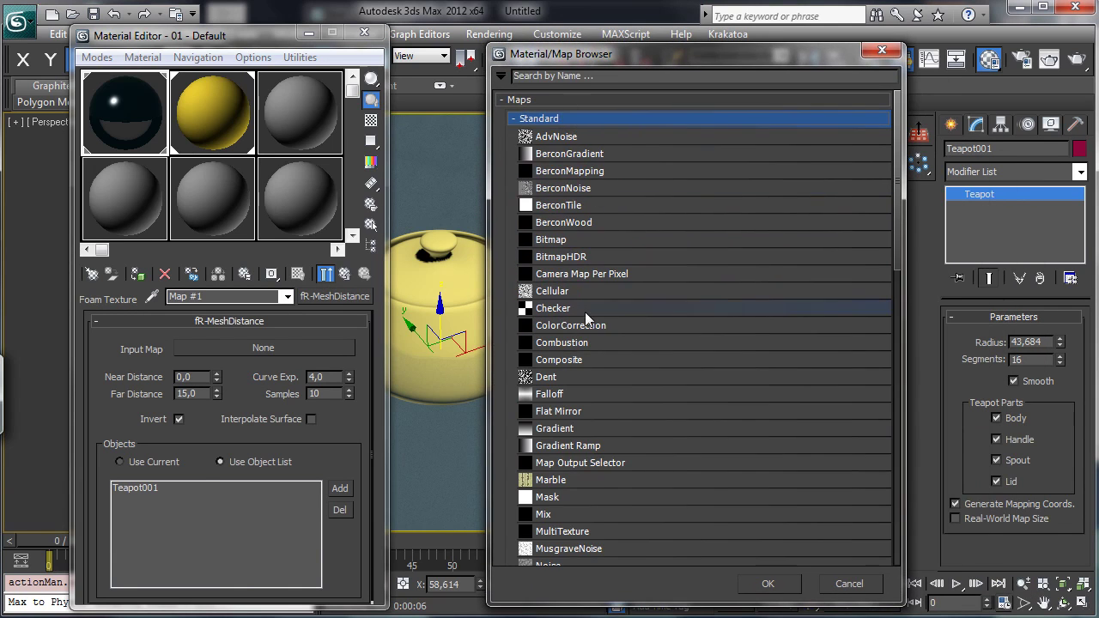
double_click(547, 498)
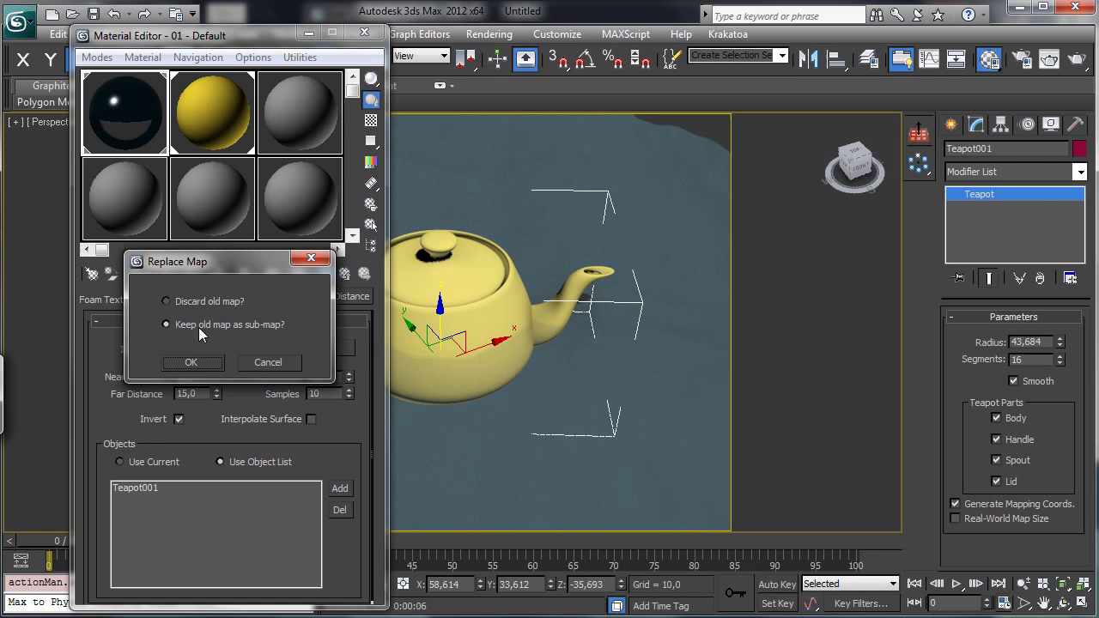
left_click(191, 363)
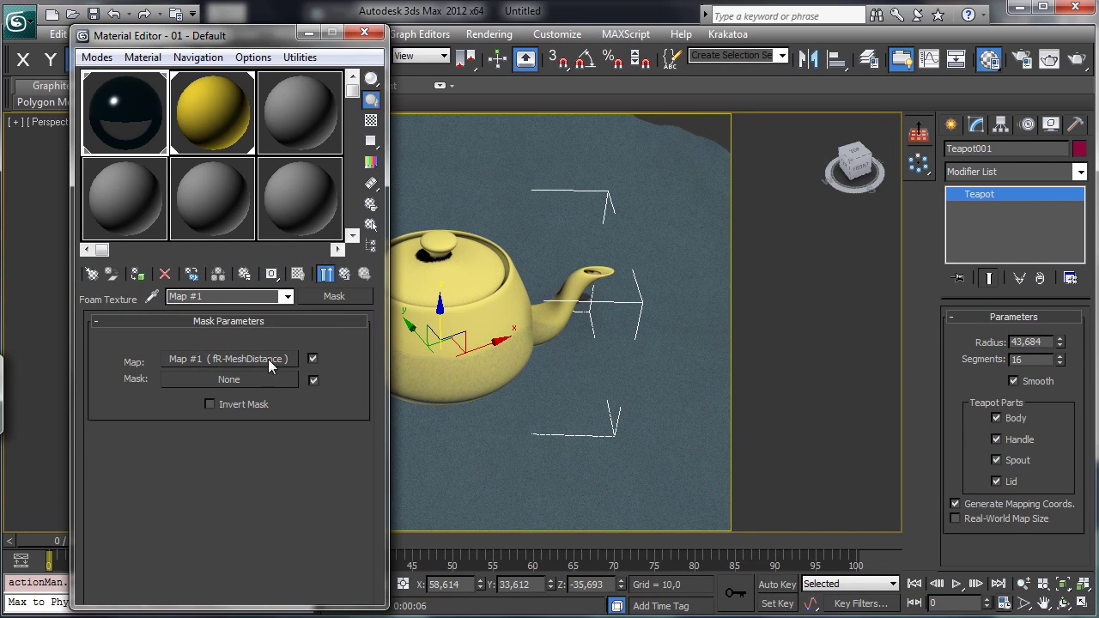
Swap fR-MeshDistance into the Mask slot and temporarily disable the mask
left_click_drag(266, 381, 266, 381)
left_click(206, 323)
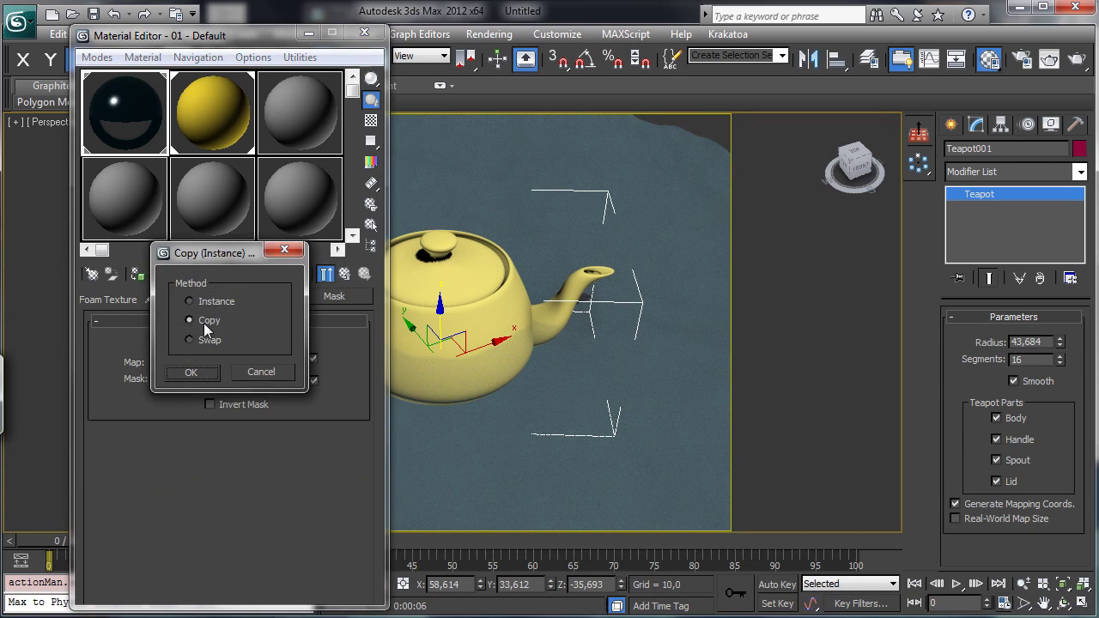
left_click(208, 377)
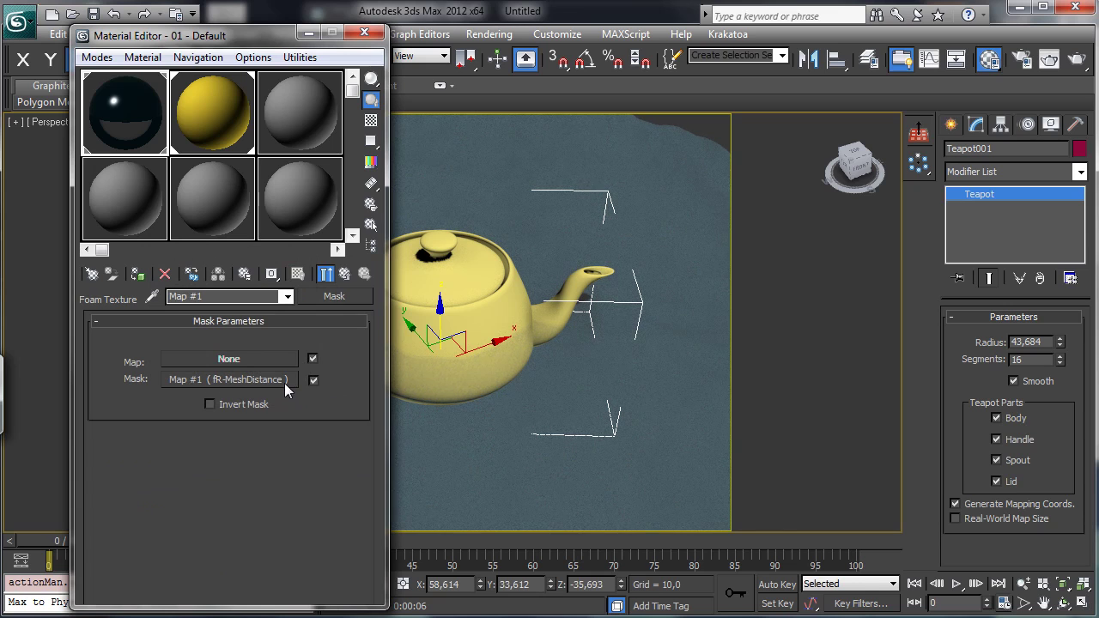
left_click(314, 382)
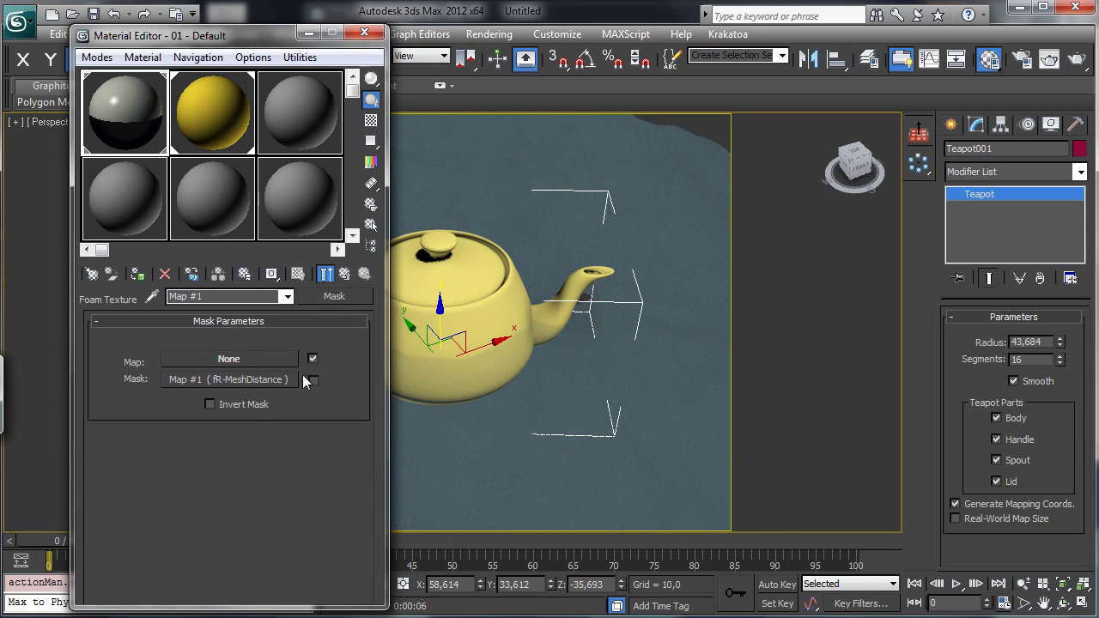
left_click(277, 359)
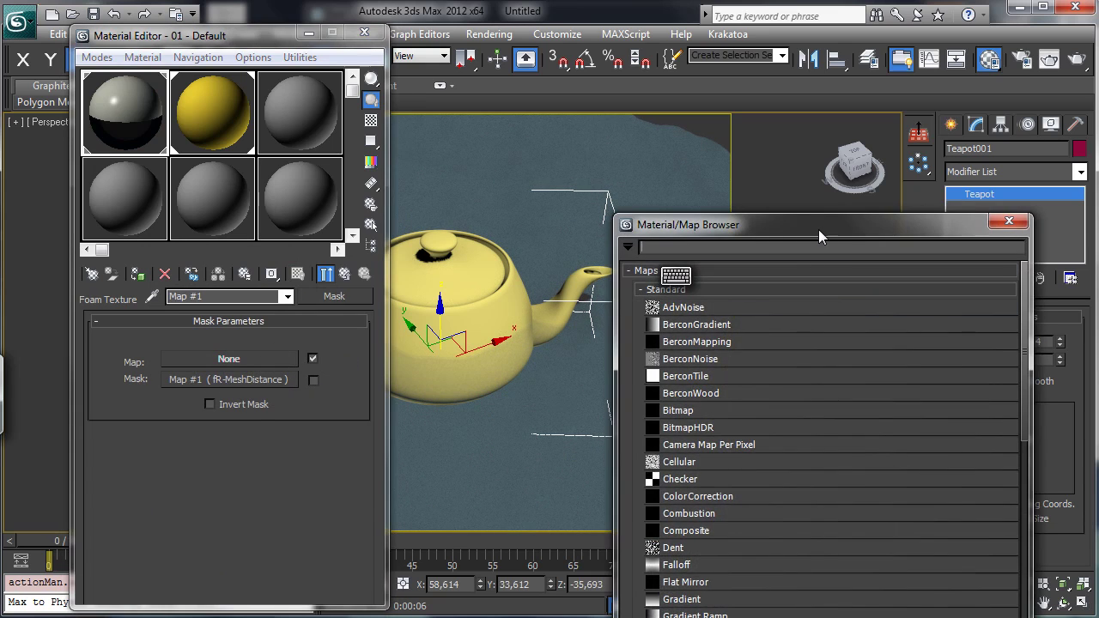
Put a Noise map in the Mask's Map slot and render the noise-based foam
left_click_drag(818, 230, 654, 45)
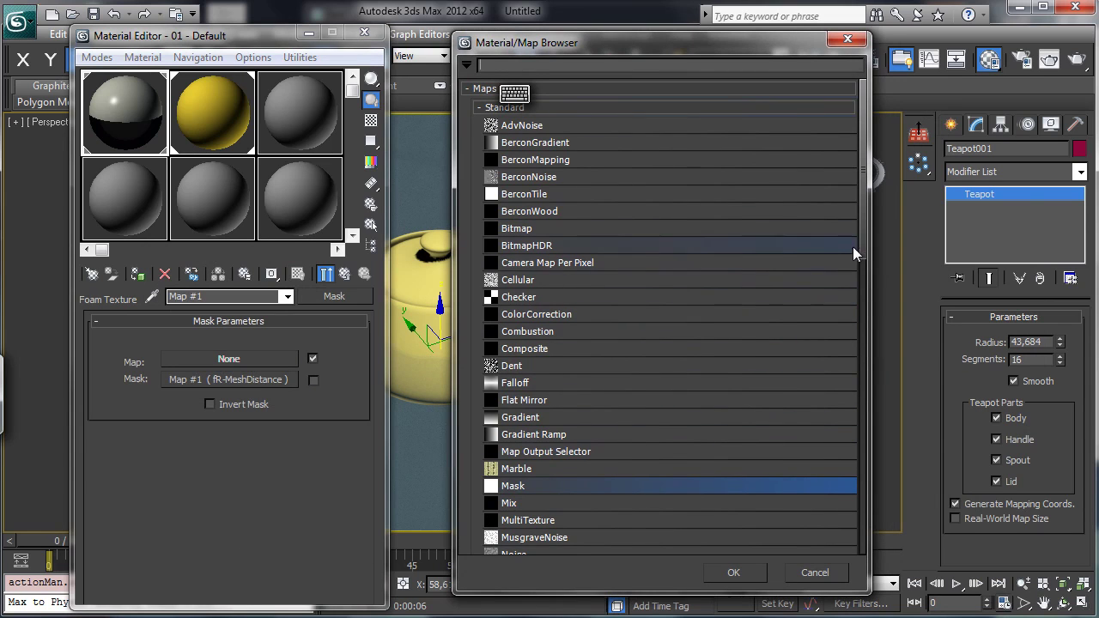
left_click_drag(861, 241, 813, 332)
double_click(527, 337)
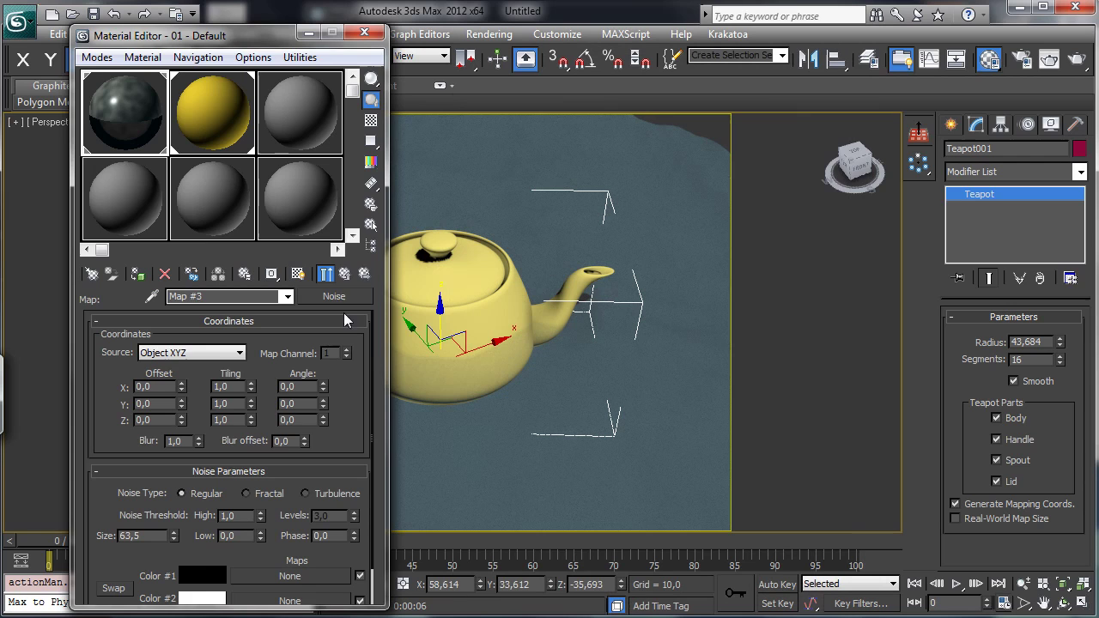
left_click(1075, 57)
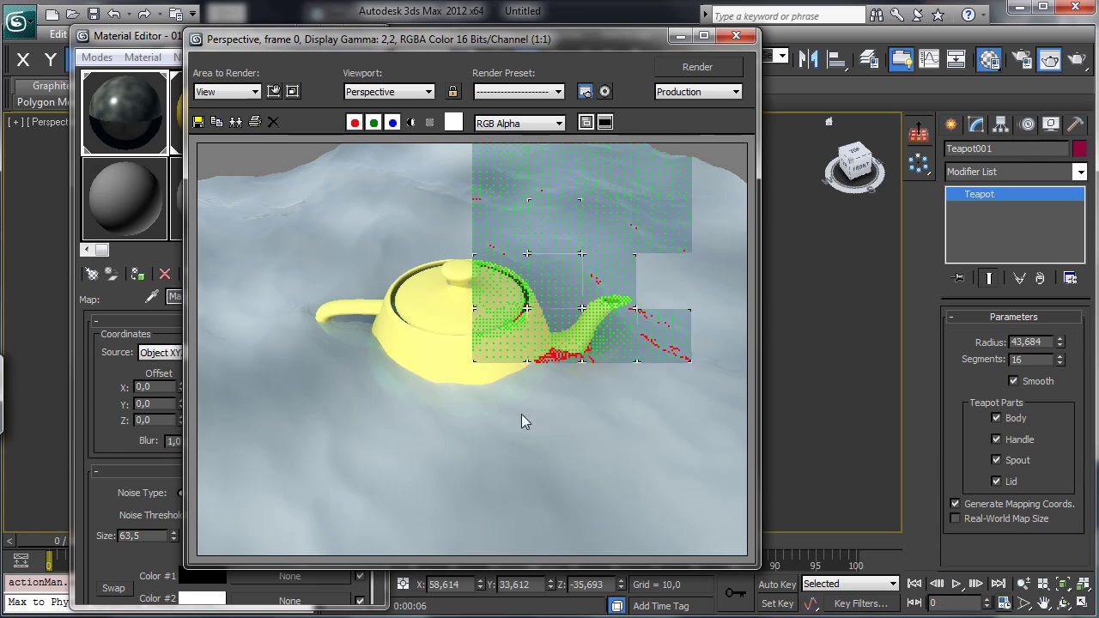
Set the Noise Size to 6 and re-render the finer foam
left_click_drag(593, 48, 822, 38)
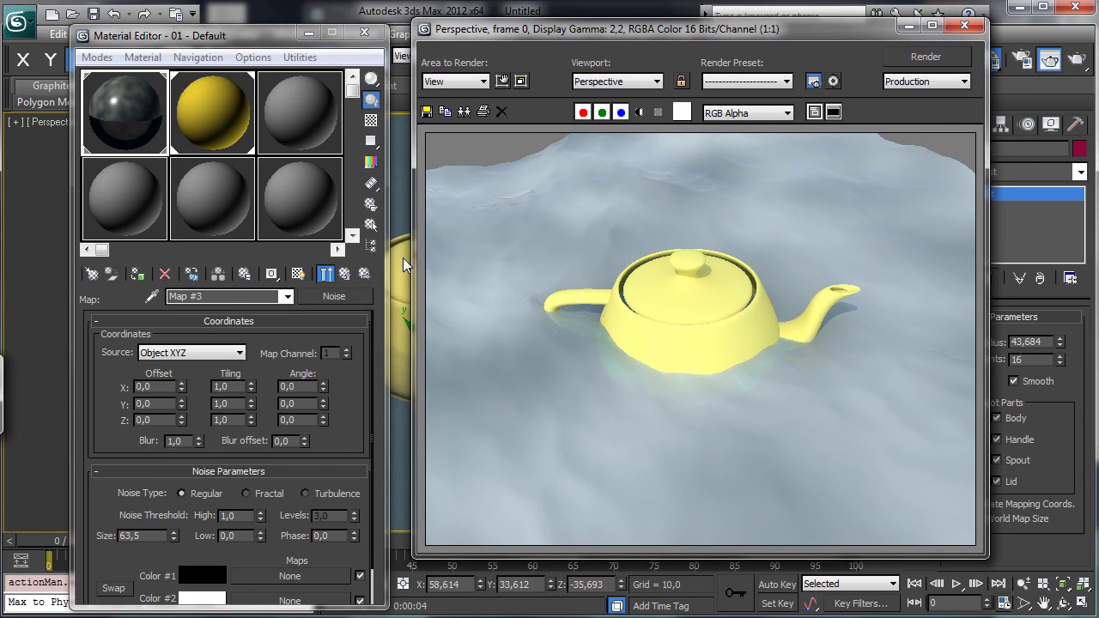
double_click(141, 536)
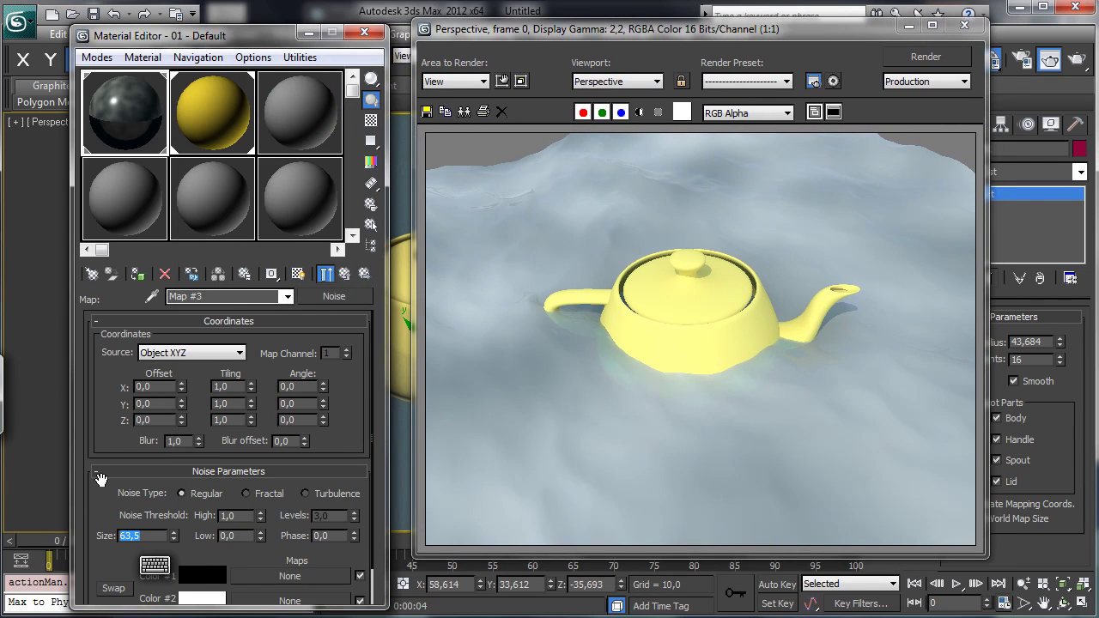
type("6")
key("Return")
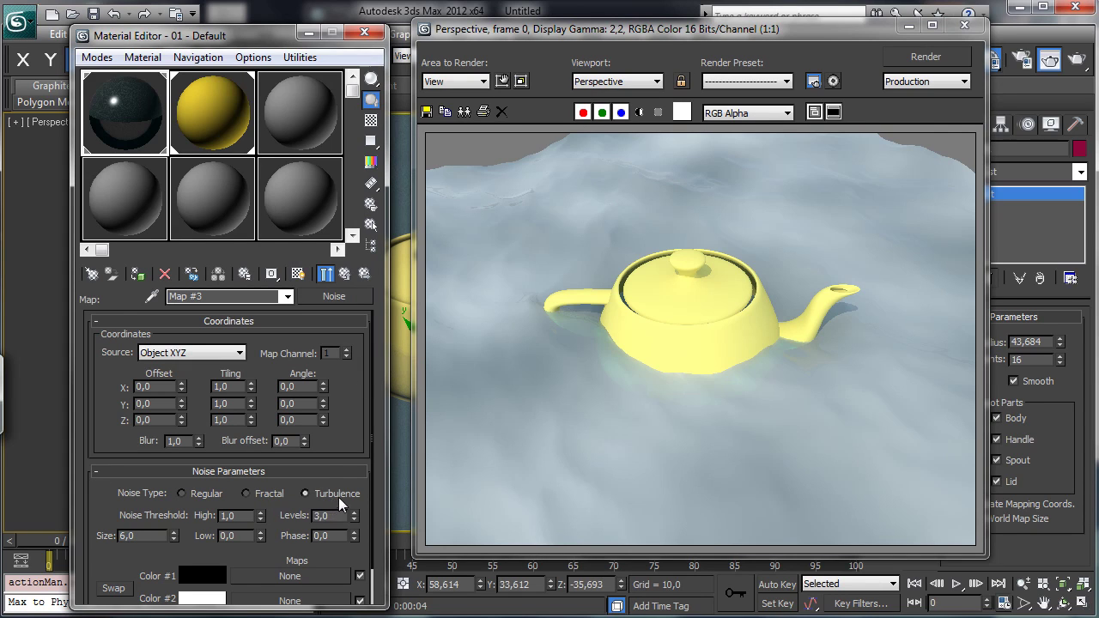
left_click(925, 57)
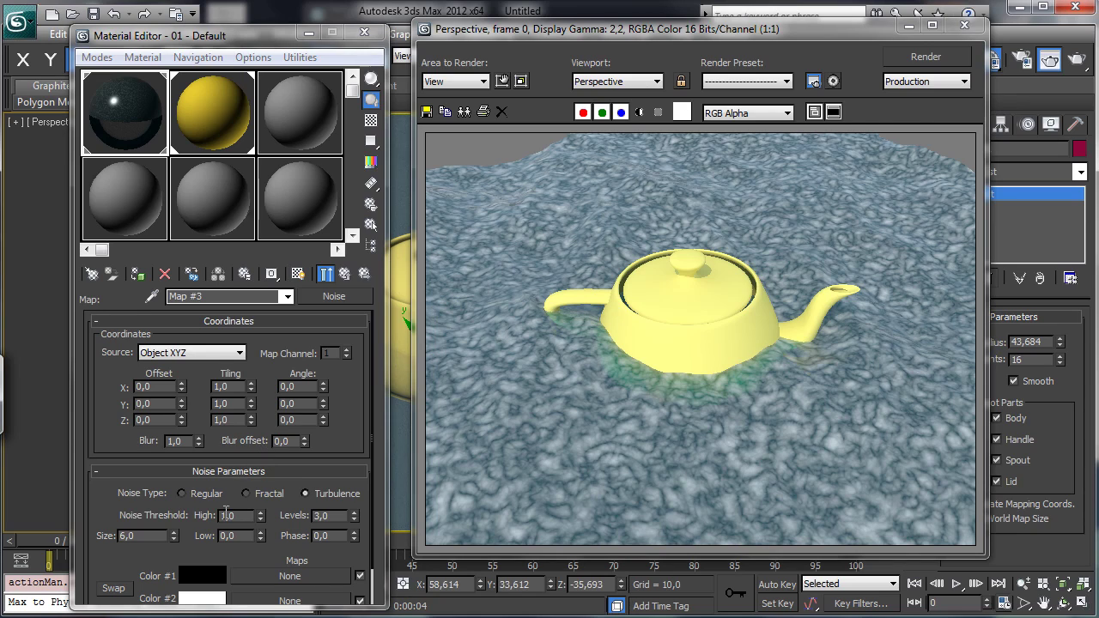
Give the Noise map Size 10, Levels 6, Low 0.13 and High 0.49, then re-render
double_click(137, 536)
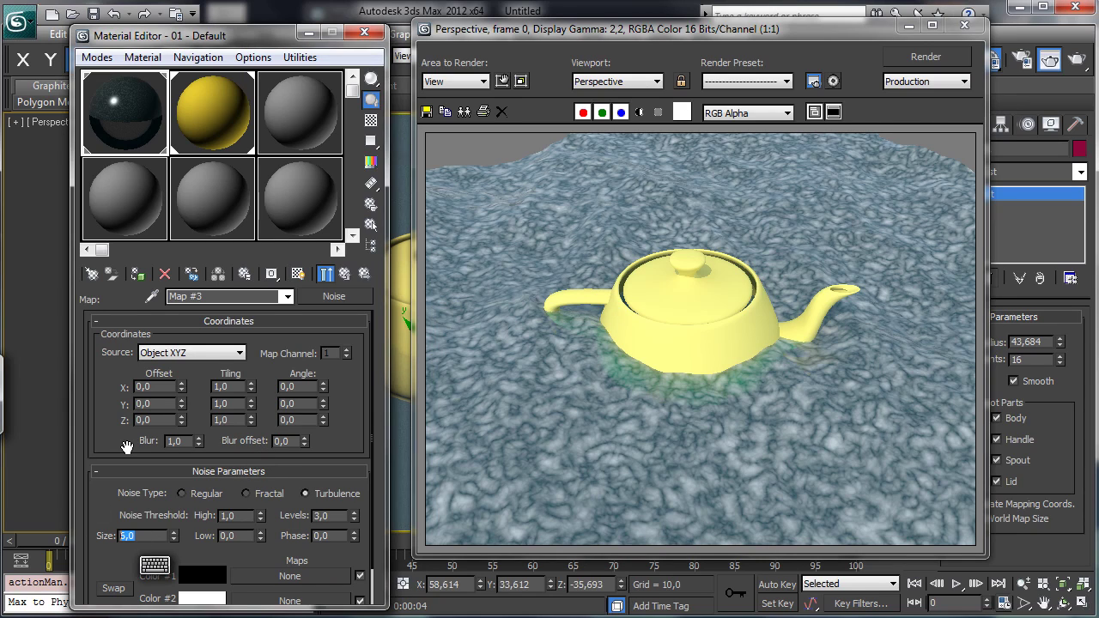
type("6")
key("Return")
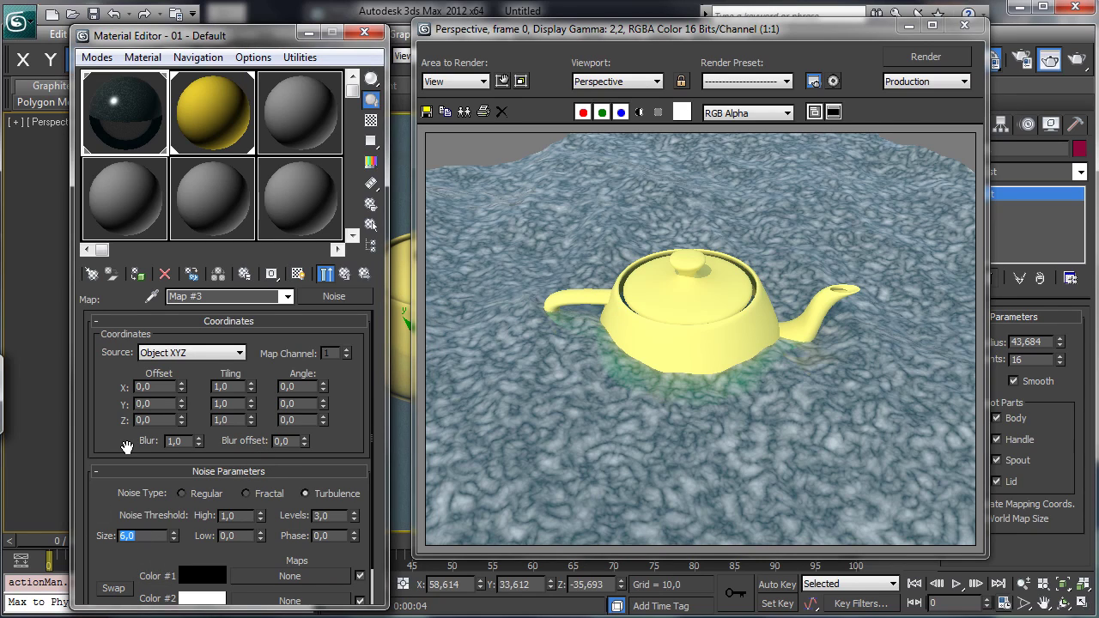
type("10")
key("Return")
double_click(325, 516)
type("6")
key("Return")
left_click_drag(261, 540, 256, 604)
left_click(325, 273)
left_click(924, 57)
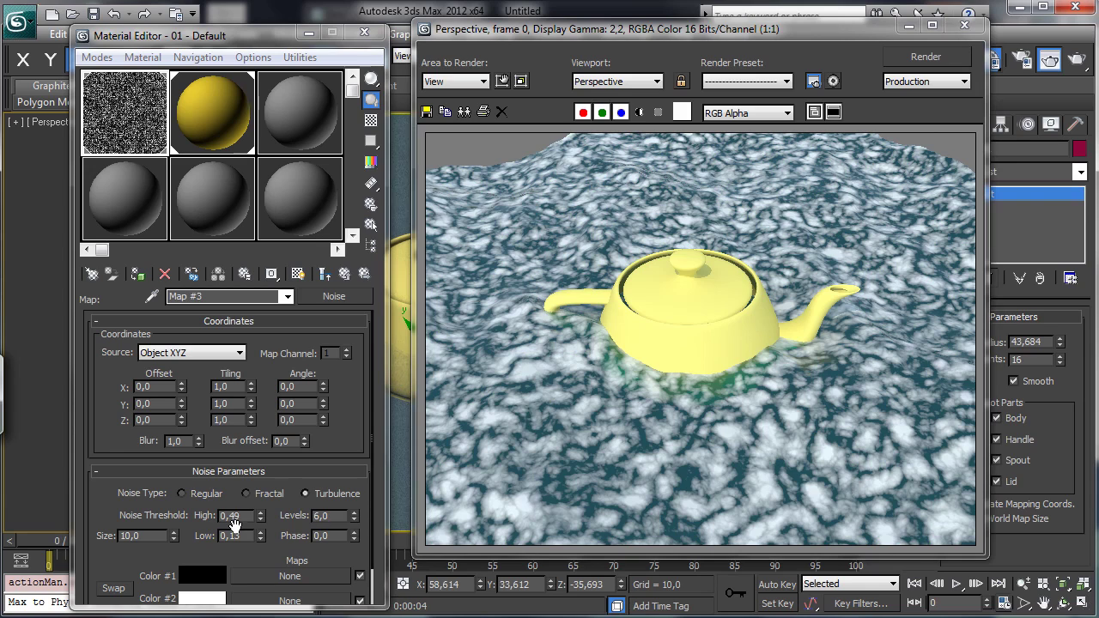
Make Noise Color #1 mid grey 126 and re-render the paler foam
left_click(203, 577)
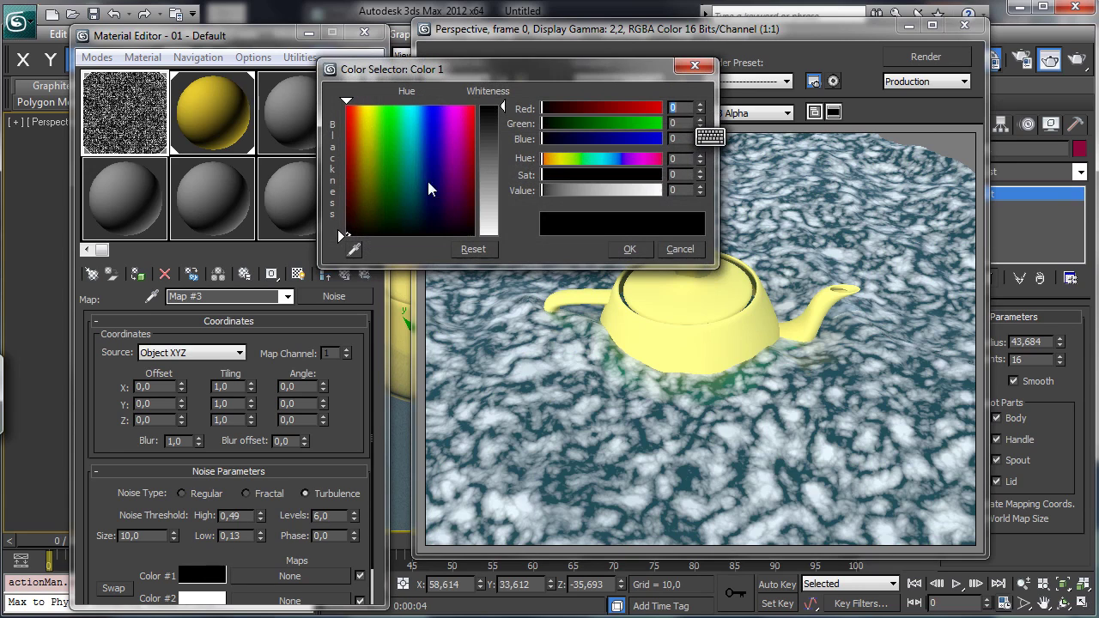
left_click(487, 150)
left_click(483, 172)
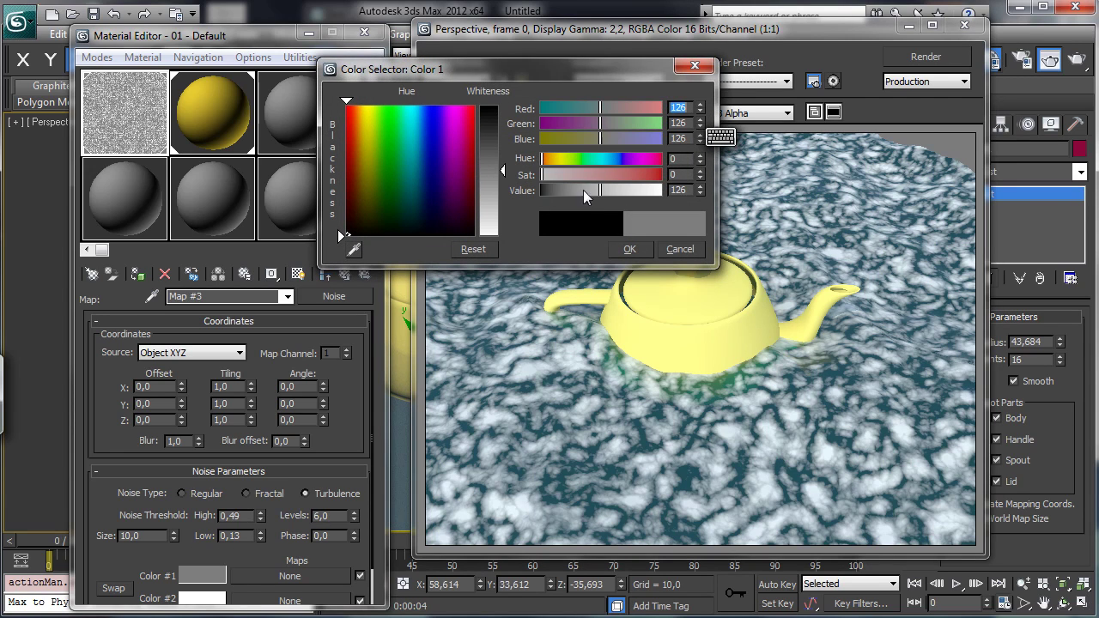
left_click(646, 249)
left_click(926, 57)
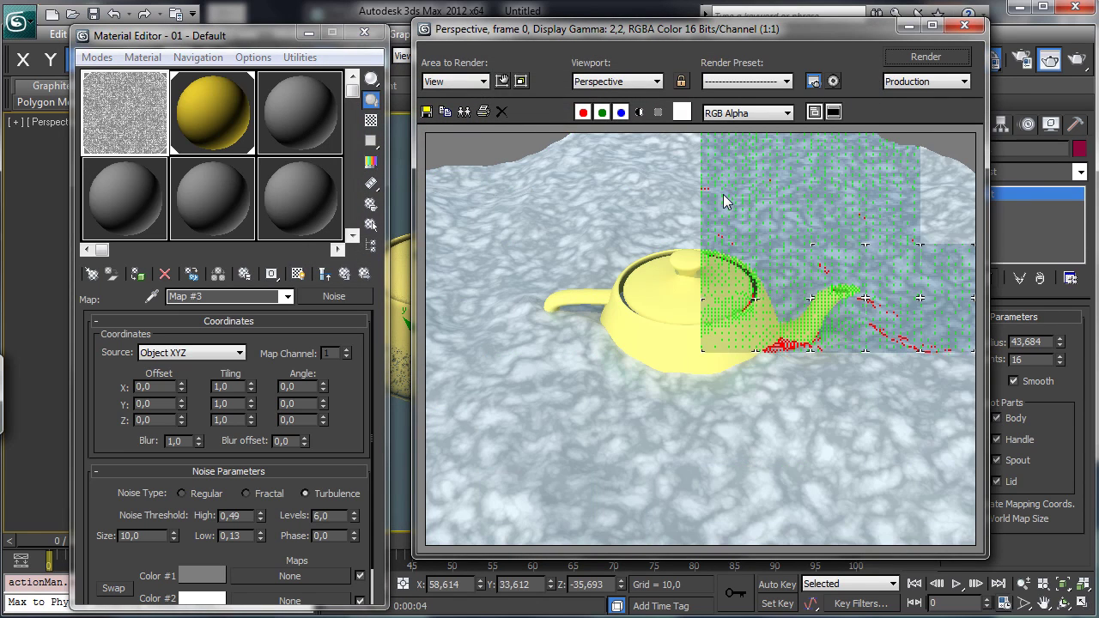
Enable the fR-MeshDistance mask on the Mask map and render the foam ring
left_click(325, 273)
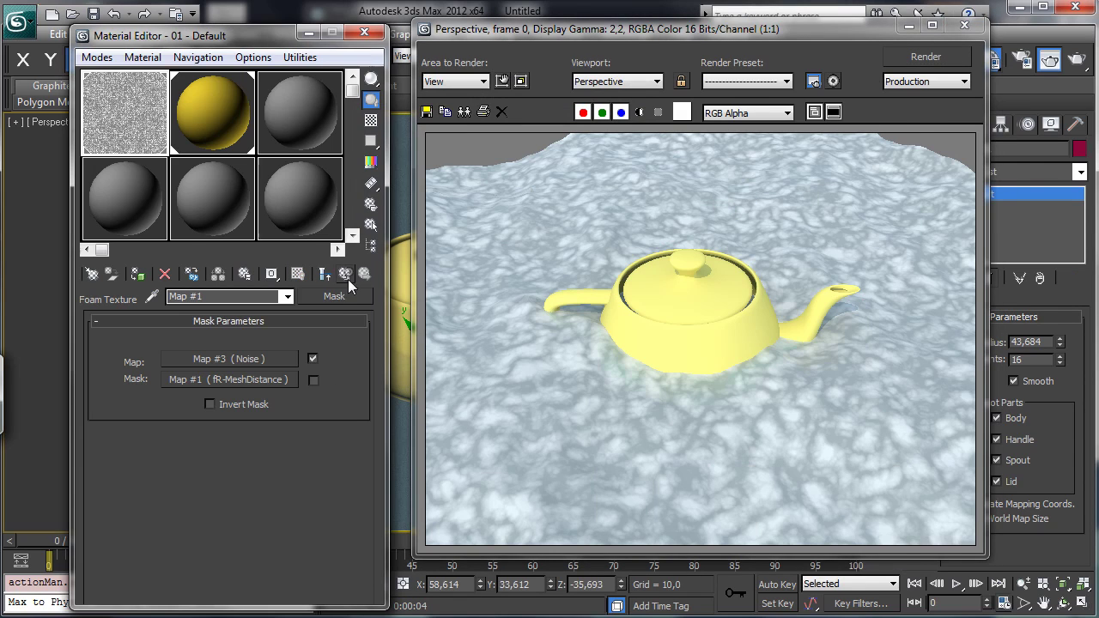
left_click(315, 381)
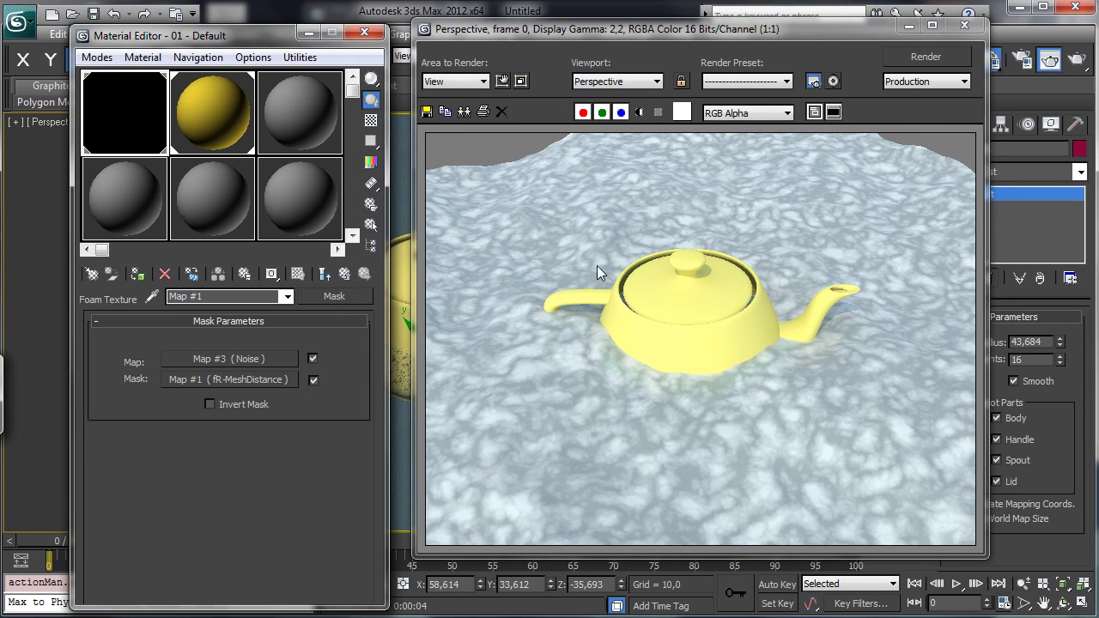
left_click(940, 58)
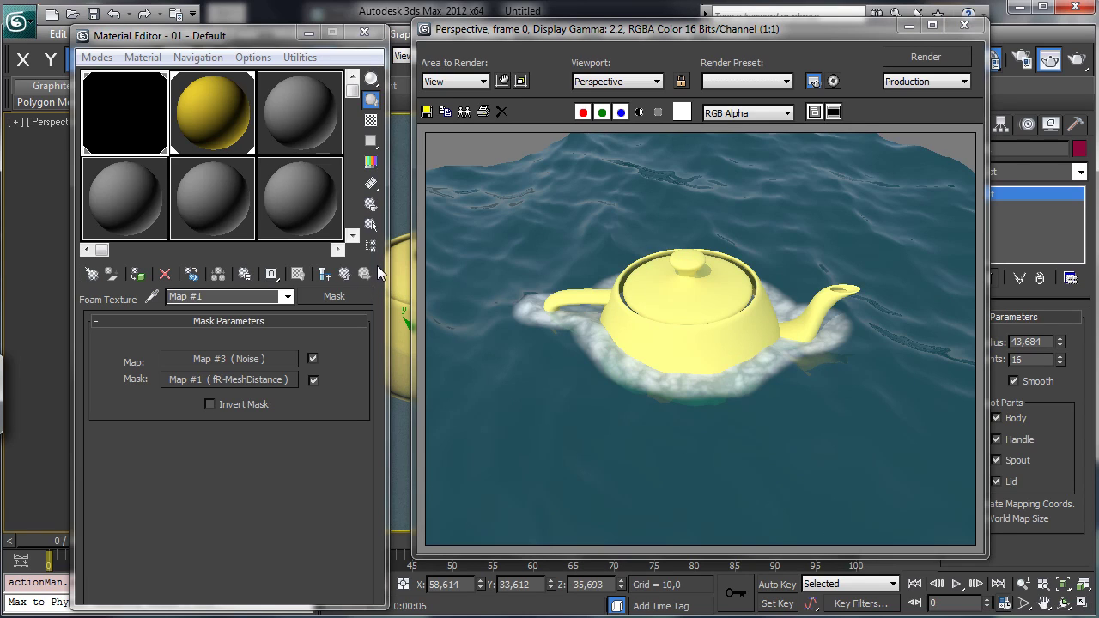
Navigate back through the ocean material and Mask map to the Noise map settings
left_click(345, 273)
scroll(288, 376, "down", 2)
left_click(291, 377)
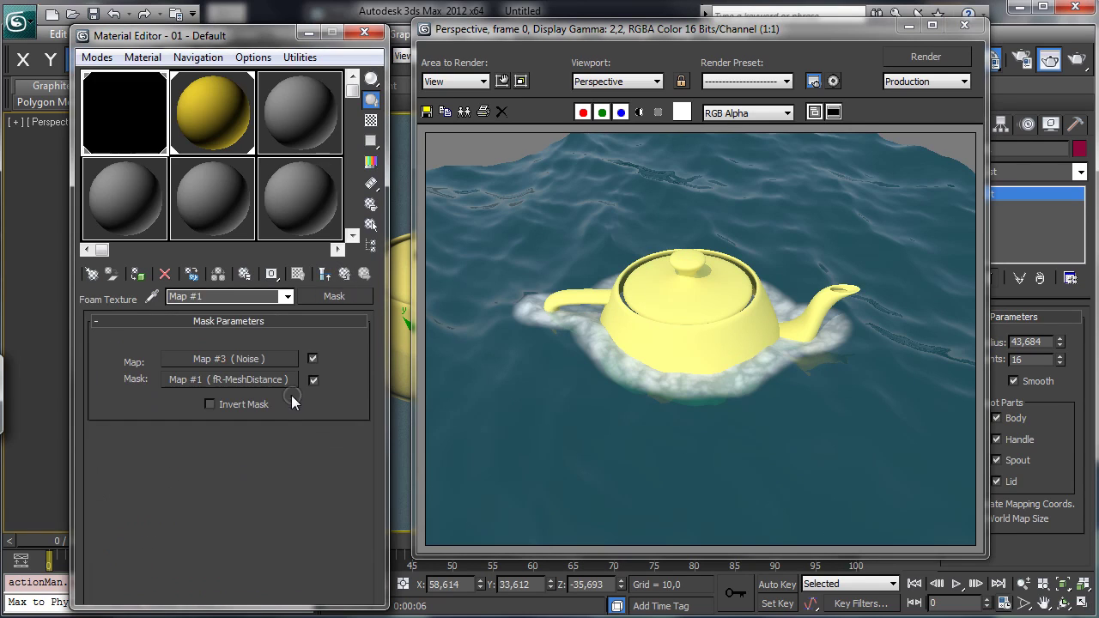
left_click(274, 359)
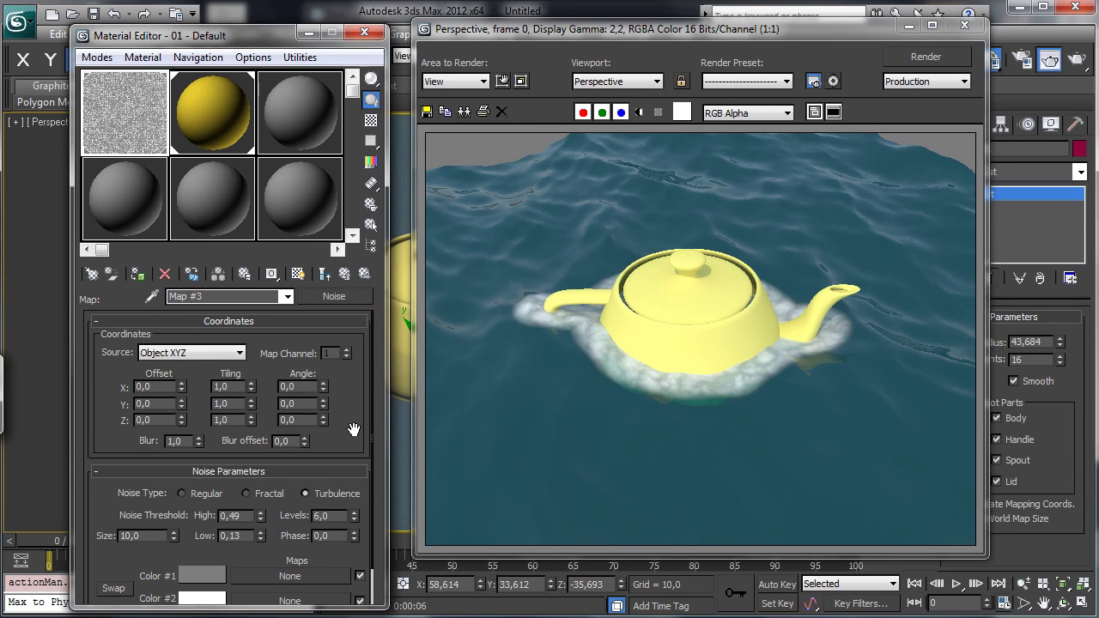
Add a Cellular map with Size 1 to the Noise map's Color #2
left_click_drag(353, 430, 353, 332)
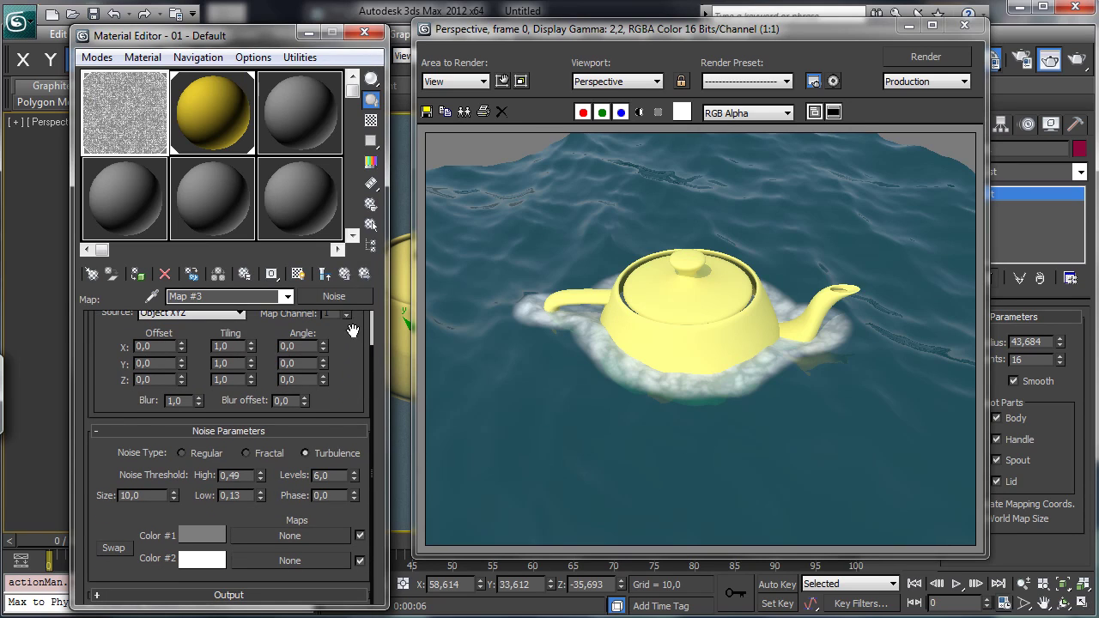
left_click(264, 561)
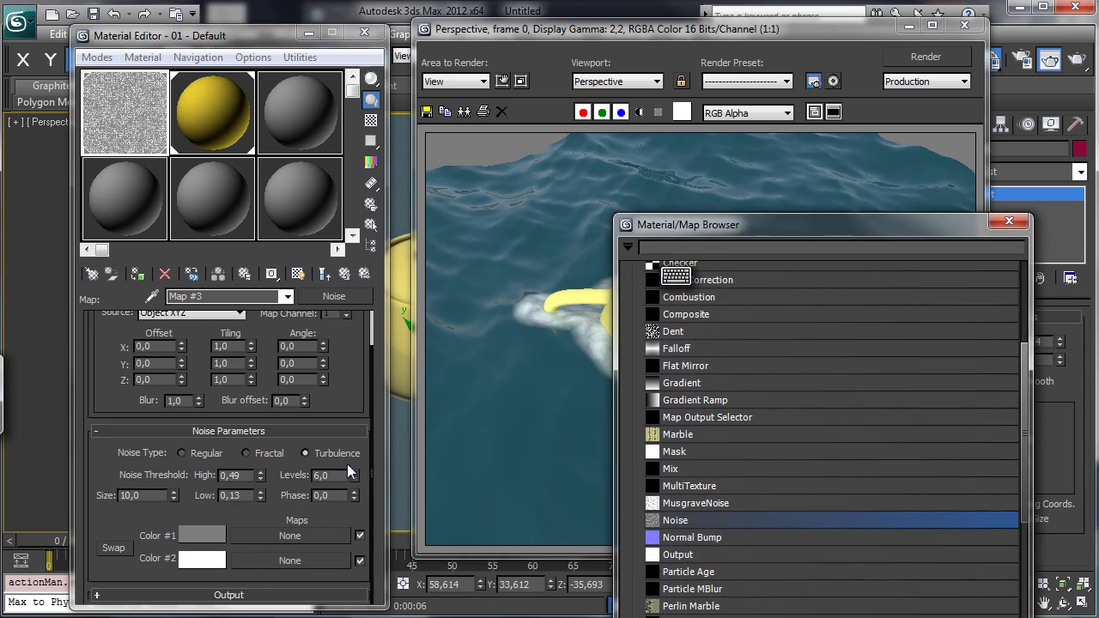
left_click_drag(794, 225, 717, 90)
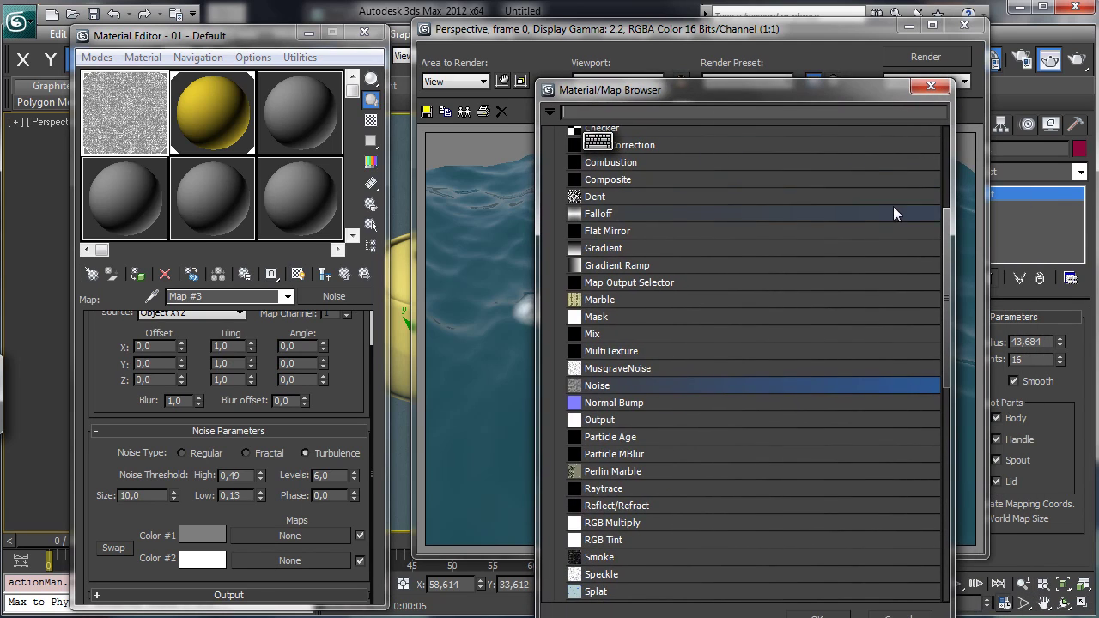
left_click(945, 167)
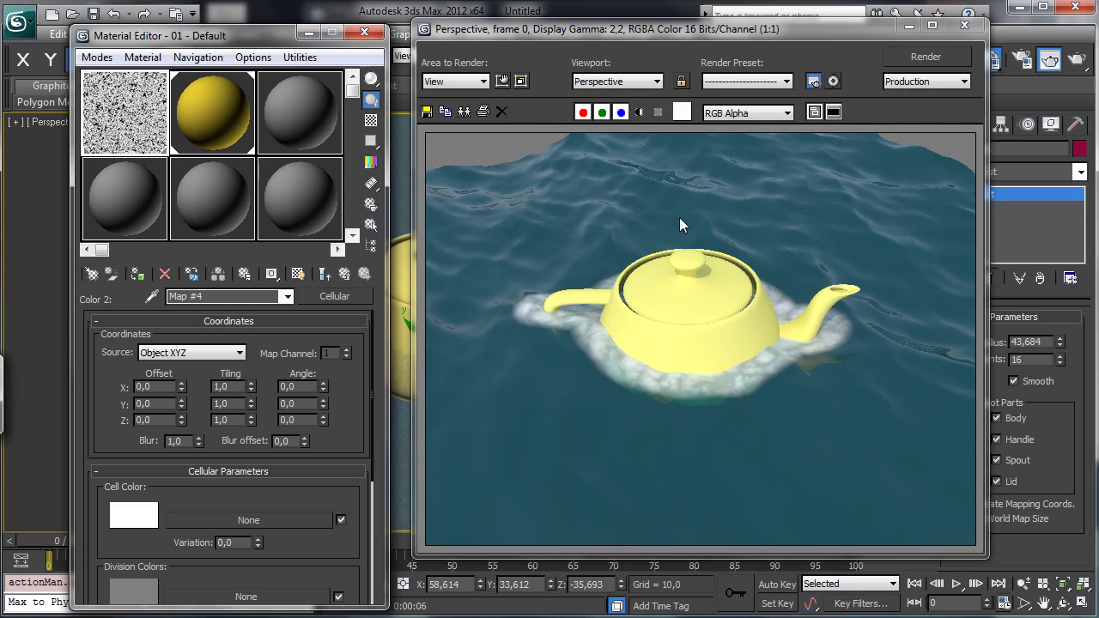
scroll(224, 501, "down", 3)
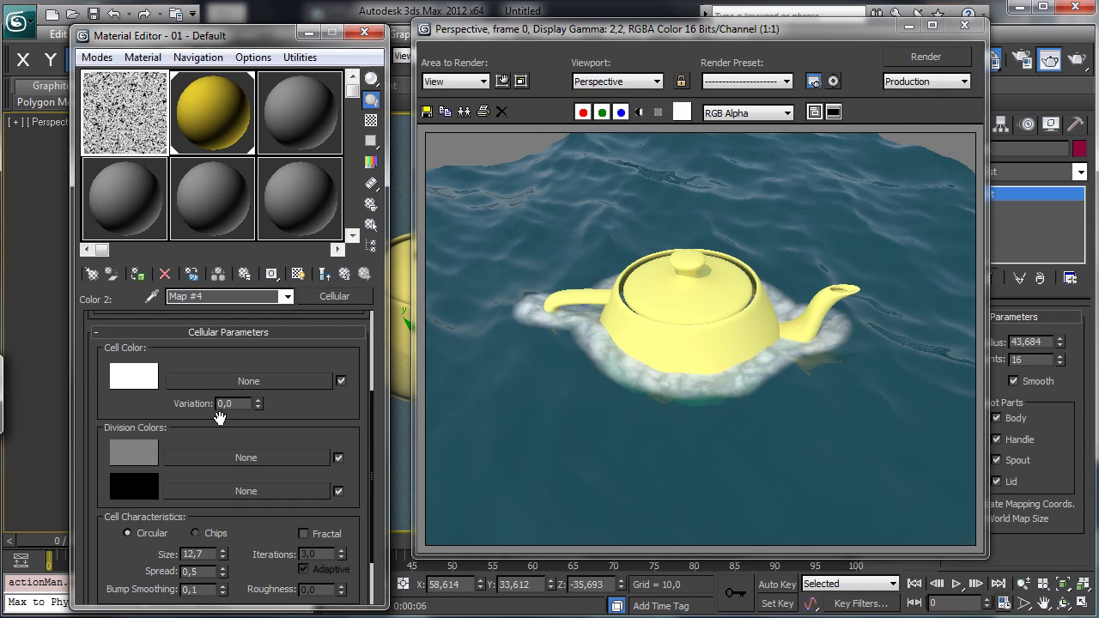
left_click(194, 554)
type("1")
key("Return")
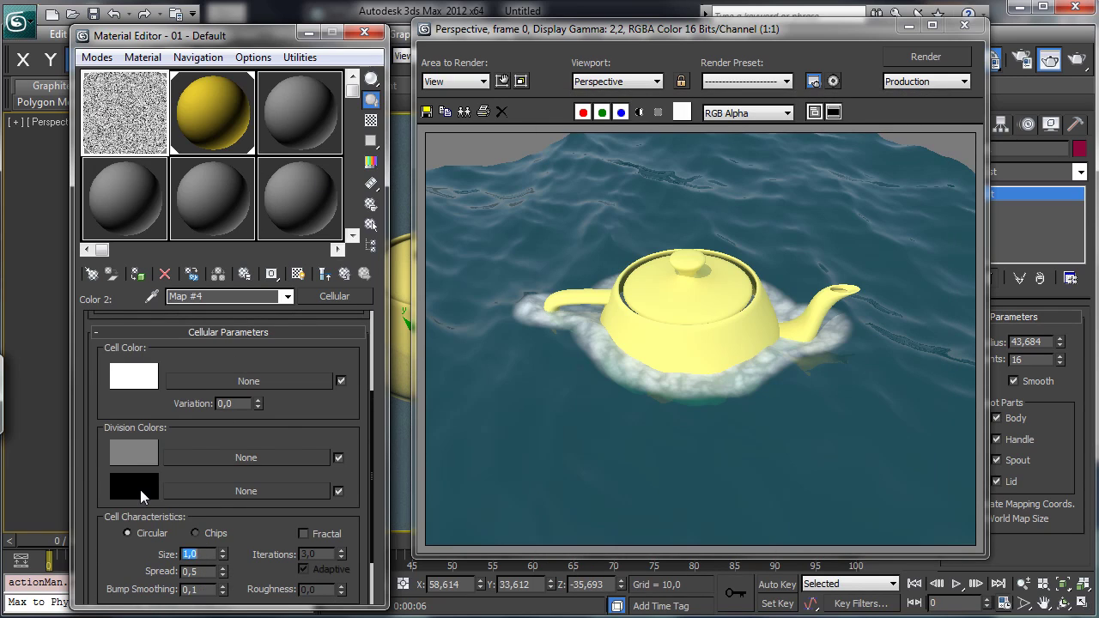
Render only a region tightly framed around the teapot
left_click(503, 81)
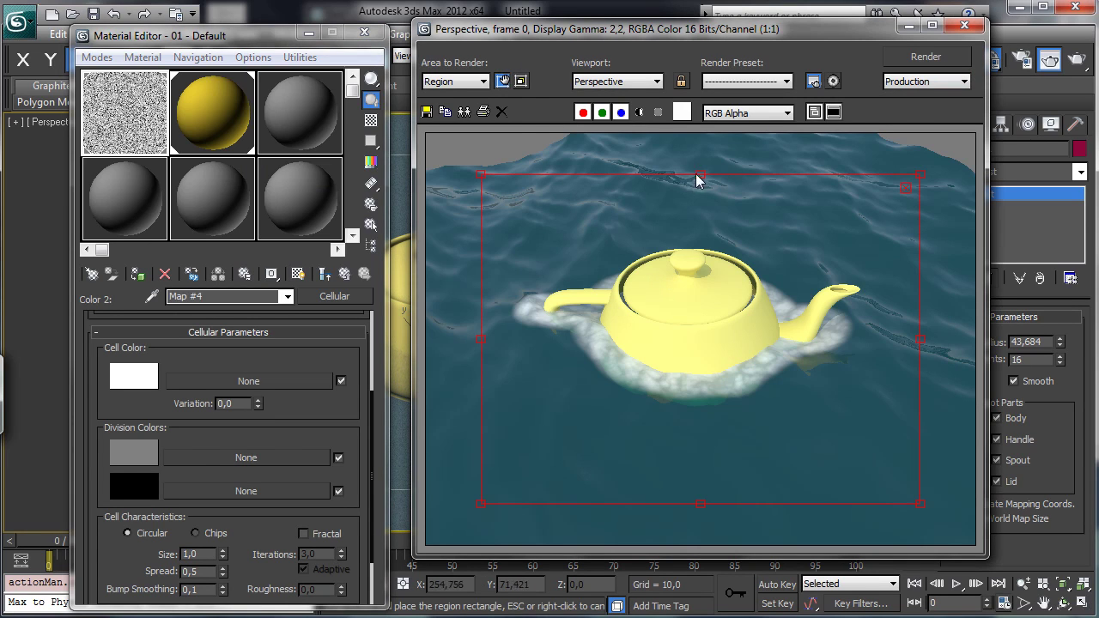
left_click_drag(698, 176, 701, 213)
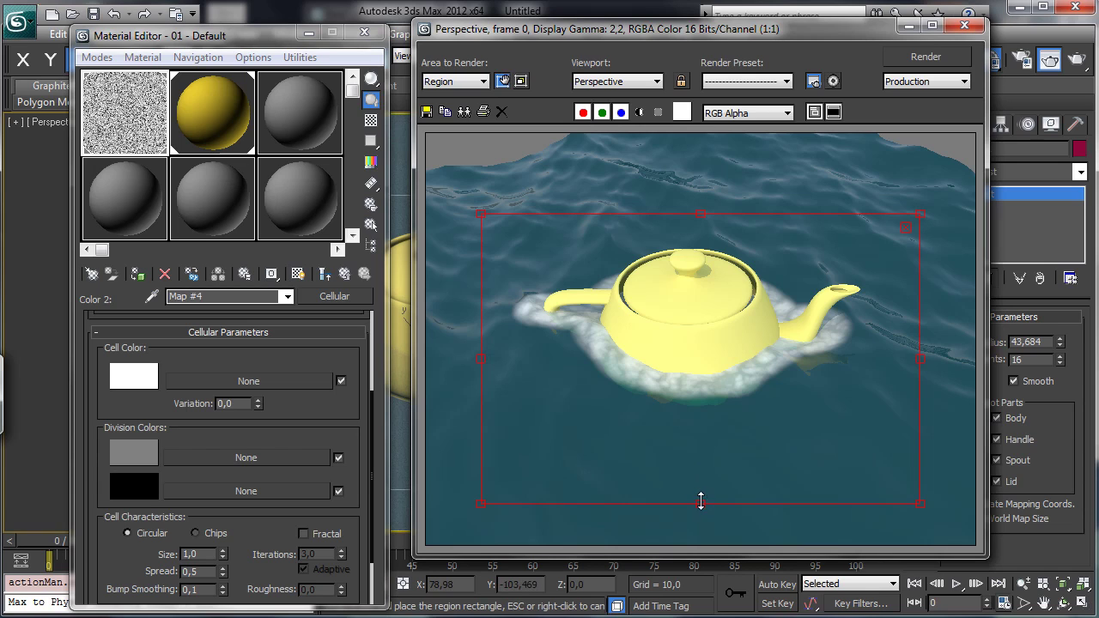
left_click_drag(701, 503, 704, 439)
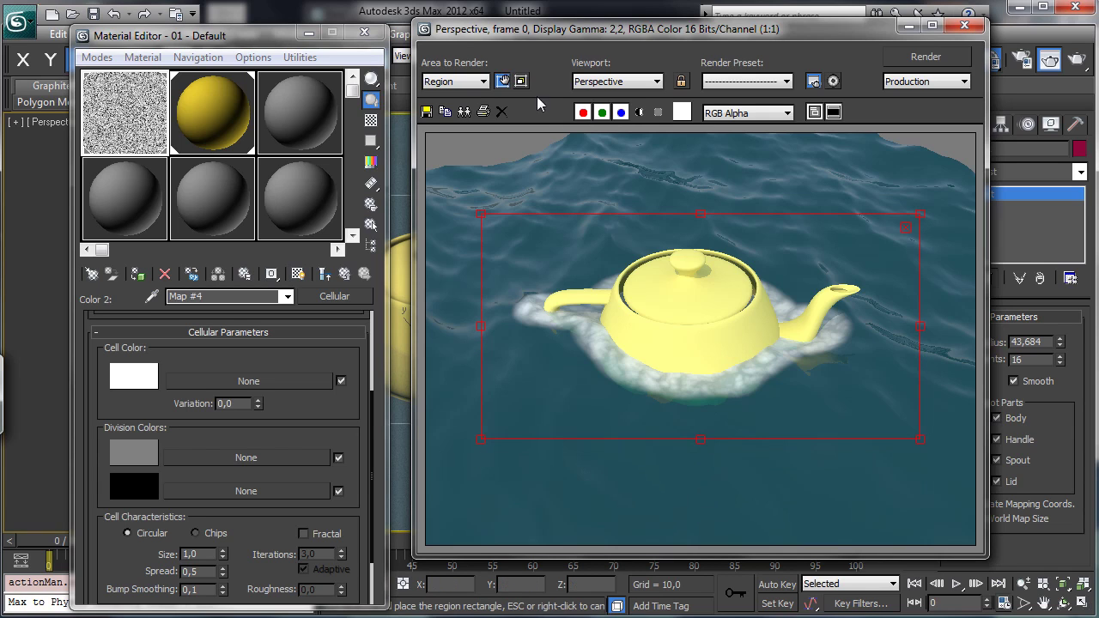
left_click(958, 57)
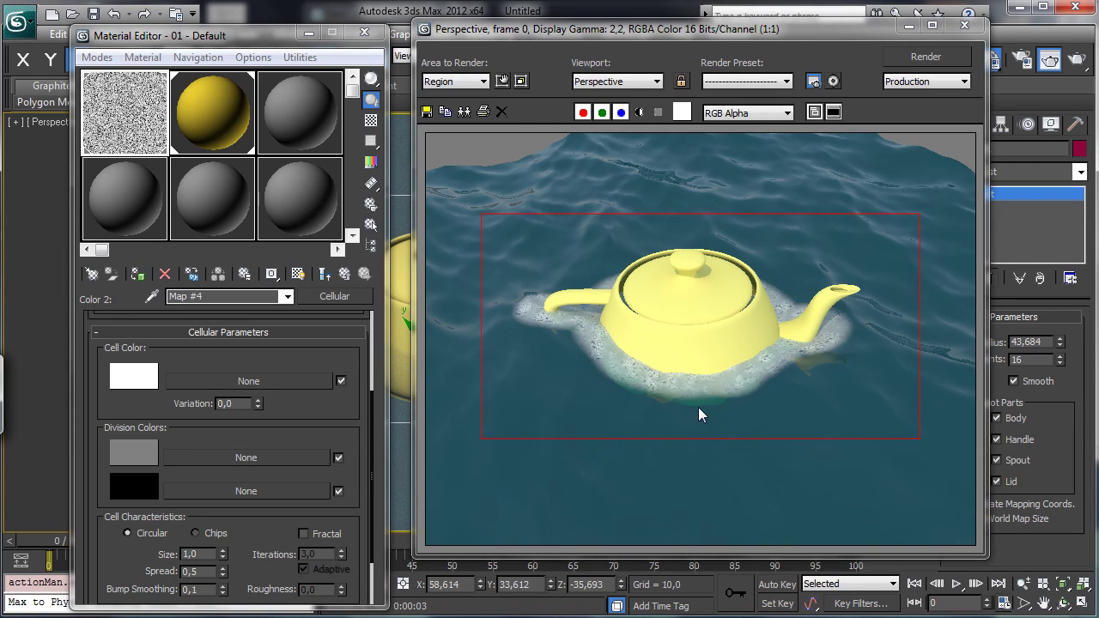
Copy the Cellular map from Color #2 into Noise Color #1 as Map #5
left_click(344, 273)
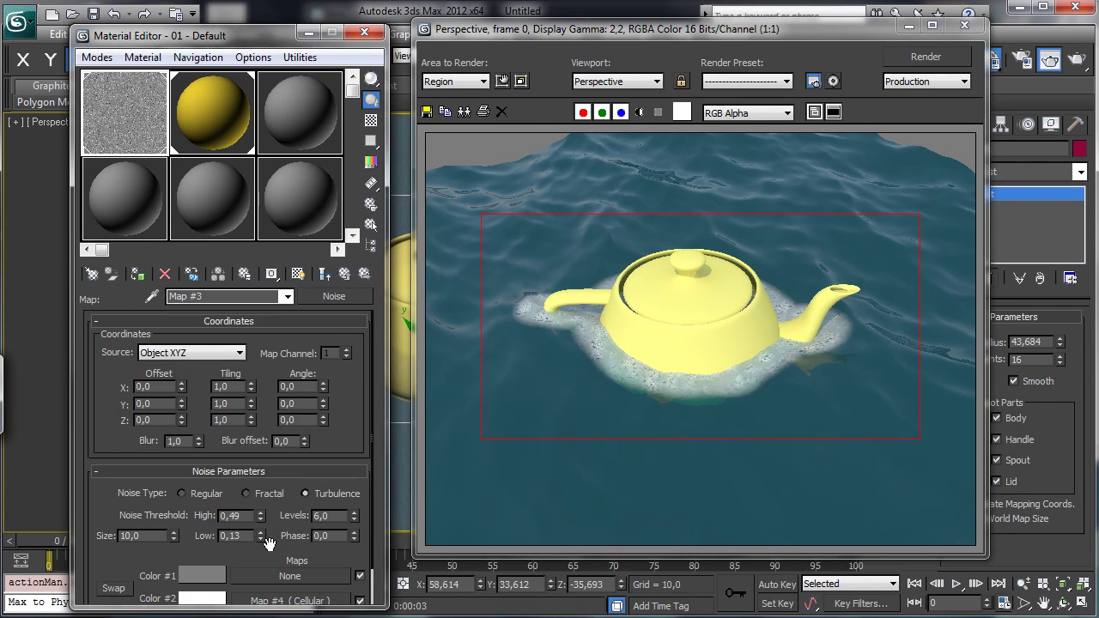
scroll(268, 543, "down", 2)
left_click_drag(289, 564, 289, 534)
left_click(207, 319)
left_click(191, 372)
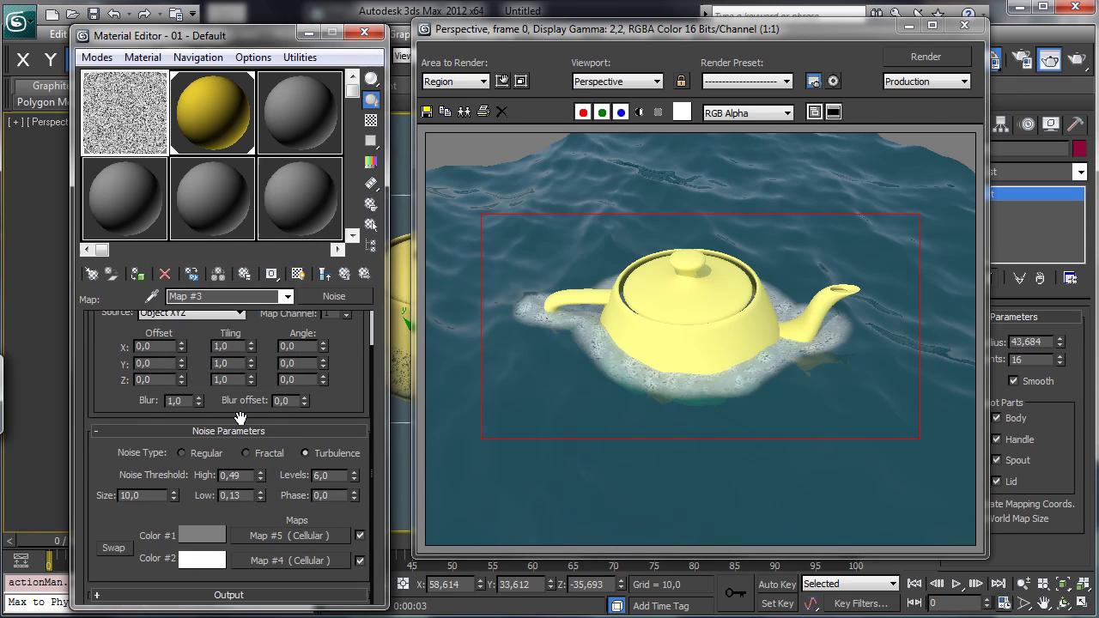
left_click(283, 535)
left_click_drag(353, 412, 330, 280)
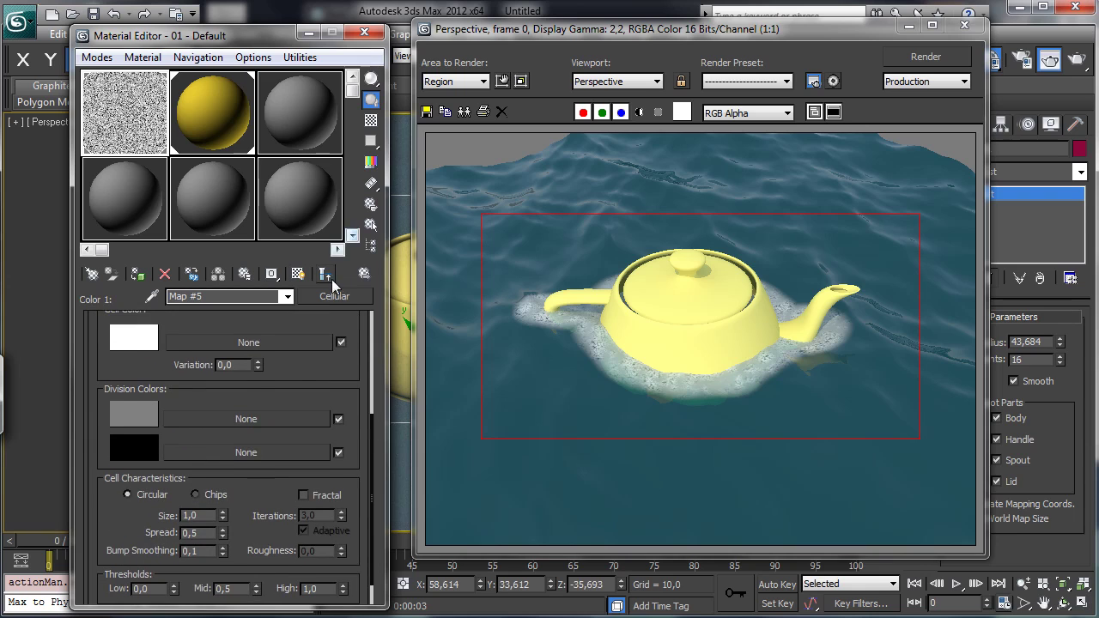
Set the copy's second division colour to grey 86 and cell size 2, then re-render
left_click(135, 446)
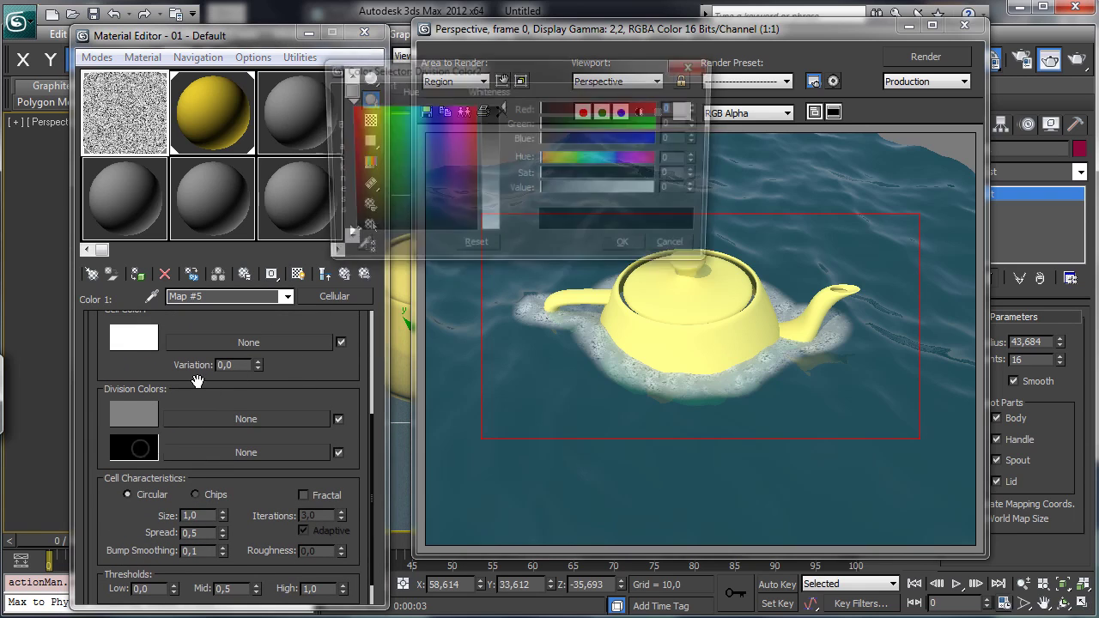
left_click(495, 150)
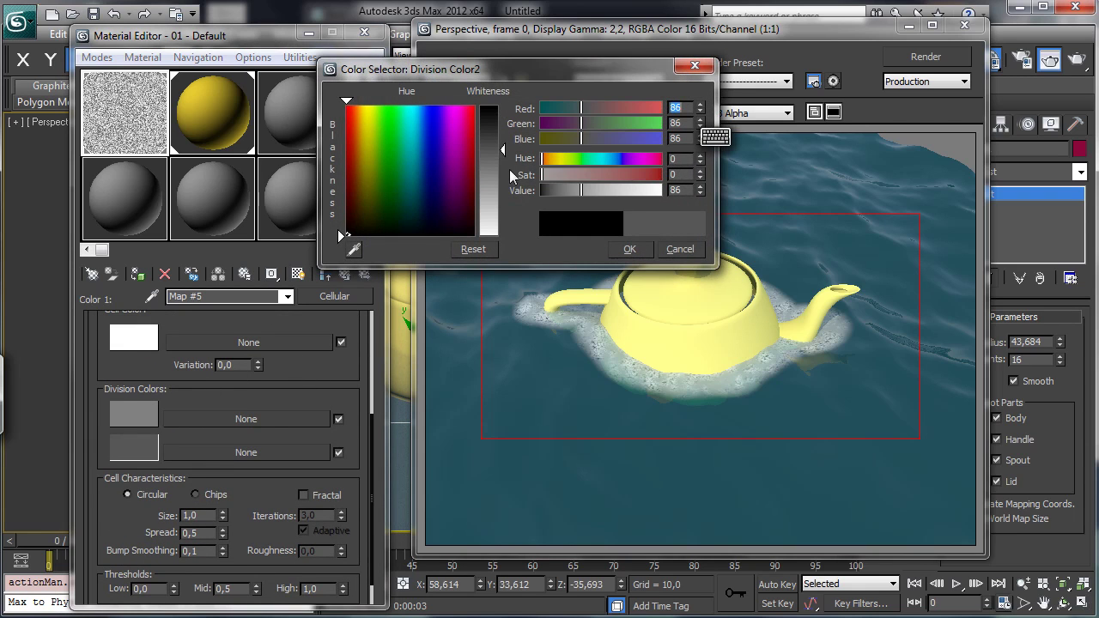
left_click(629, 250)
scroll(262, 508, "down", 2)
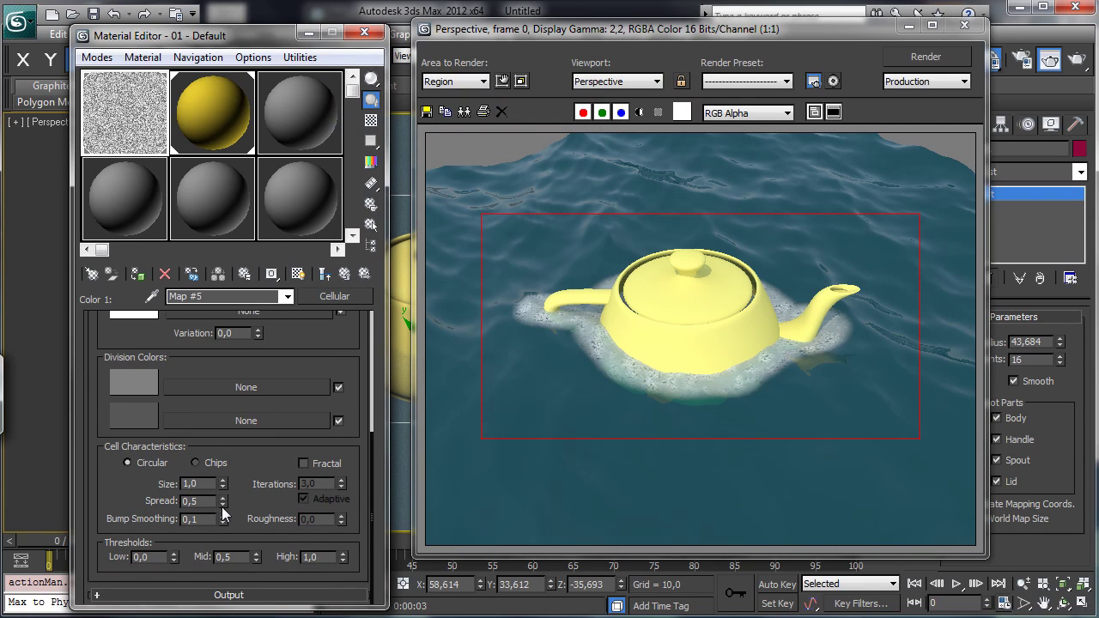
double_click(207, 484)
type("2")
key("Return")
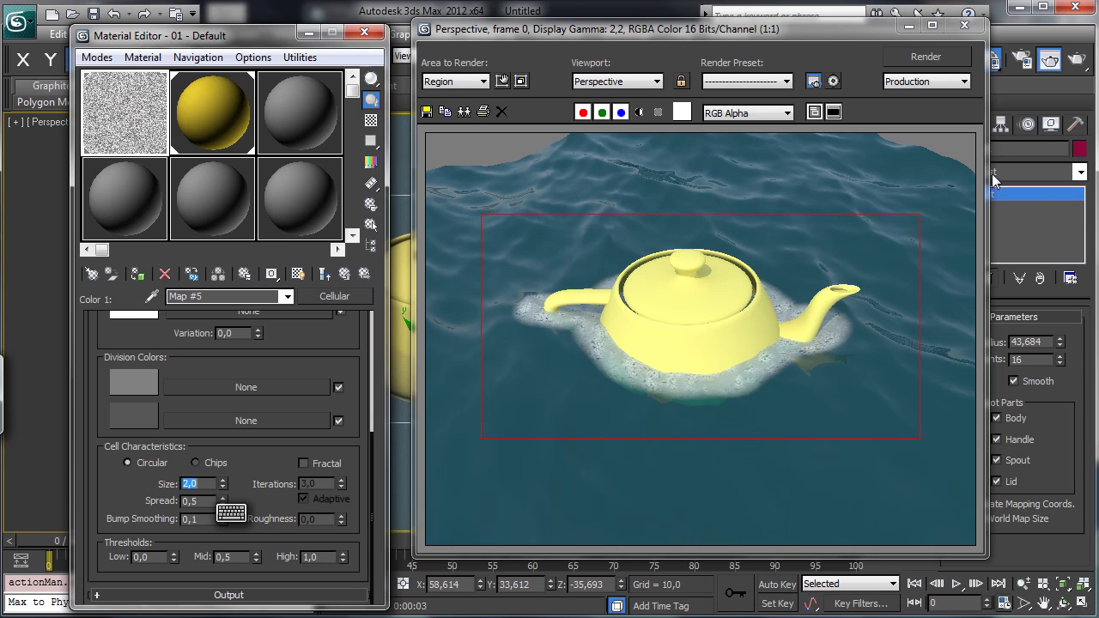
left_click(926, 56)
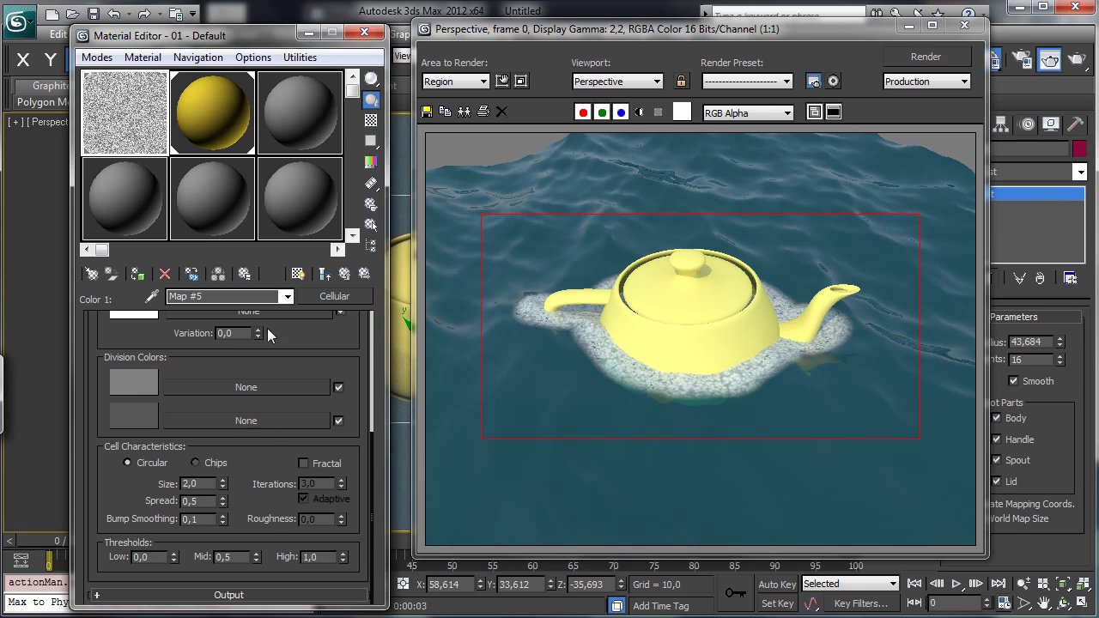
Lower the Cellular map's Output RGB Level to 0,4 and re-render the region
left_click(250, 595)
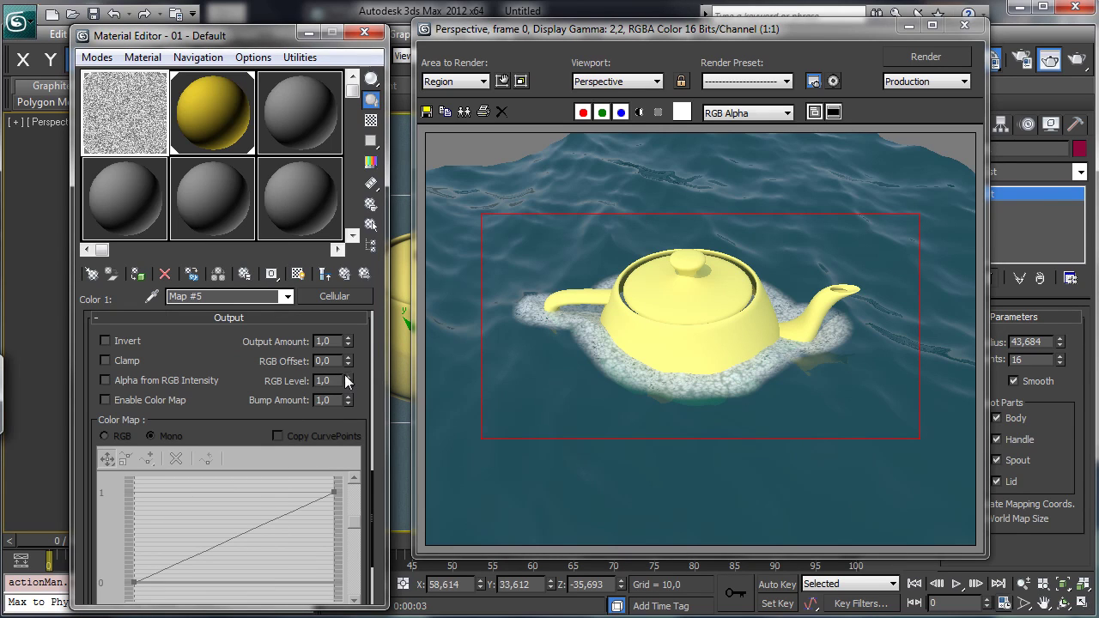
left_click_drag(348, 380, 347, 429)
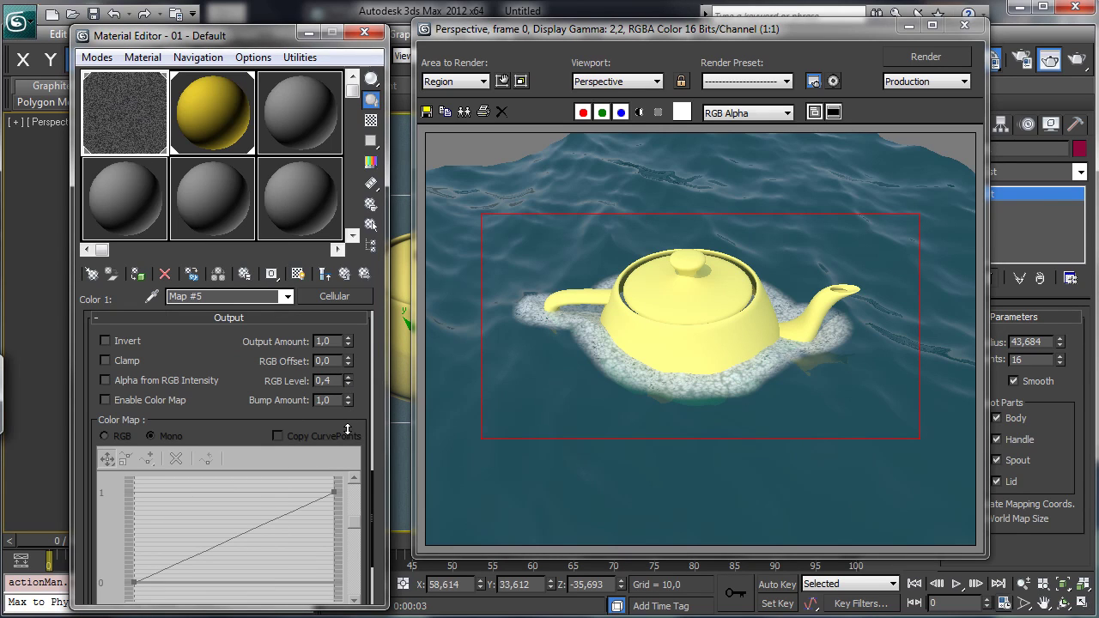
left_click(925, 56)
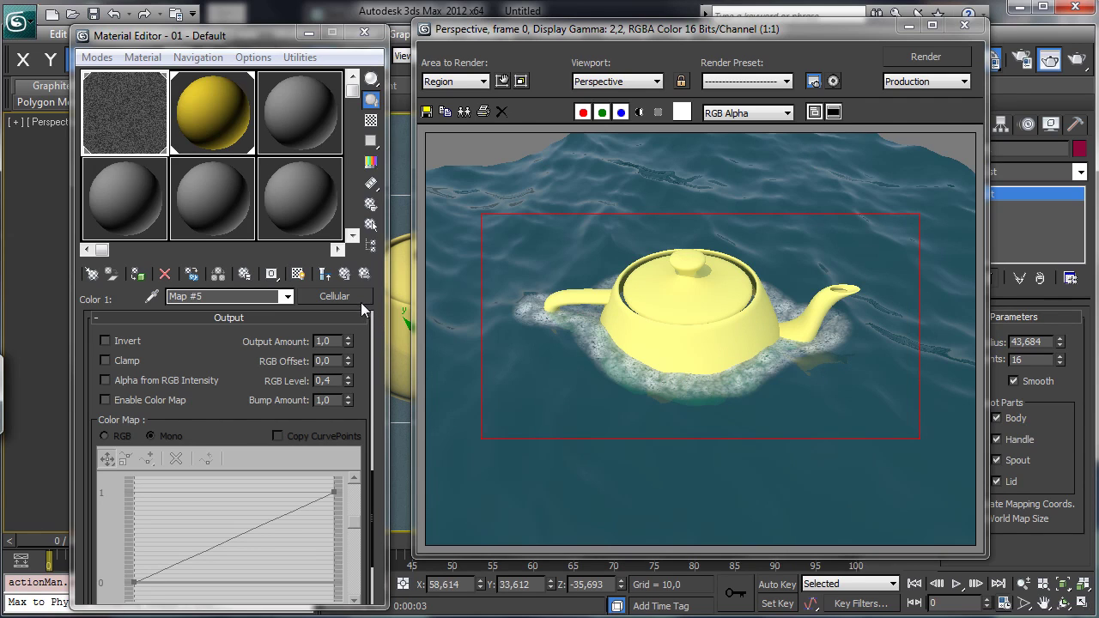
left_click(325, 274)
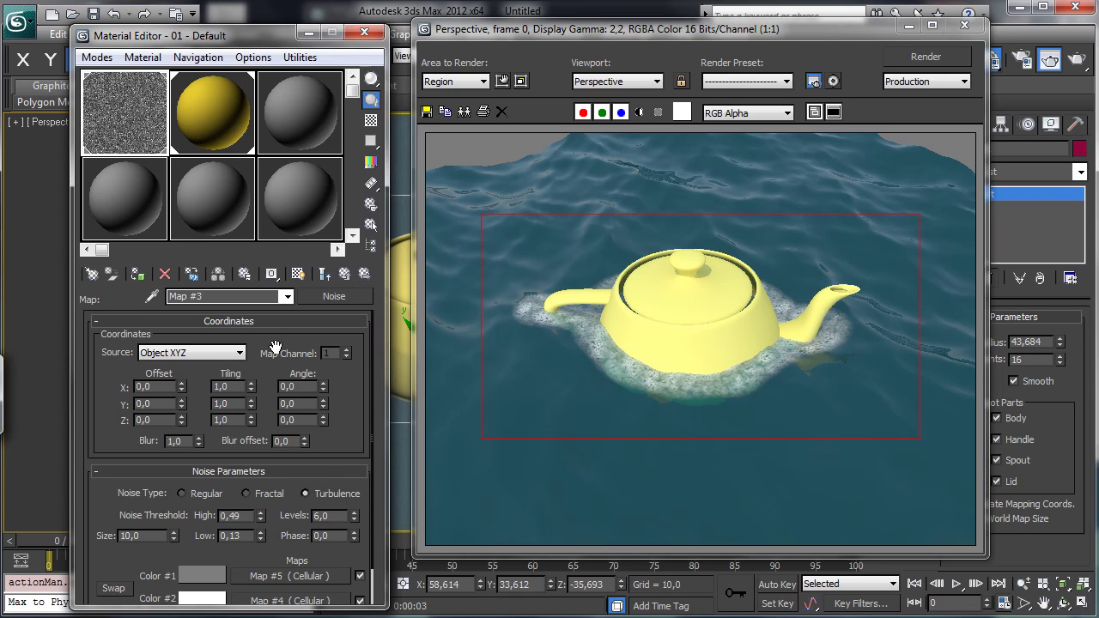
Move back up to the Mask map and reopen the fR-MeshDistance mask's settings
left_click_drag(348, 427, 348, 366)
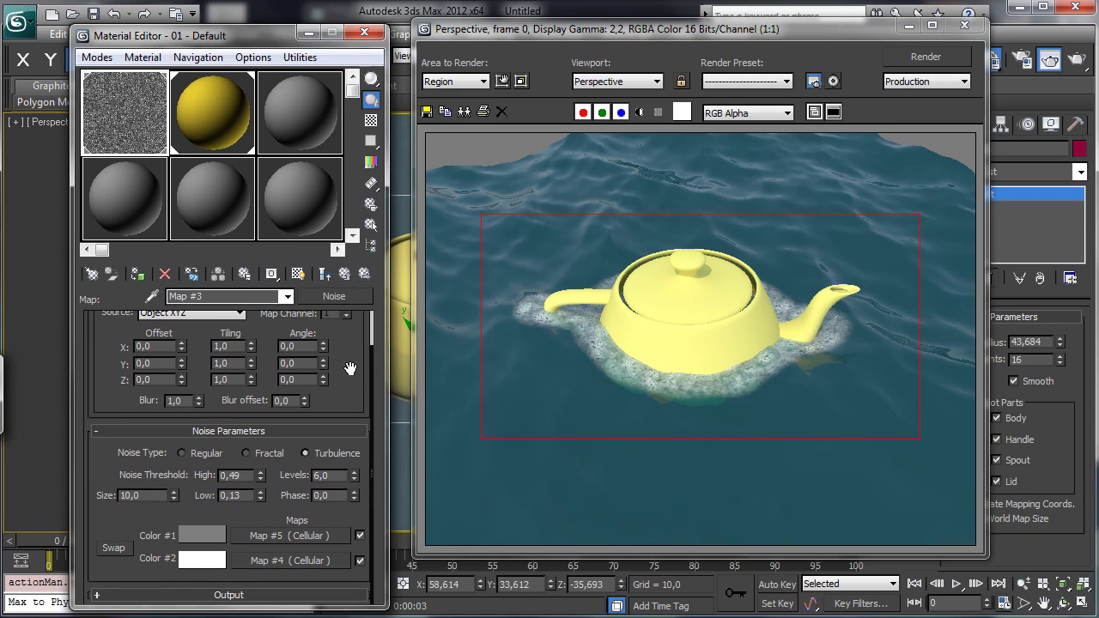
left_click(344, 273)
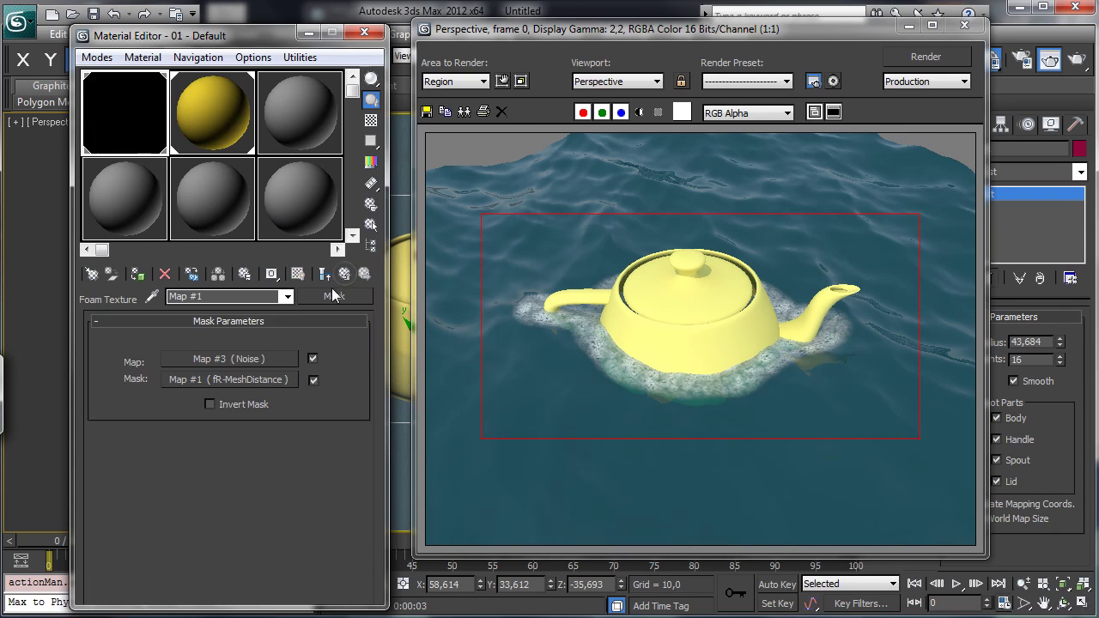
left_click(254, 383)
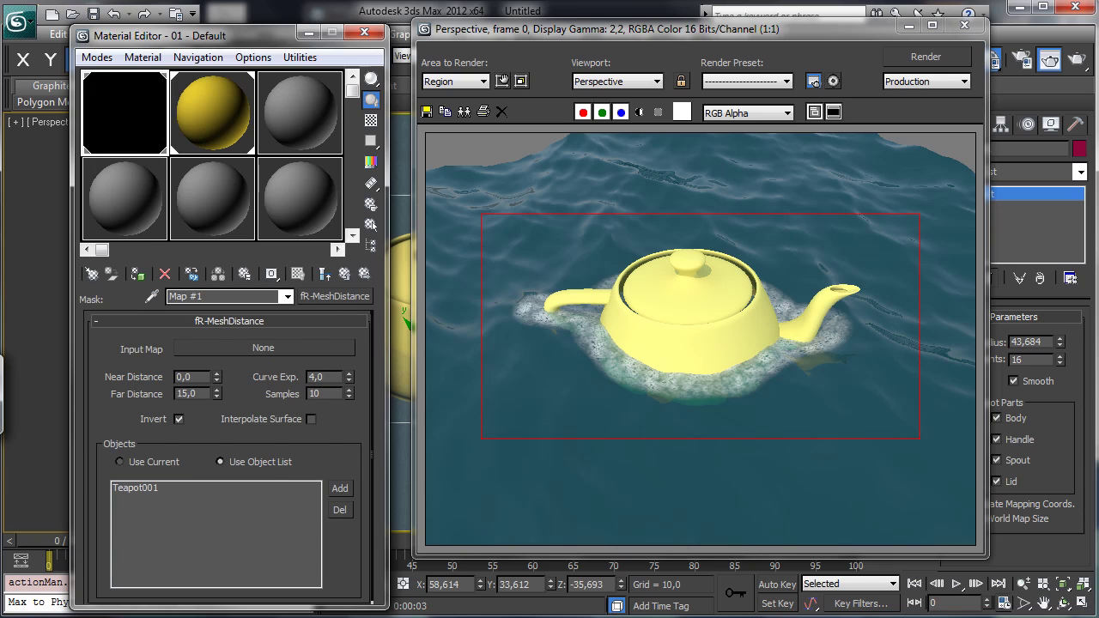
key("Up")
left_click(243, 379)
left_click(325, 273)
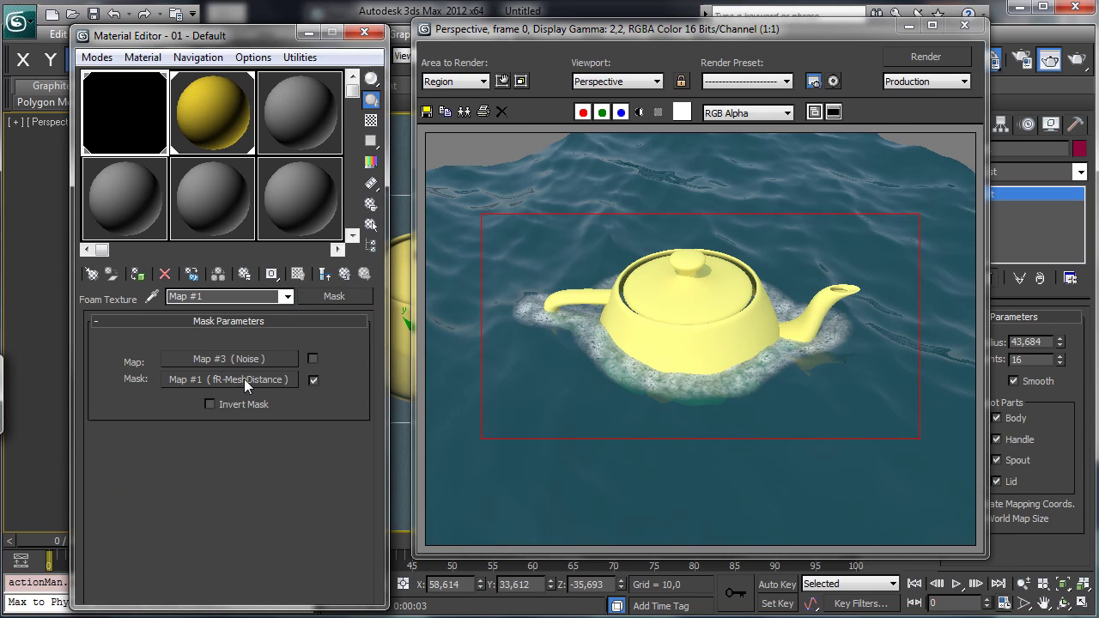
left_click(244, 378)
Load a Turbulence Noise map as the fR-MeshDistance Input Map and swap its colours
left_click(282, 347)
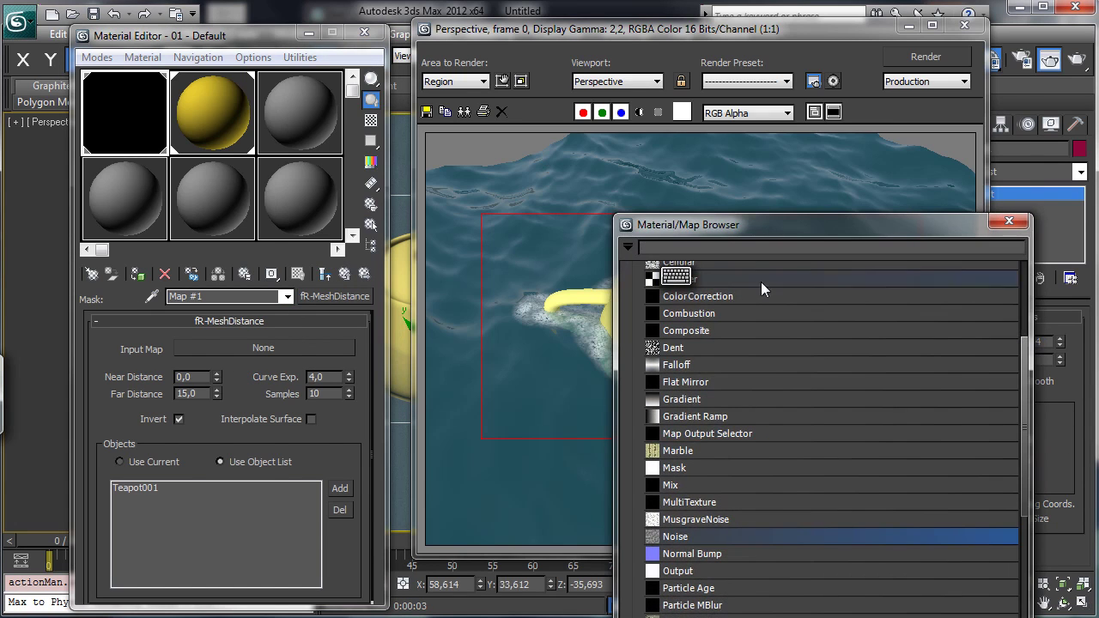
double_click(688, 537)
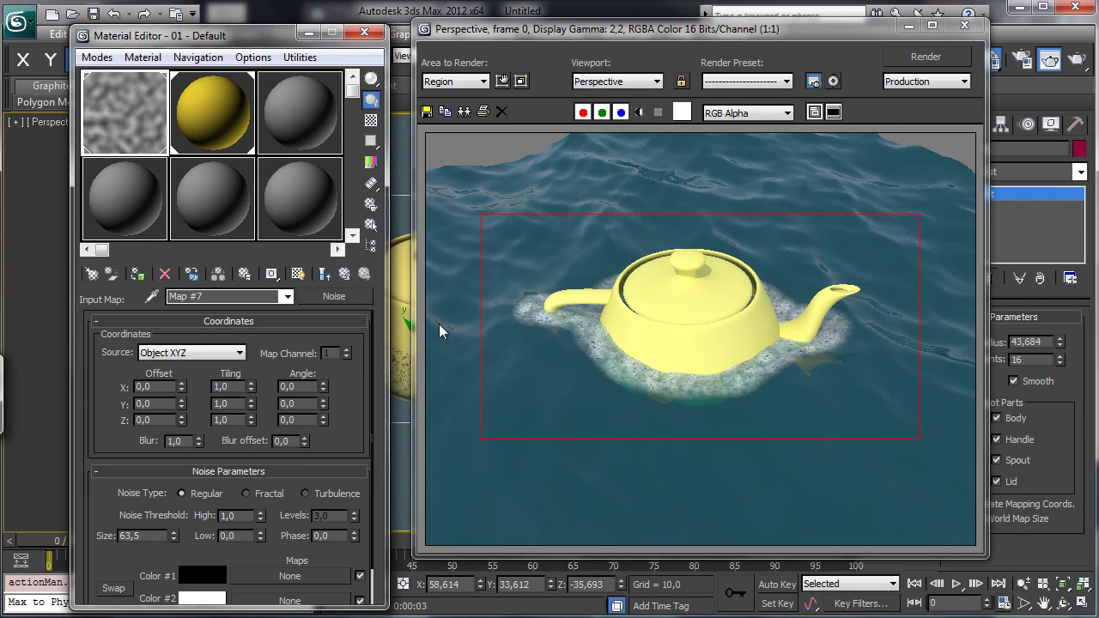
left_click(322, 493)
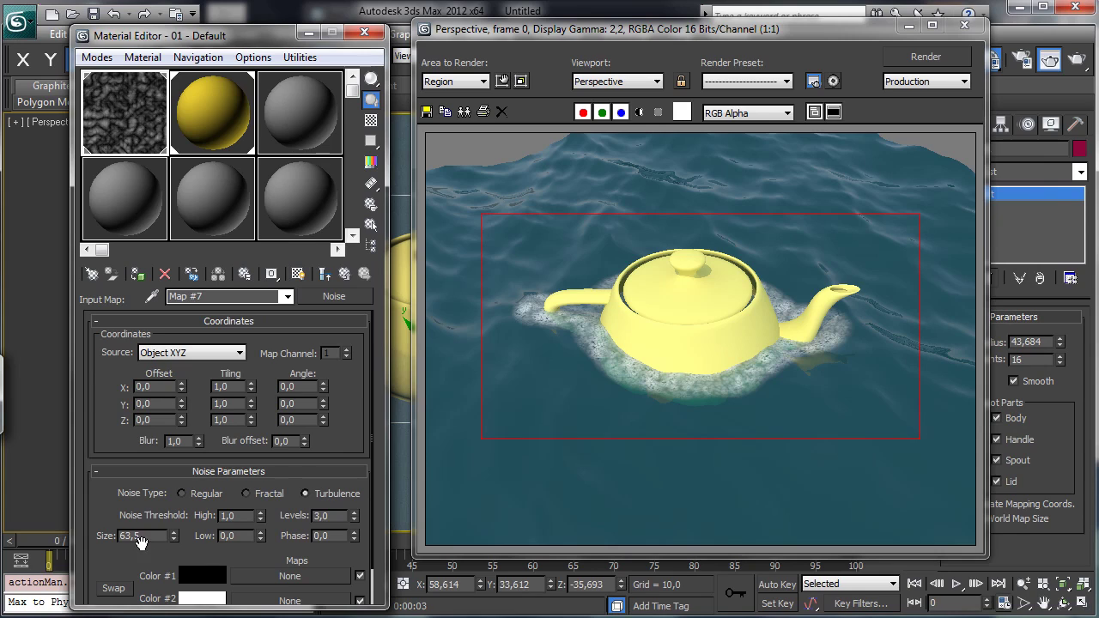
left_click_drag(146, 536, 121, 536)
left_click(113, 588)
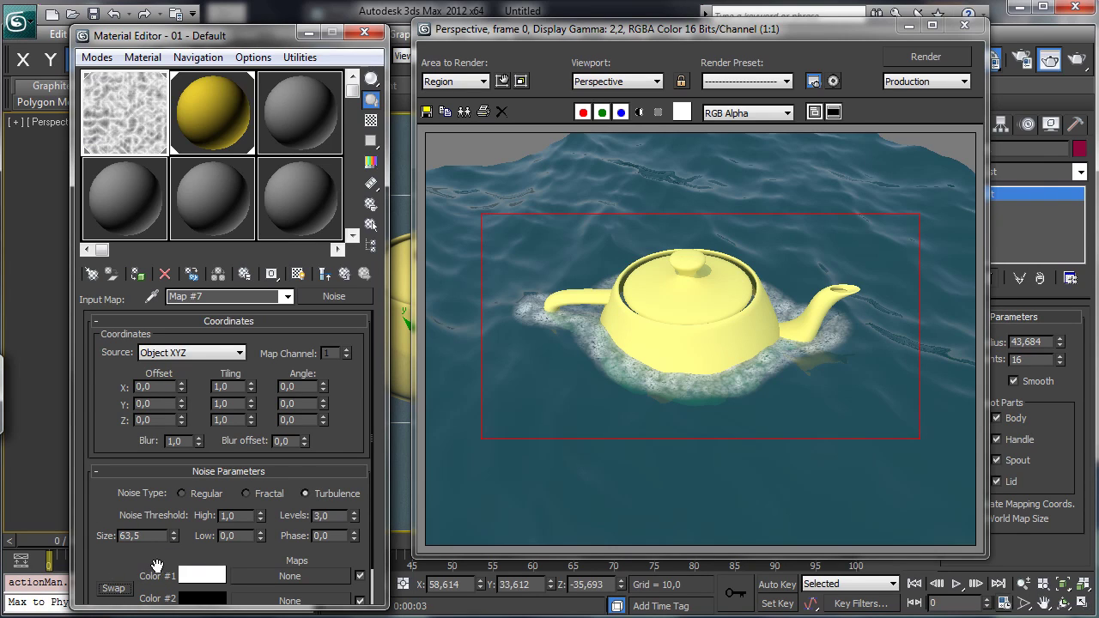
Set the noise size to 6, render, and narrow thresholds to Low 0,21, High 0,315
left_click_drag(146, 536, 121, 536)
type("53,5")
key("Return")
type("6")
key("Return")
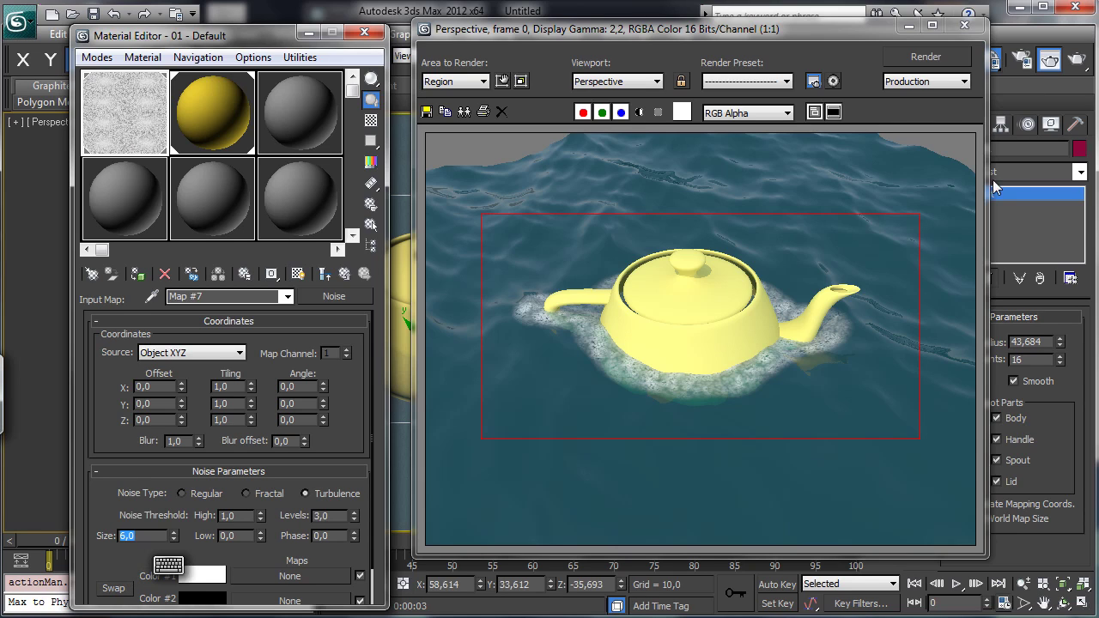
left_click(923, 59)
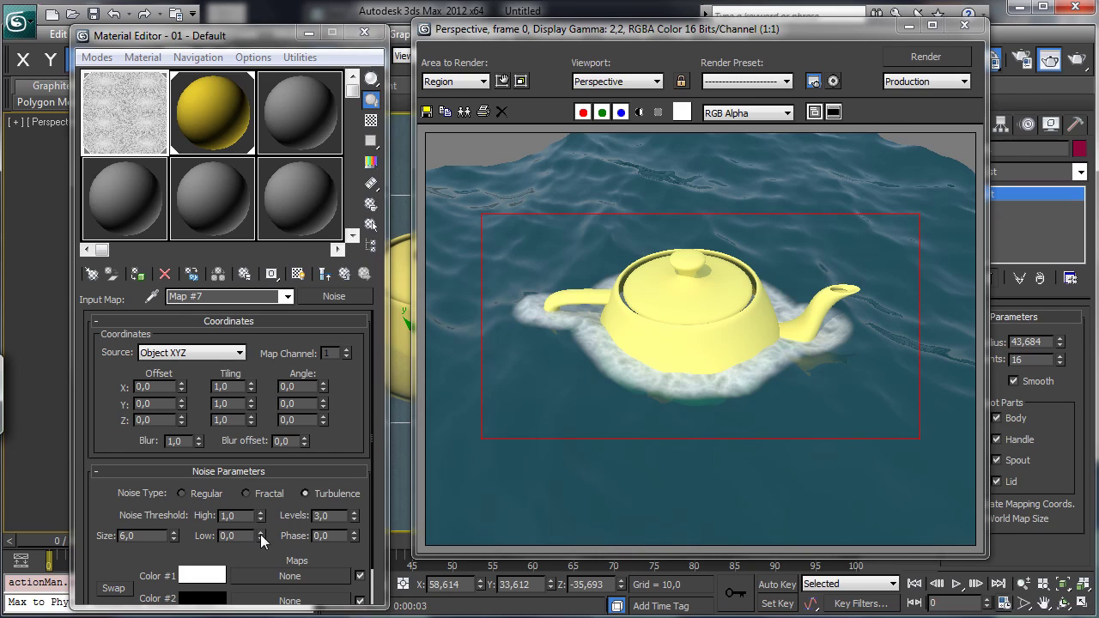
left_click_drag(260, 534, 256, 589)
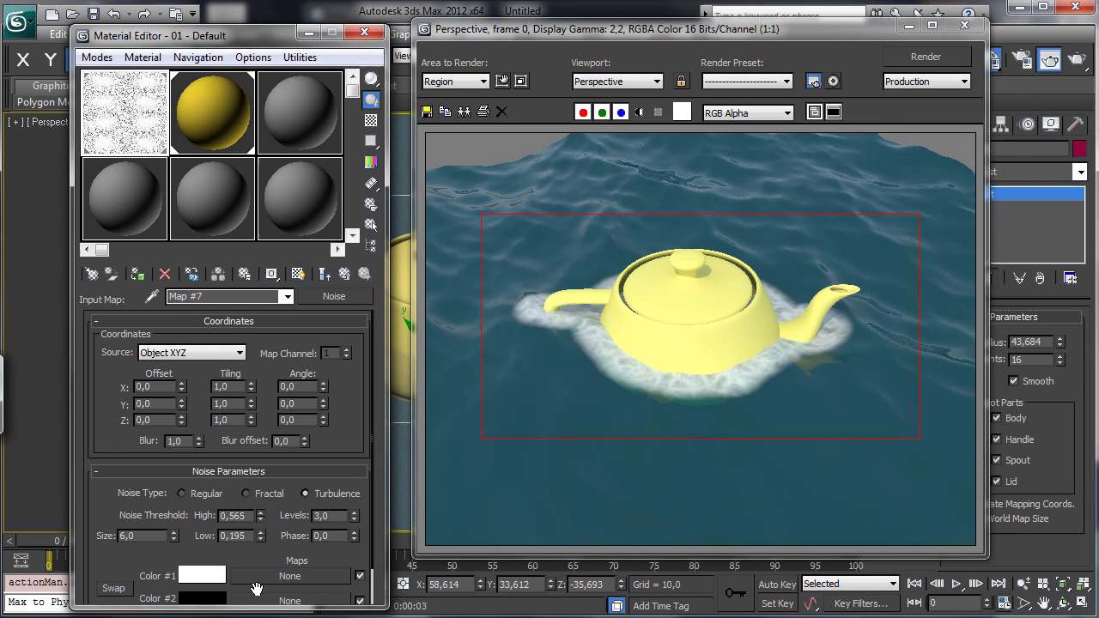
left_click_drag(260, 537, 261, 562)
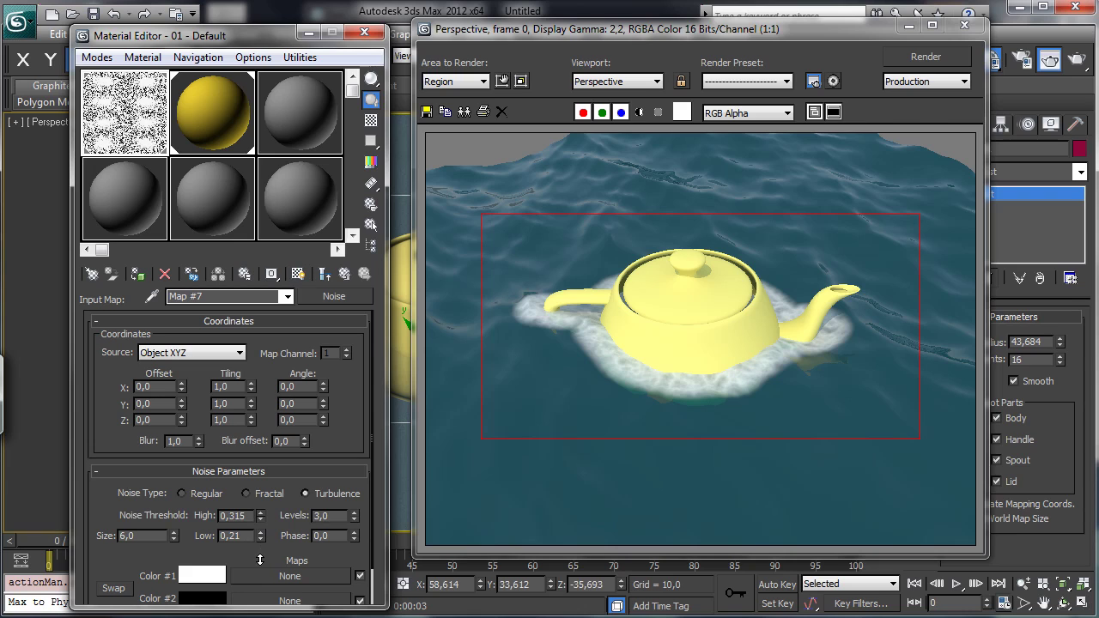
Render the region, then increase the noise size to 15 and re-render
left_click(934, 56)
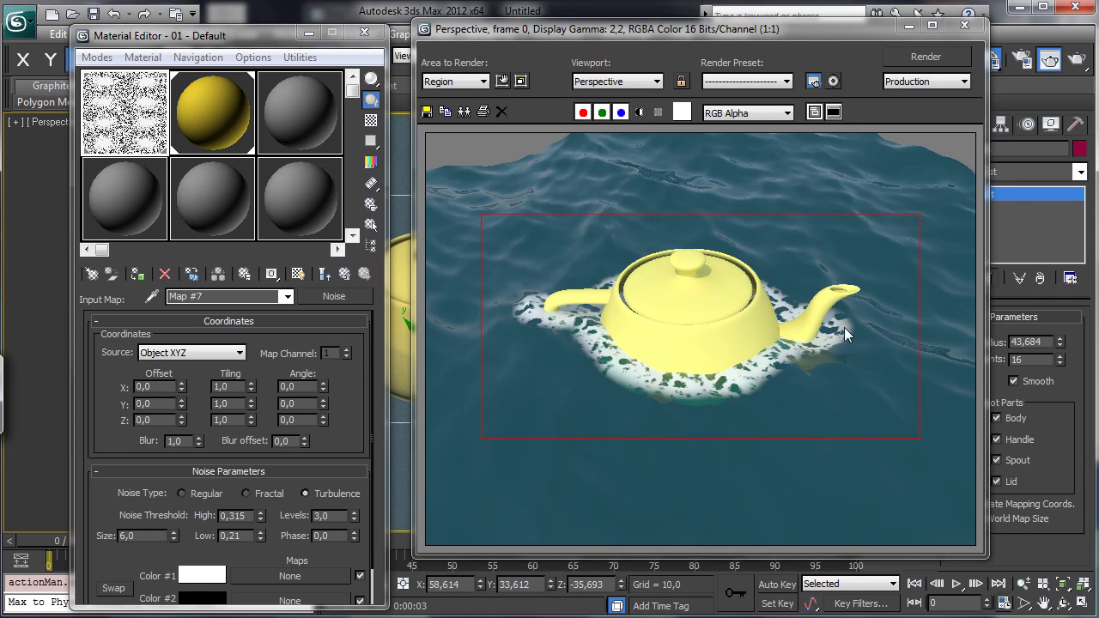
double_click(146, 536)
type("5")
key("Return")
type("1")
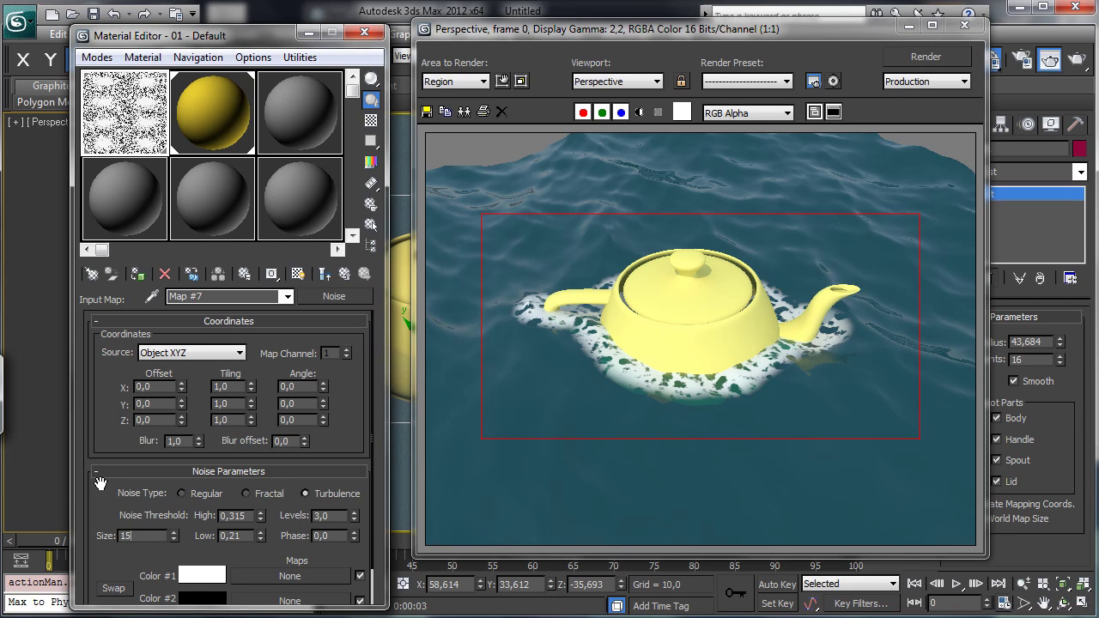
key("Return")
left_click(928, 56)
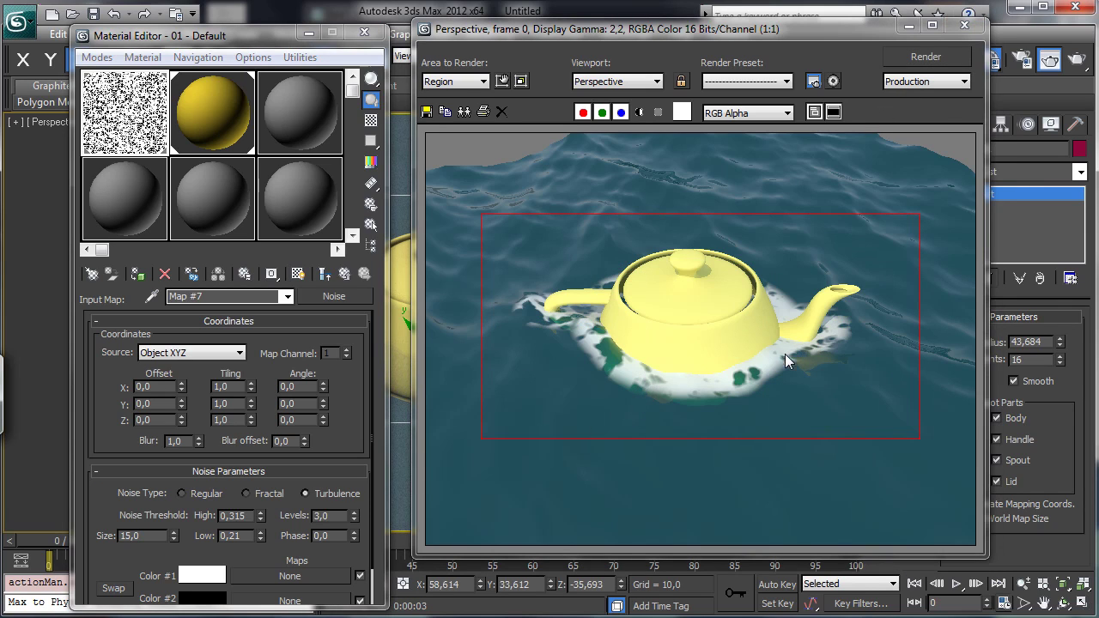
Set the noise Levels to 5 and render the region again
left_click(337, 515)
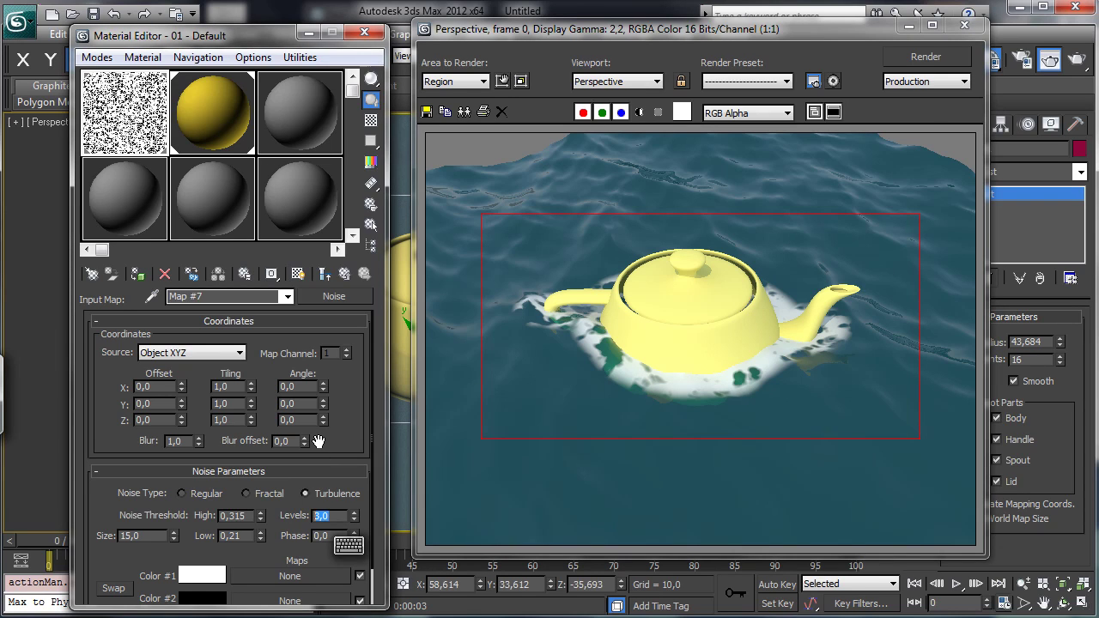
type("5")
key("Return")
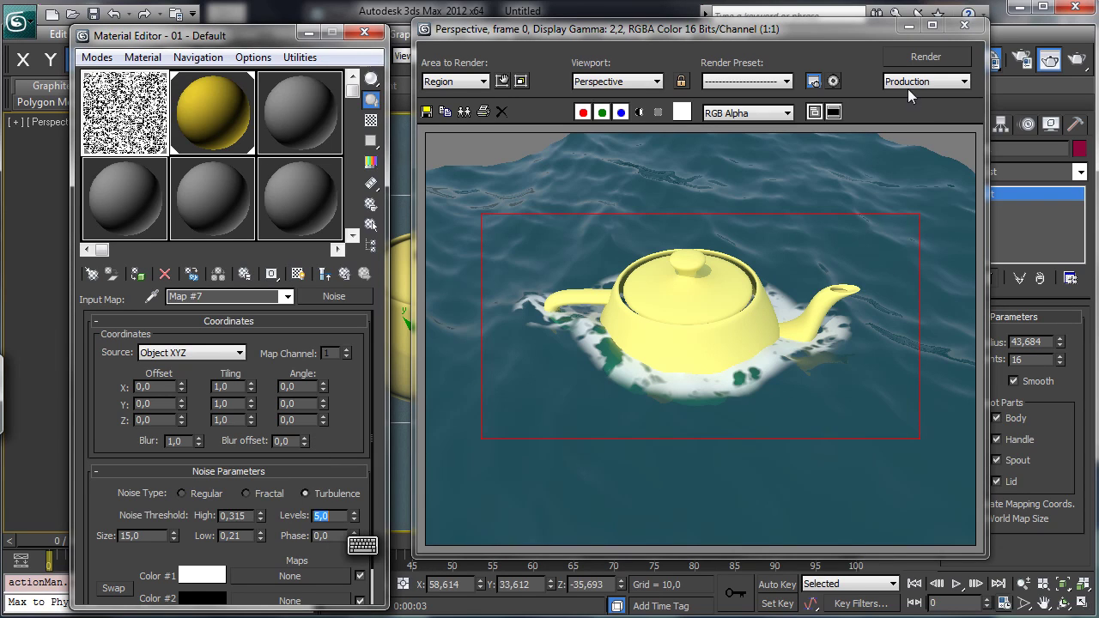
left_click(925, 54)
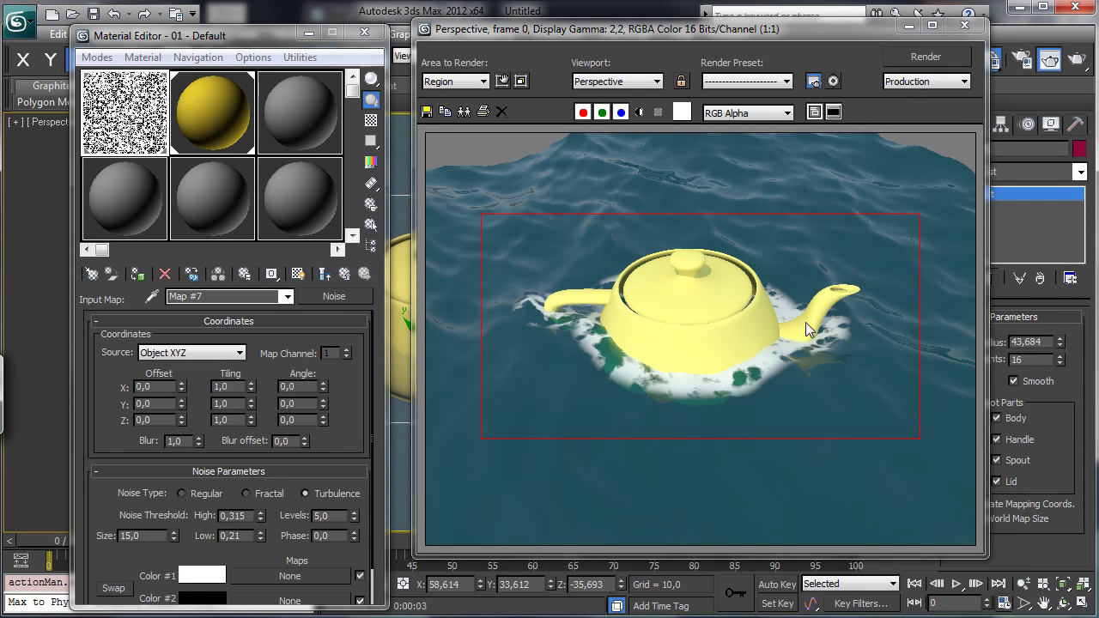
Return to the Mask map, re-render the patchy foam ring, and reopen the fR-MeshDistance mask
left_click(345, 275)
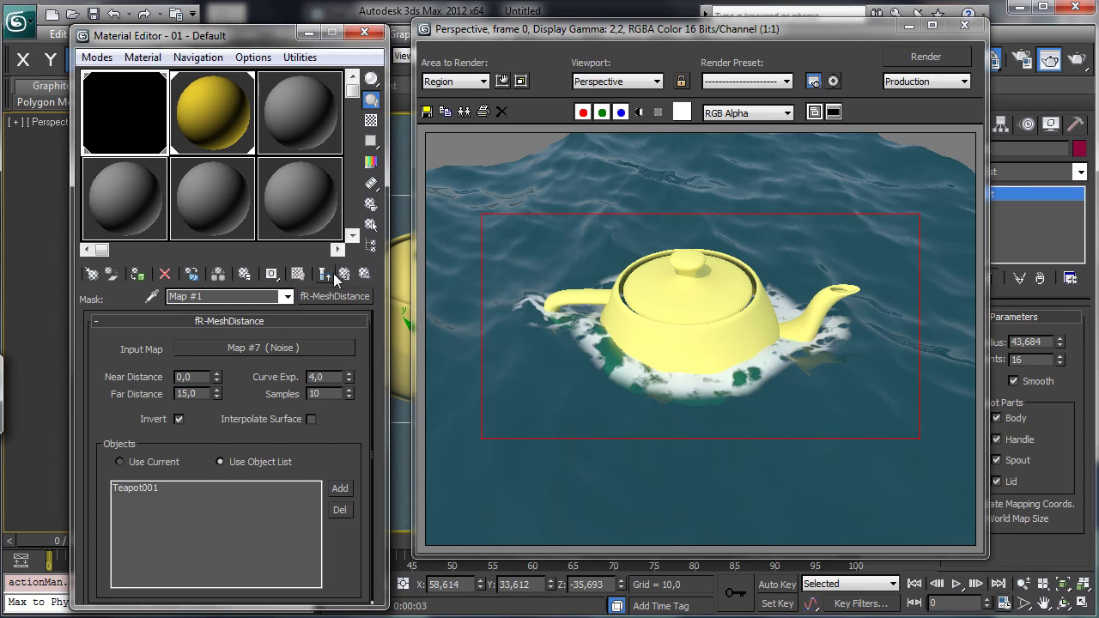
left_click(333, 274)
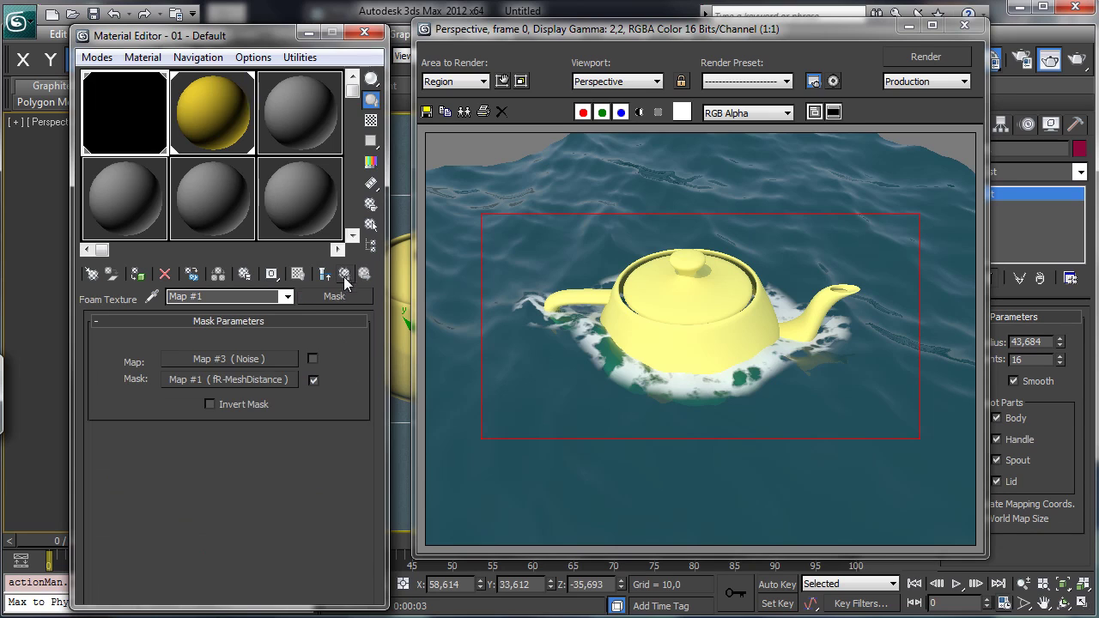
left_click(889, 56)
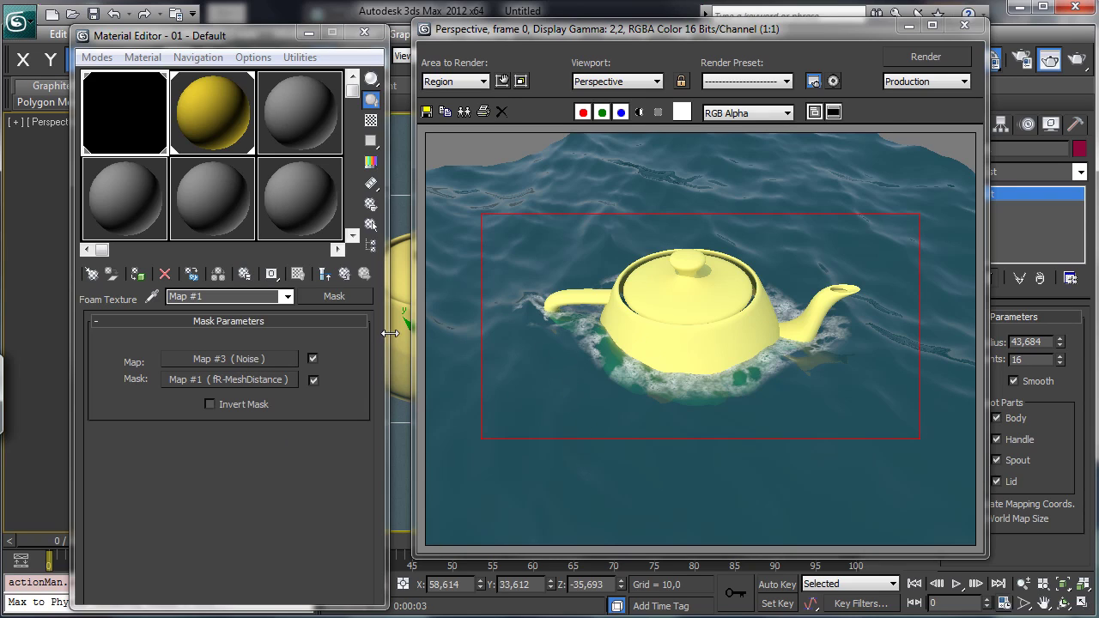
left_click(284, 378)
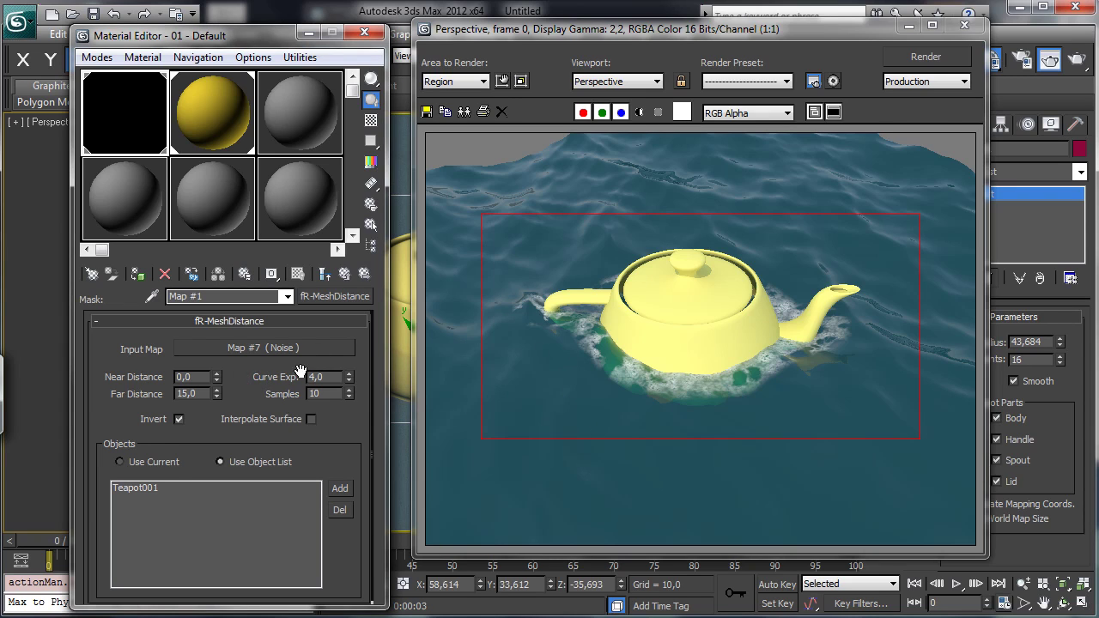